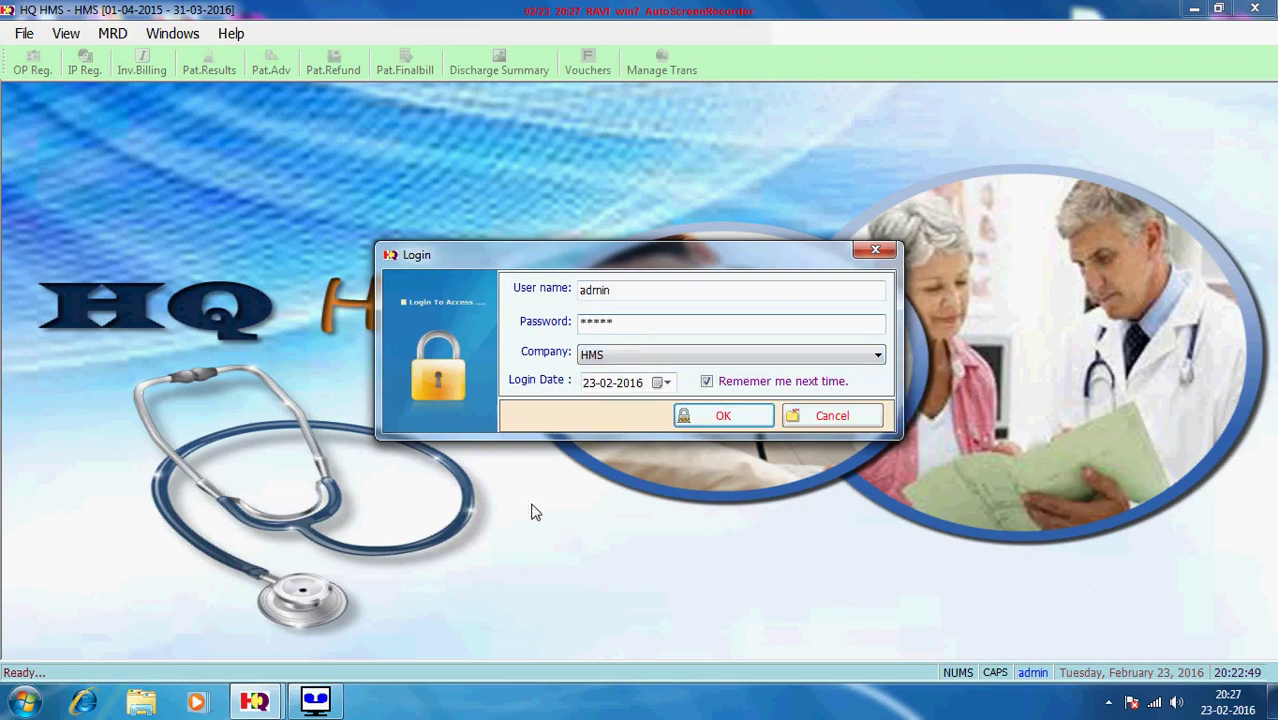
Log in to the HMS company with the remembered admin credentials and the login date 23-02-2016
left_click(610, 356)
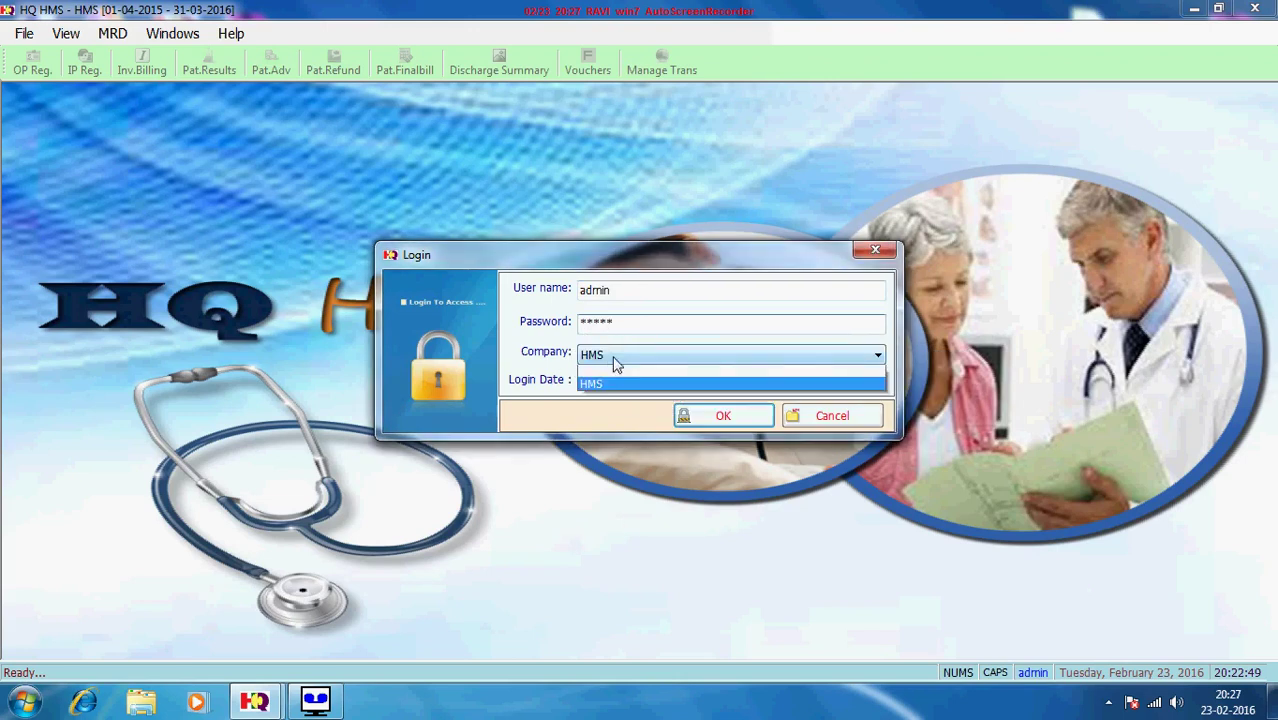
left_click(614, 372)
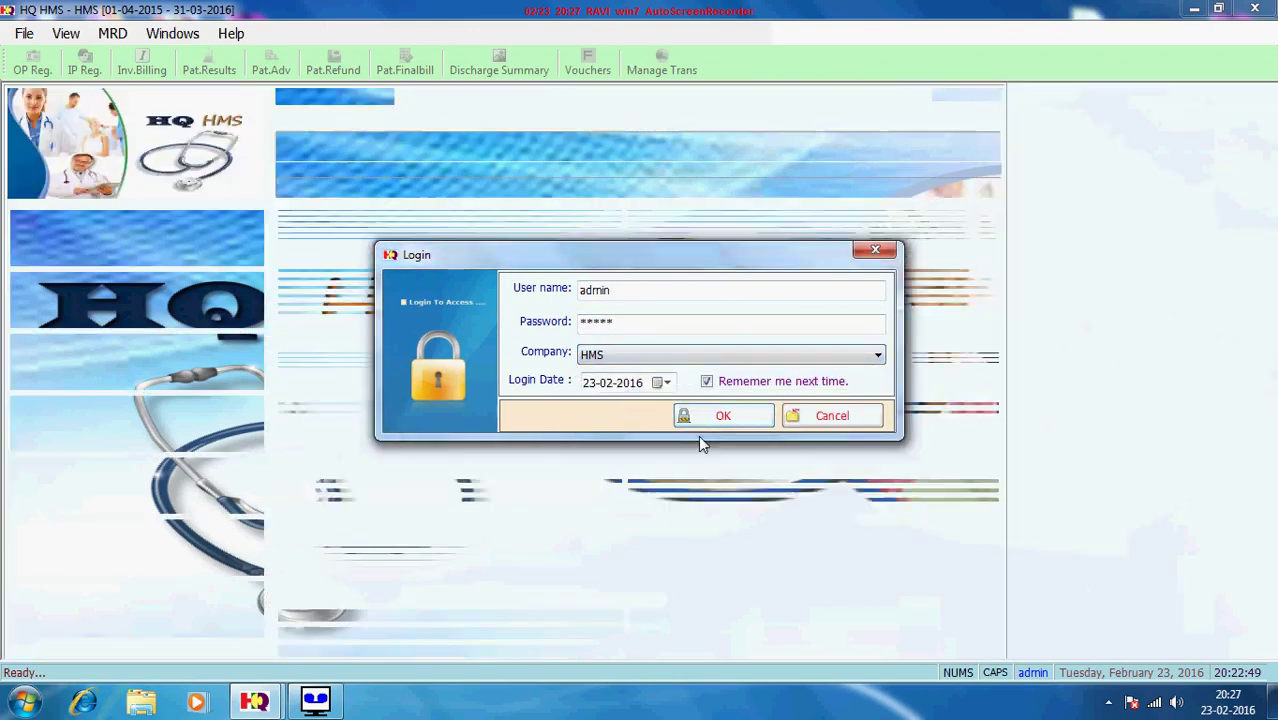
left_click(700, 420)
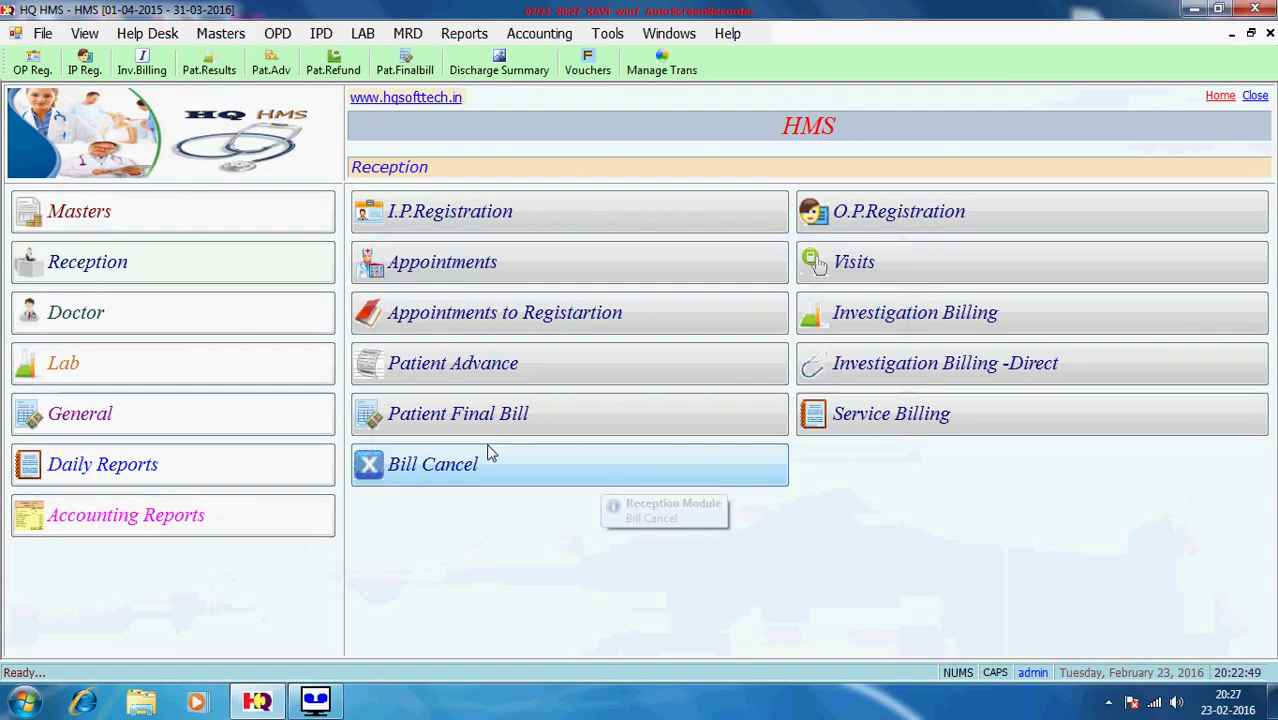
Open the doctor listed directly below METRO LAB in the Doctors master for editing
left_click(216, 34)
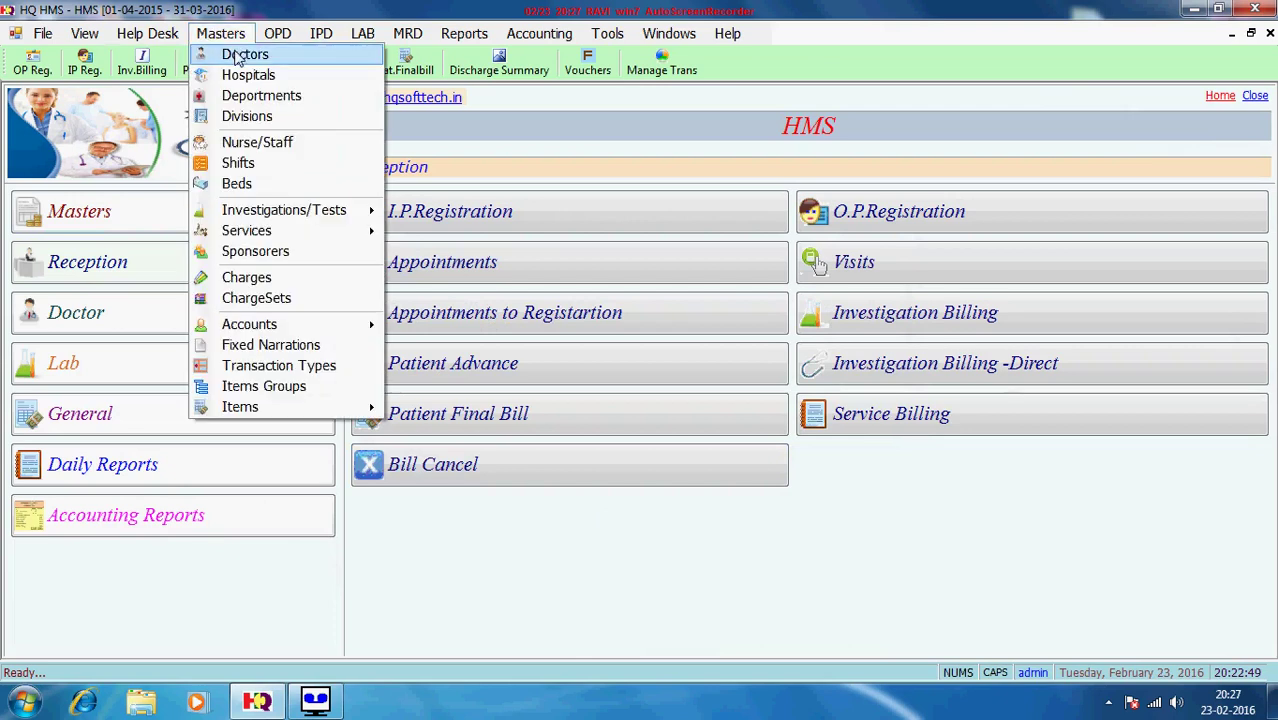
left_click(240, 56)
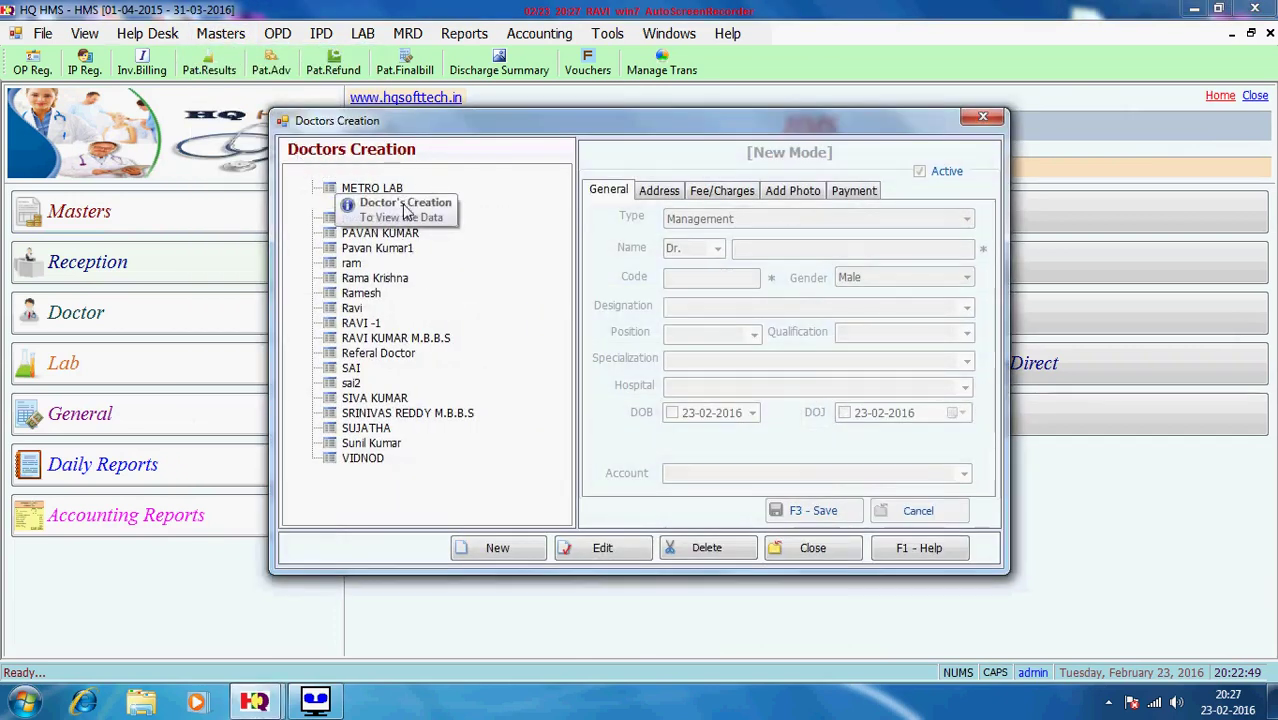
left_click(404, 205)
left_click(603, 549)
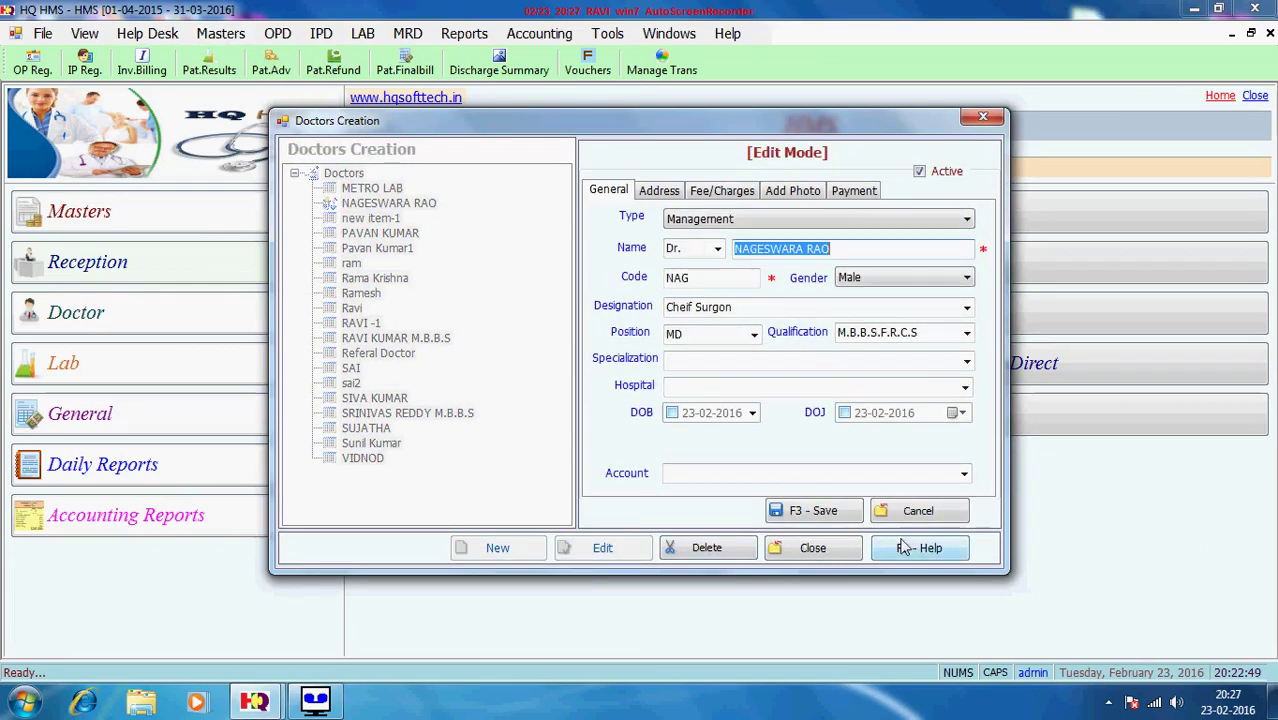
Review the doctor type and name title choices in the doctor's general details without changing them
left_click(804, 222)
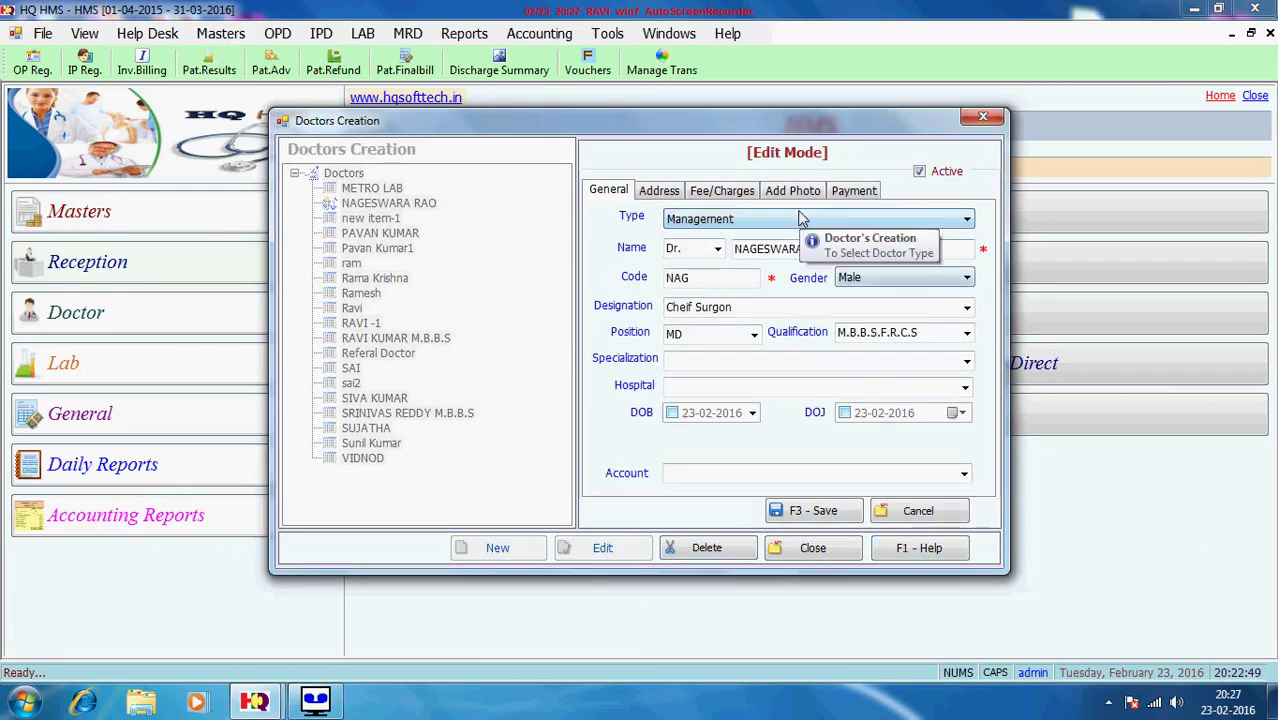
left_click(799, 220)
left_click(799, 218)
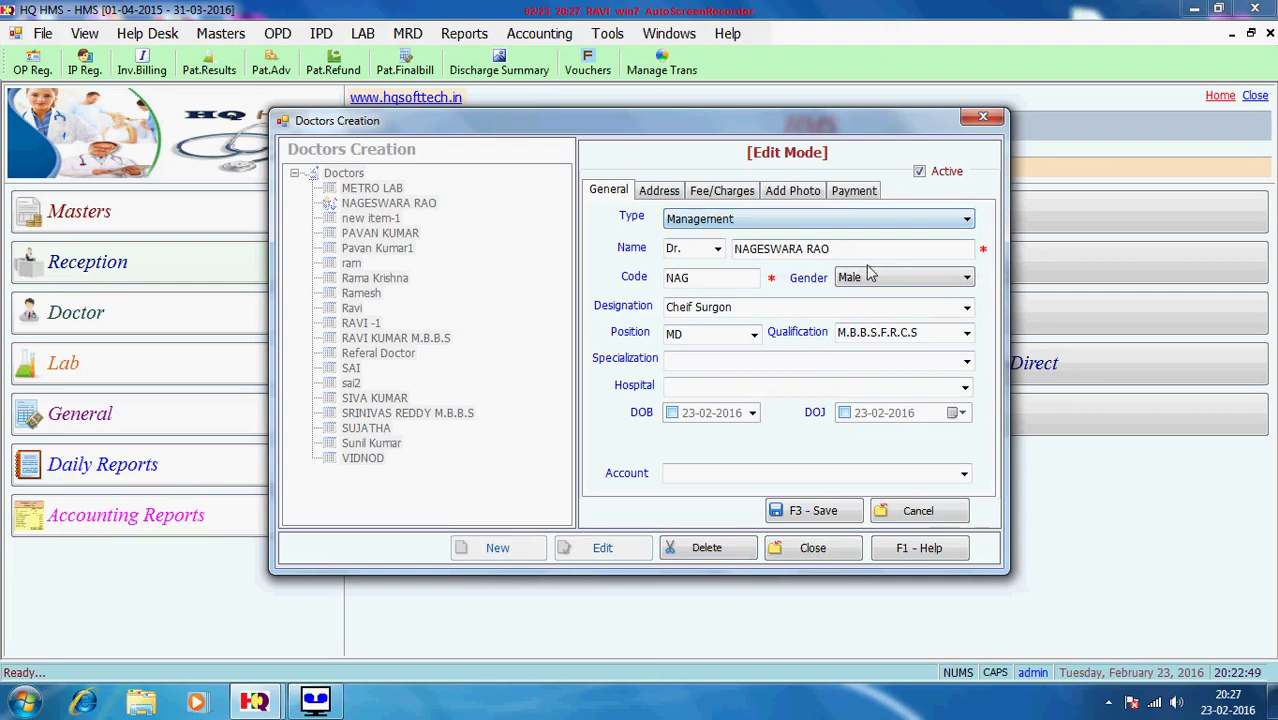
left_click(716, 248)
left_click(718, 249)
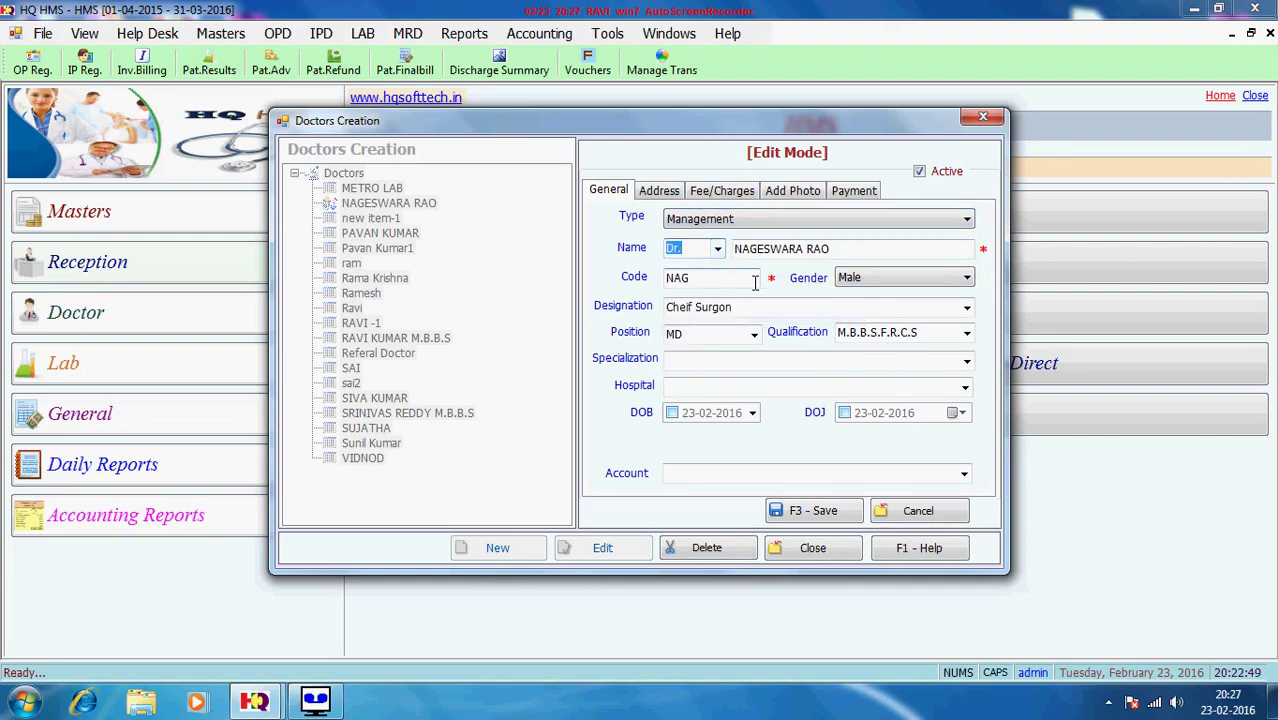
key("Tab")
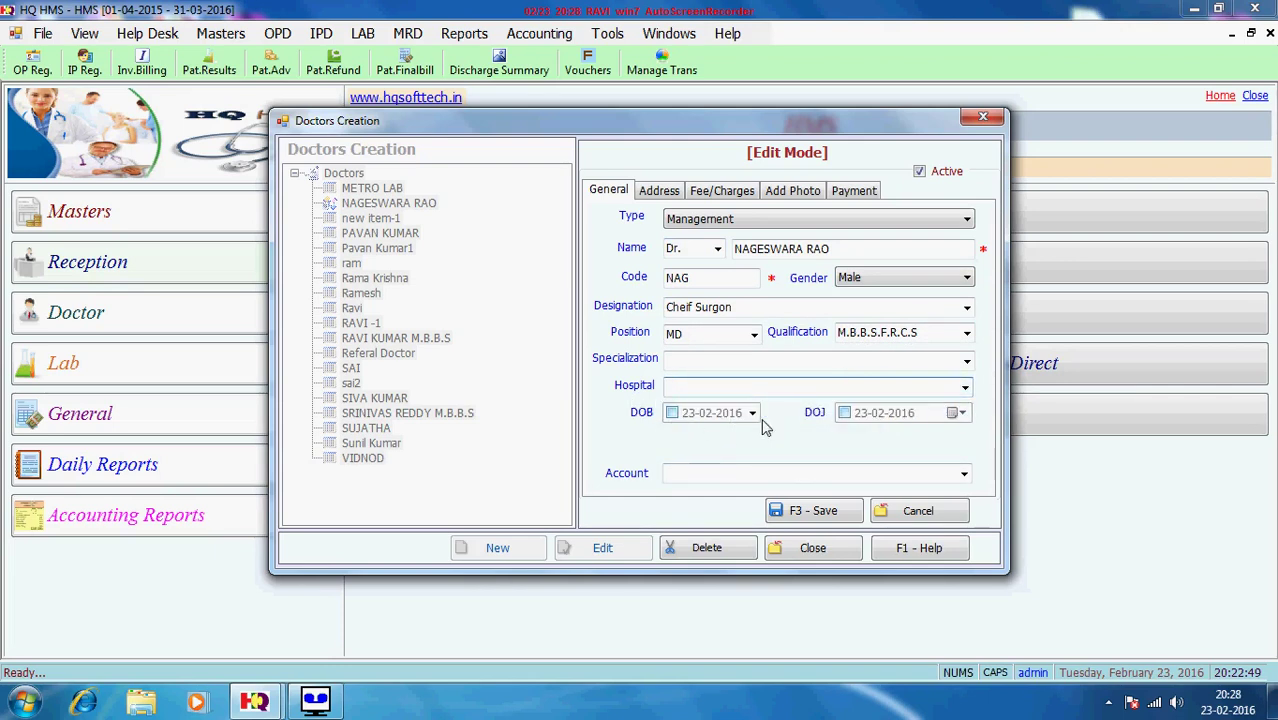
Review the doctor's address, fee, photo and payment details, save the record and close the Doctors master
left_click(660, 193)
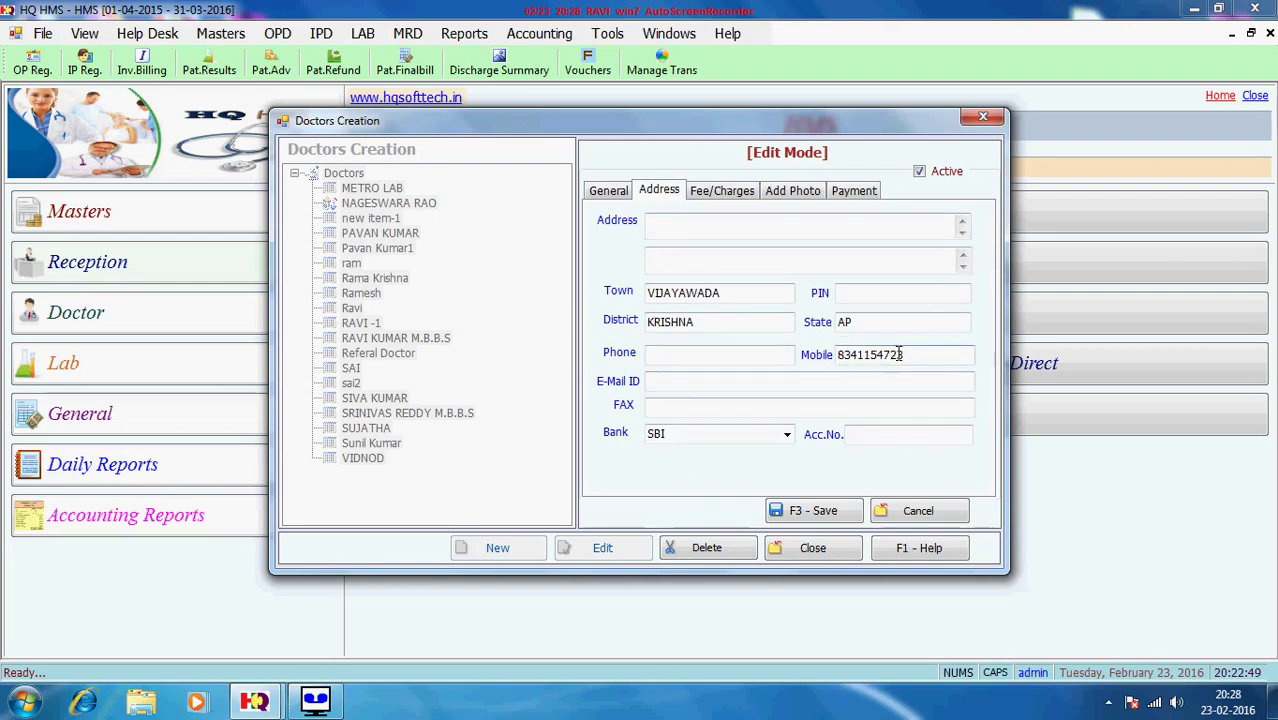
left_click(722, 190)
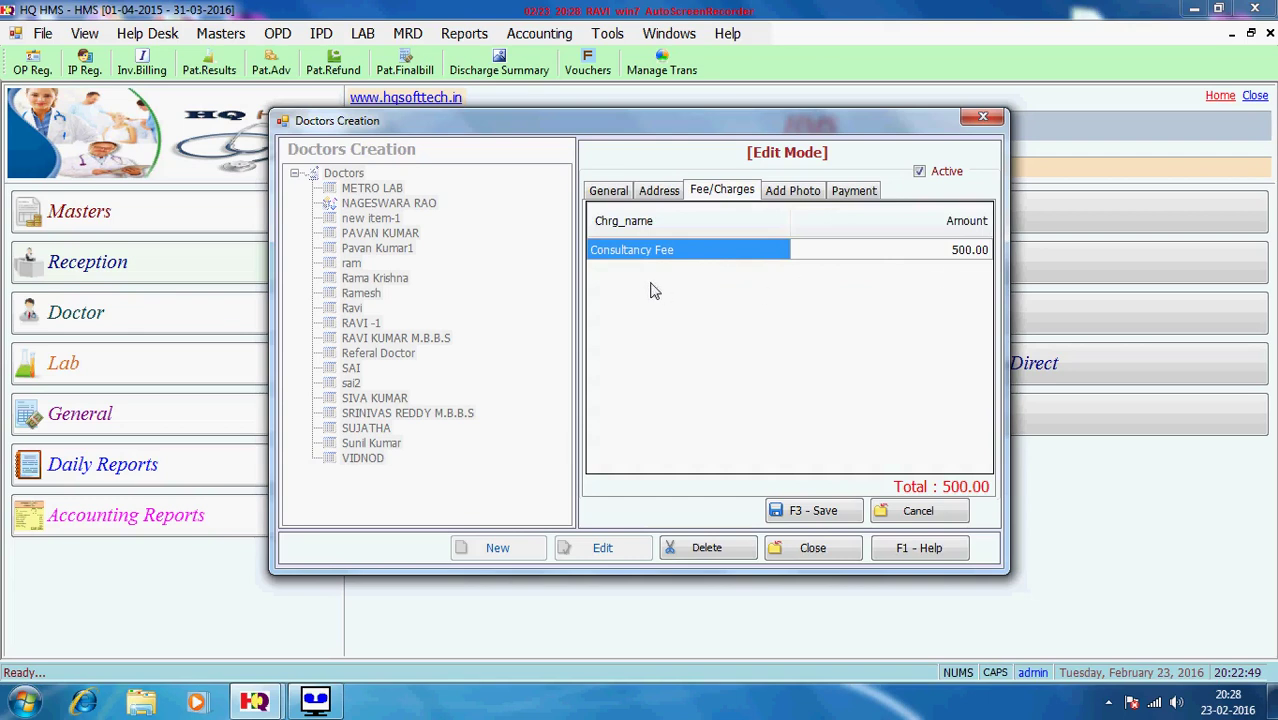
left_click(792, 192)
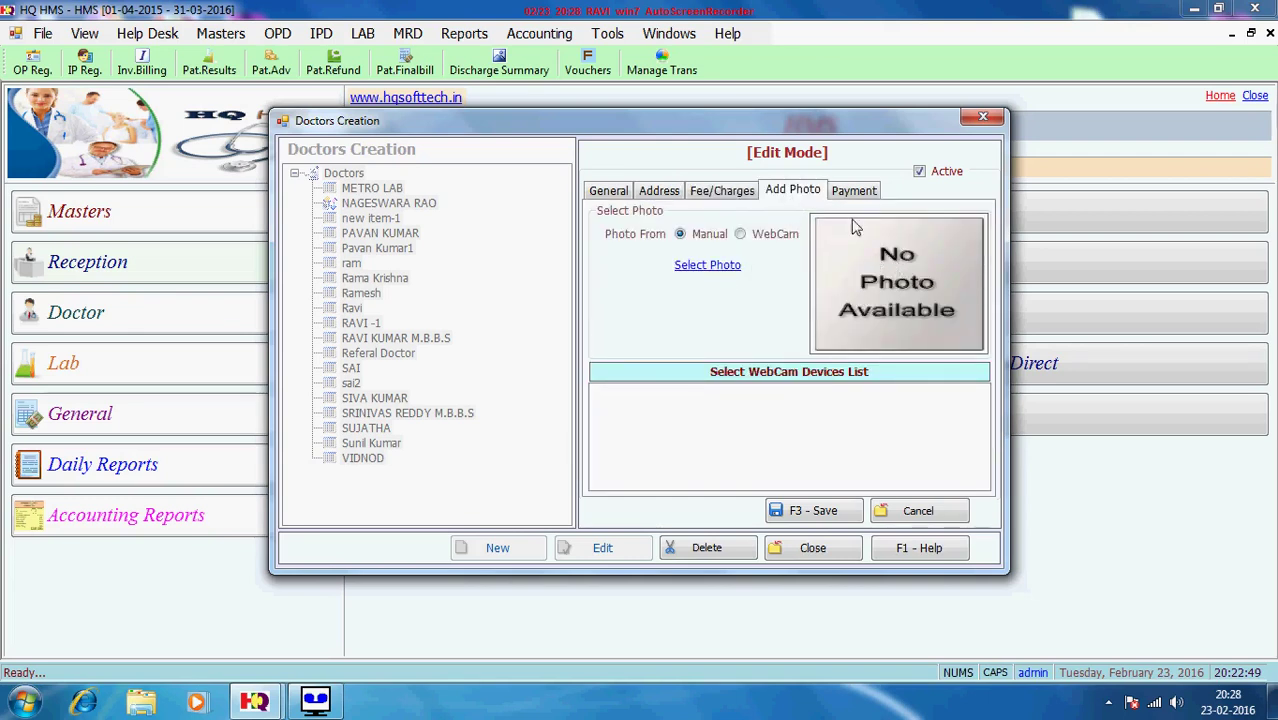
left_click(854, 190)
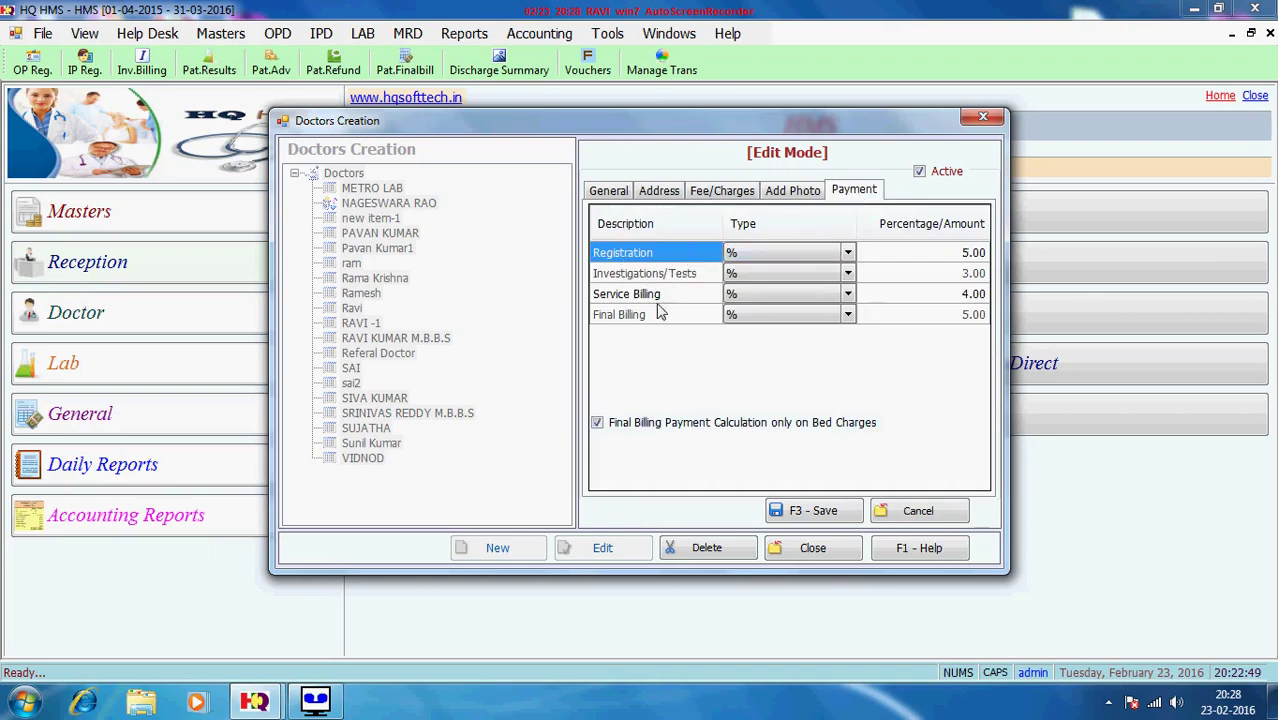
left_click(807, 513)
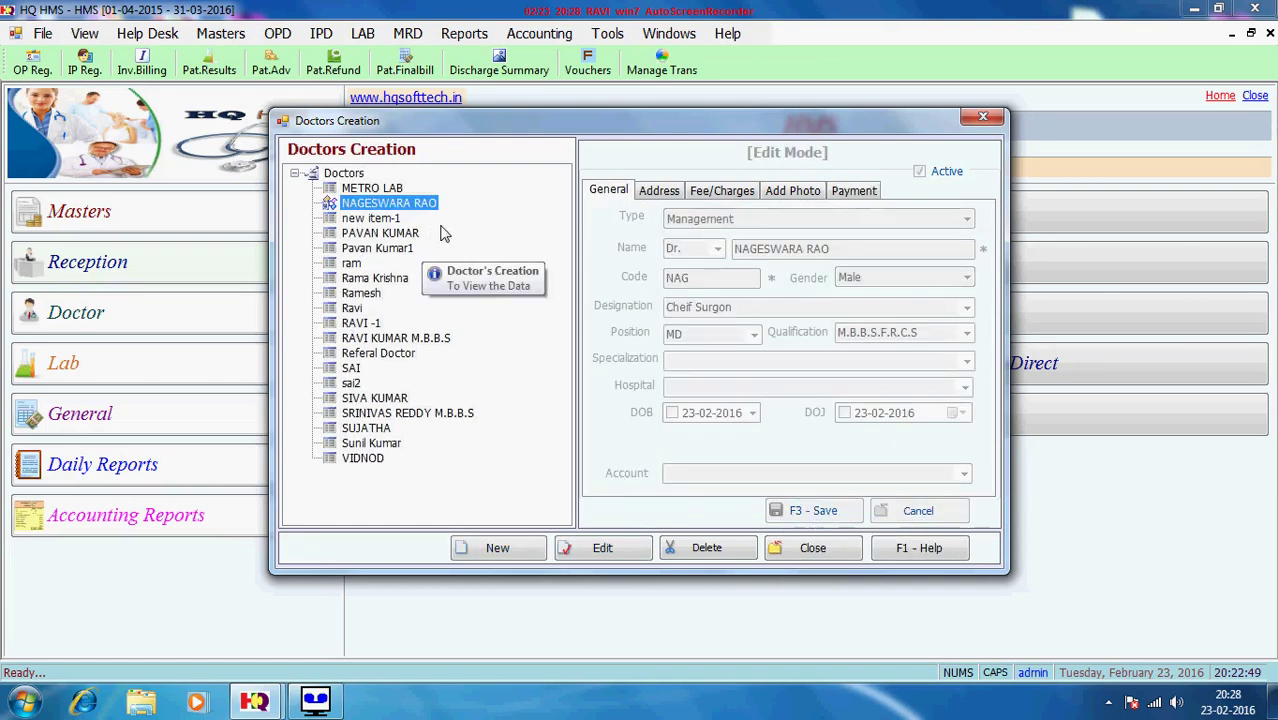
left_click(816, 558)
View the Lalitha Hospital entry in the Hospitals master and close it
left_click(240, 36)
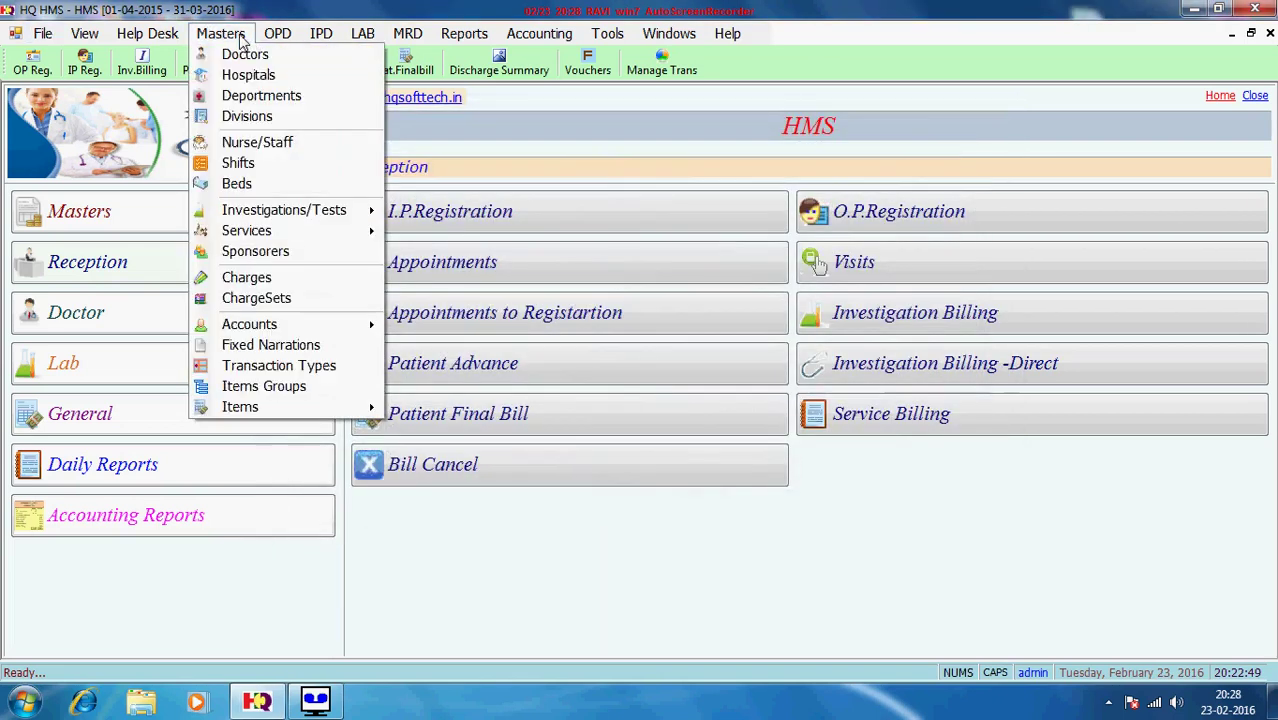
left_click(250, 72)
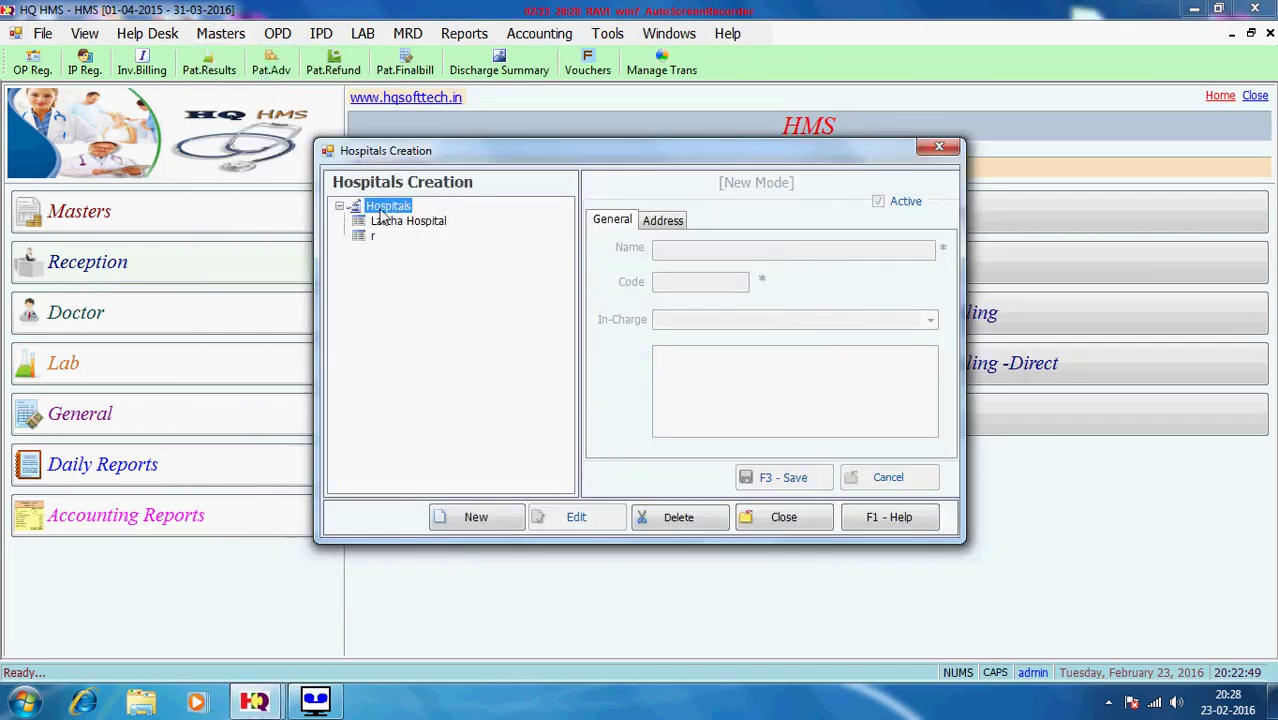
left_click(387, 228)
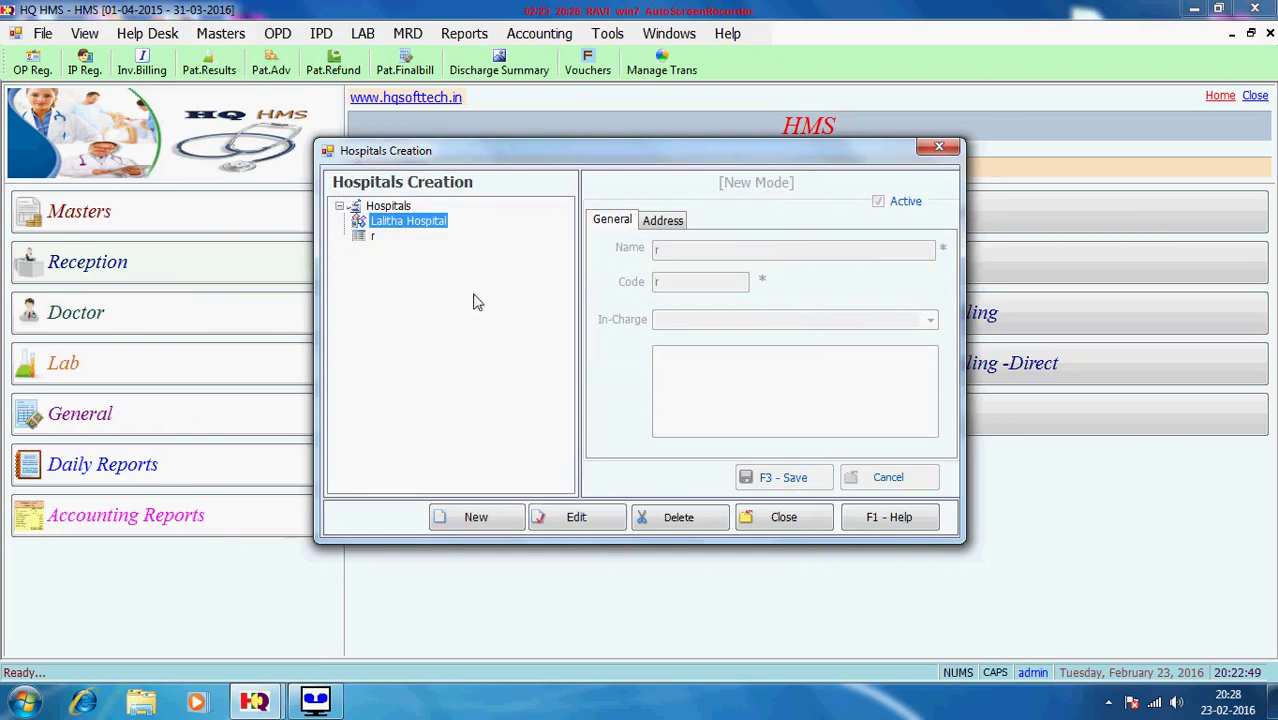
left_click(770, 519)
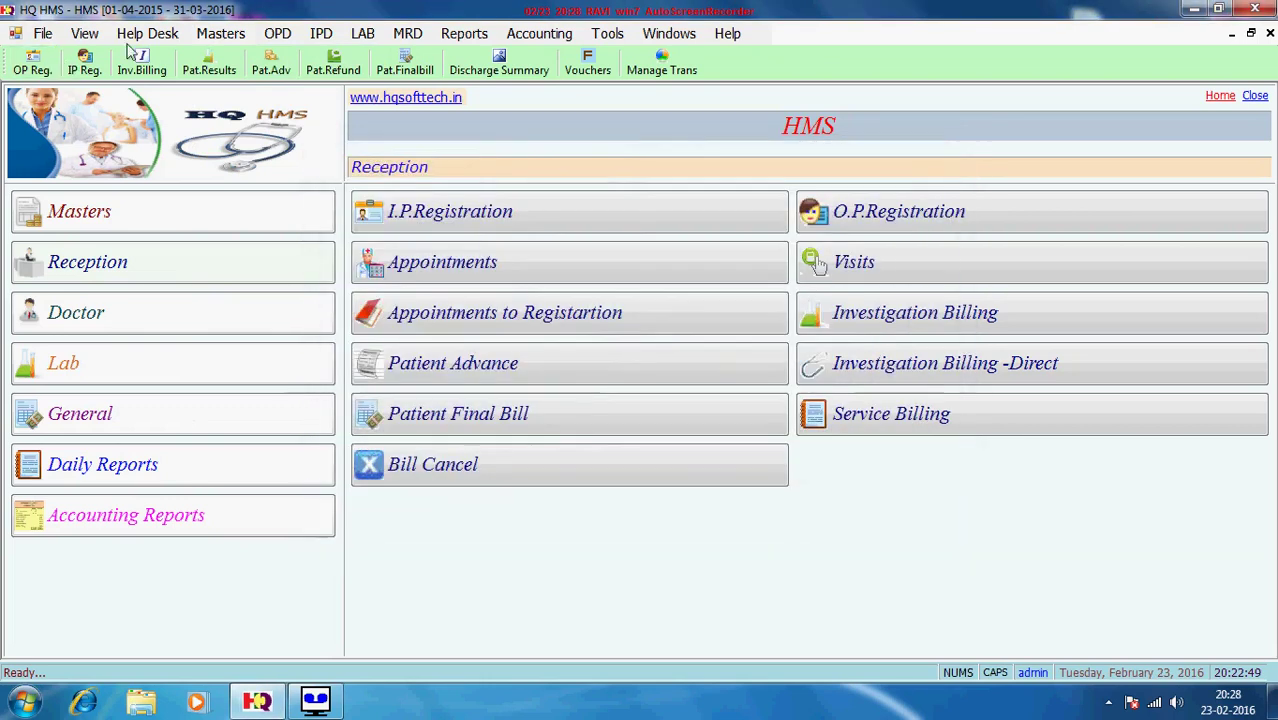
Examine the doctors and charges sections of a blank new department entry and close it without saving
left_click(220, 33)
left_click(272, 95)
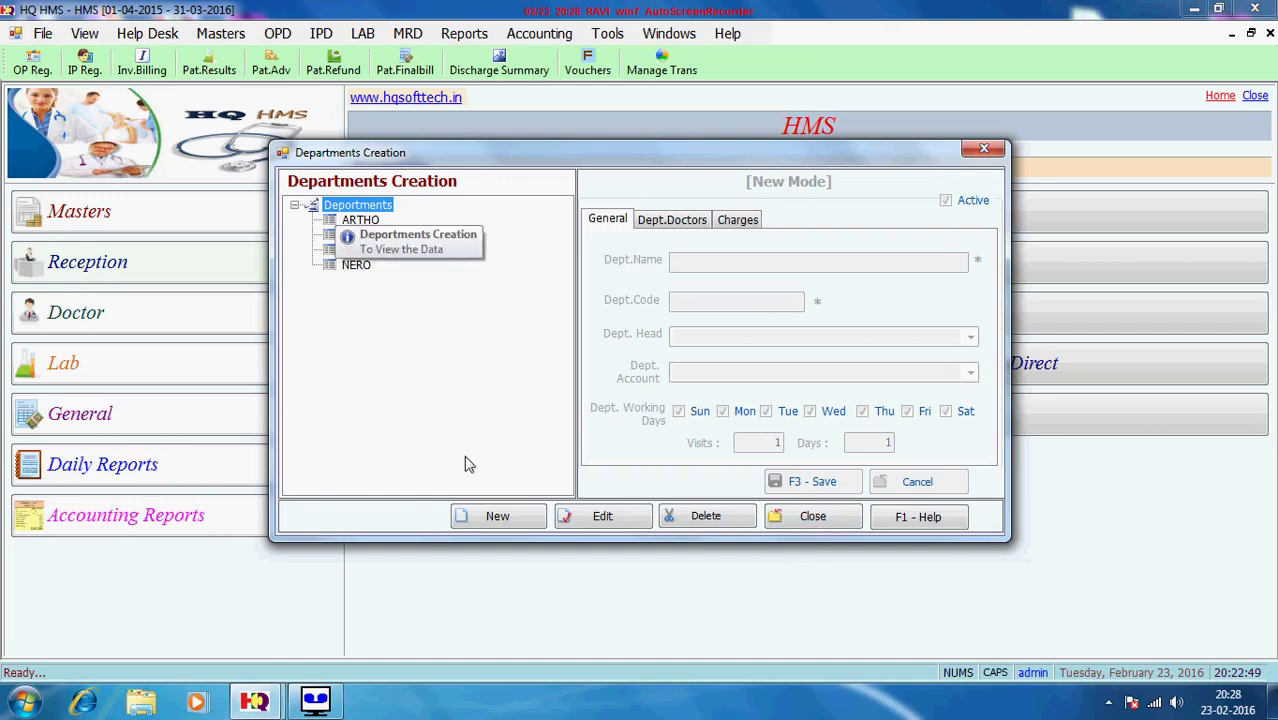
left_click(483, 517)
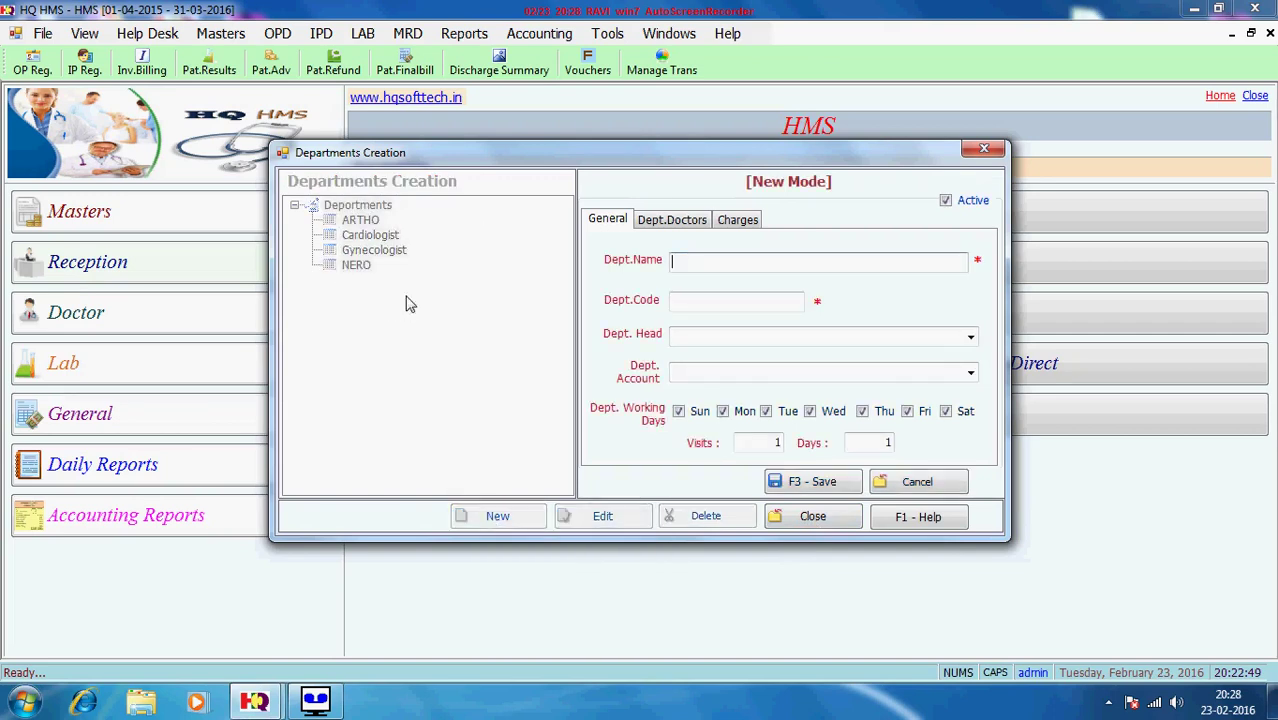
left_click(670, 222)
left_click(737, 220)
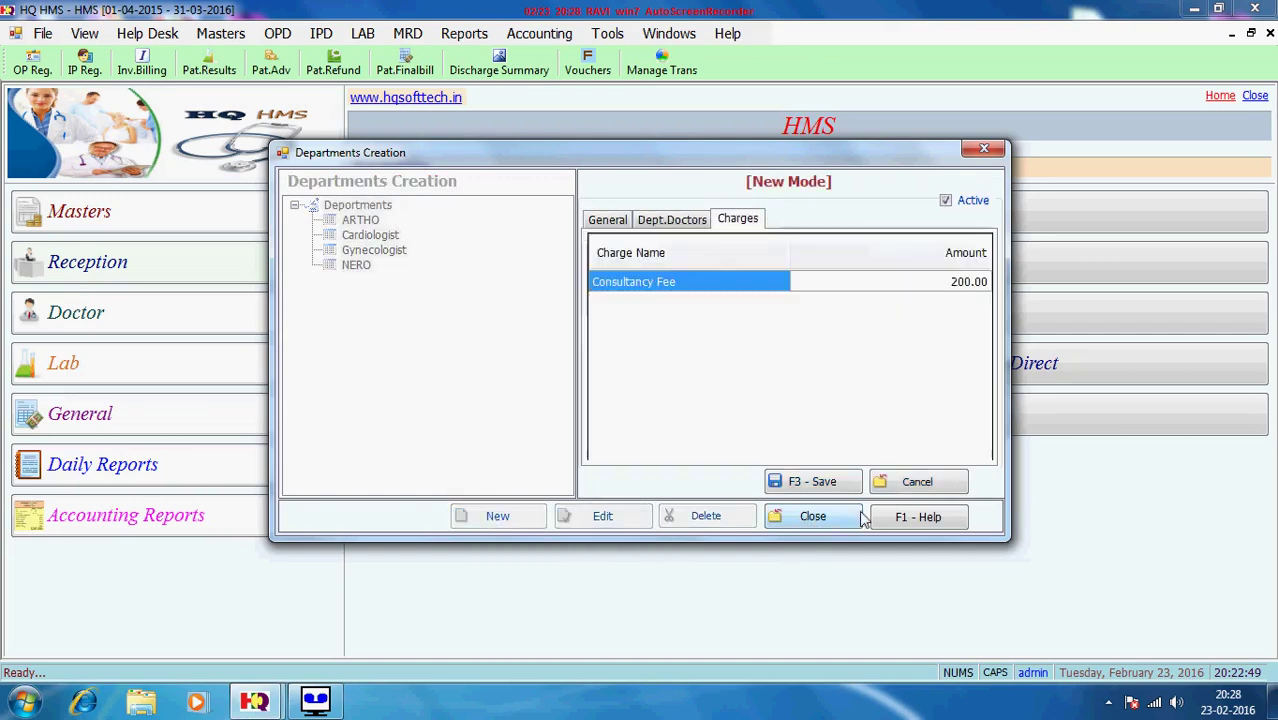
left_click(835, 517)
Open the Cardiologist department for editing and check the choices for its department head
left_click(220, 33)
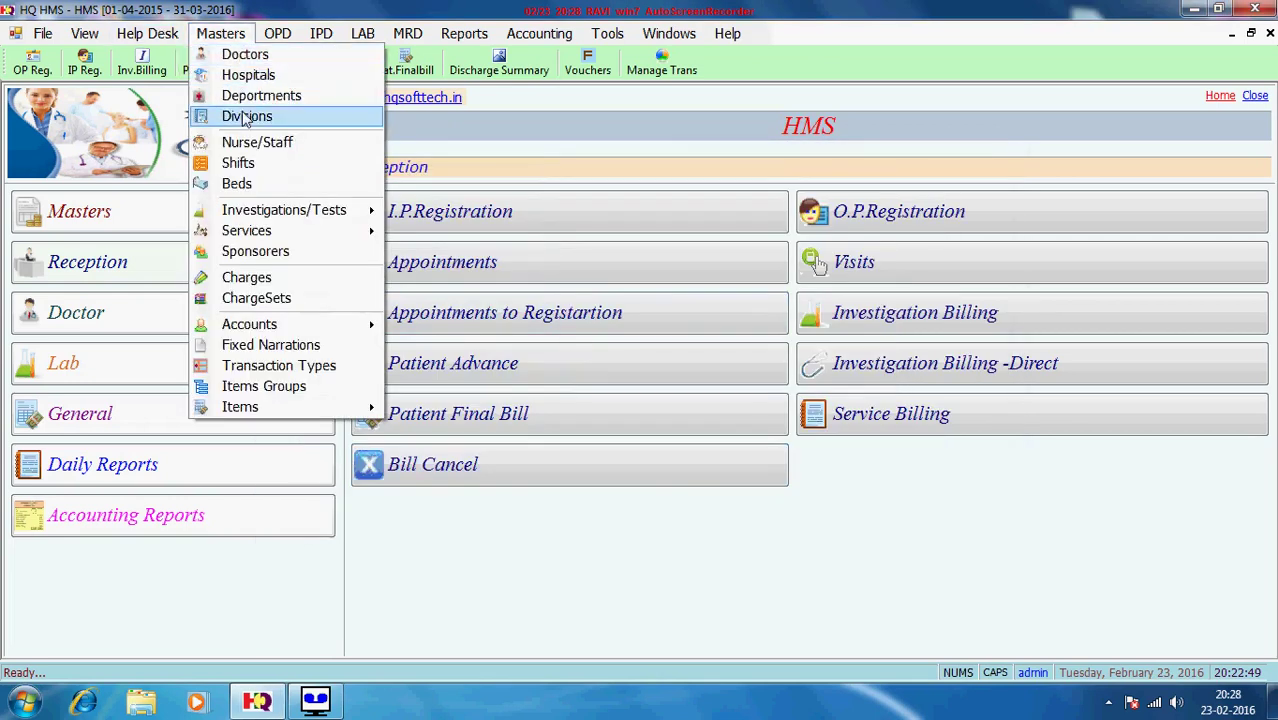
left_click(250, 94)
left_click(362, 235)
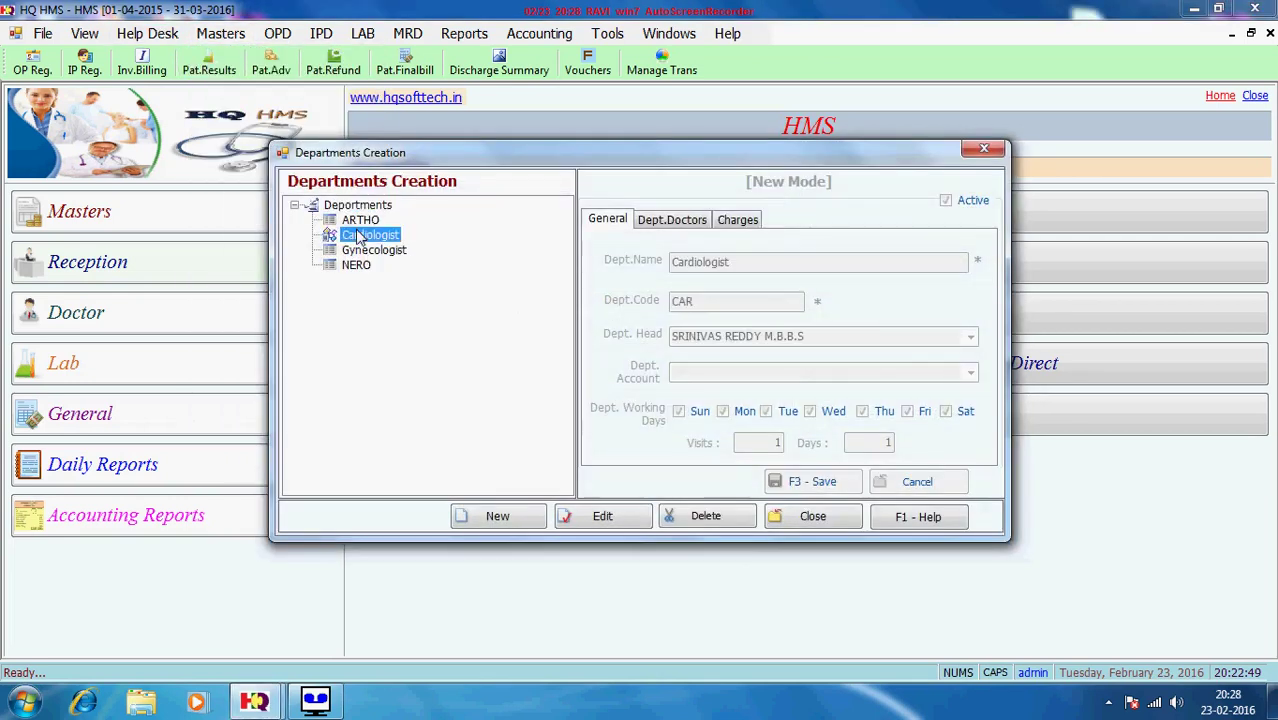
left_click(604, 517)
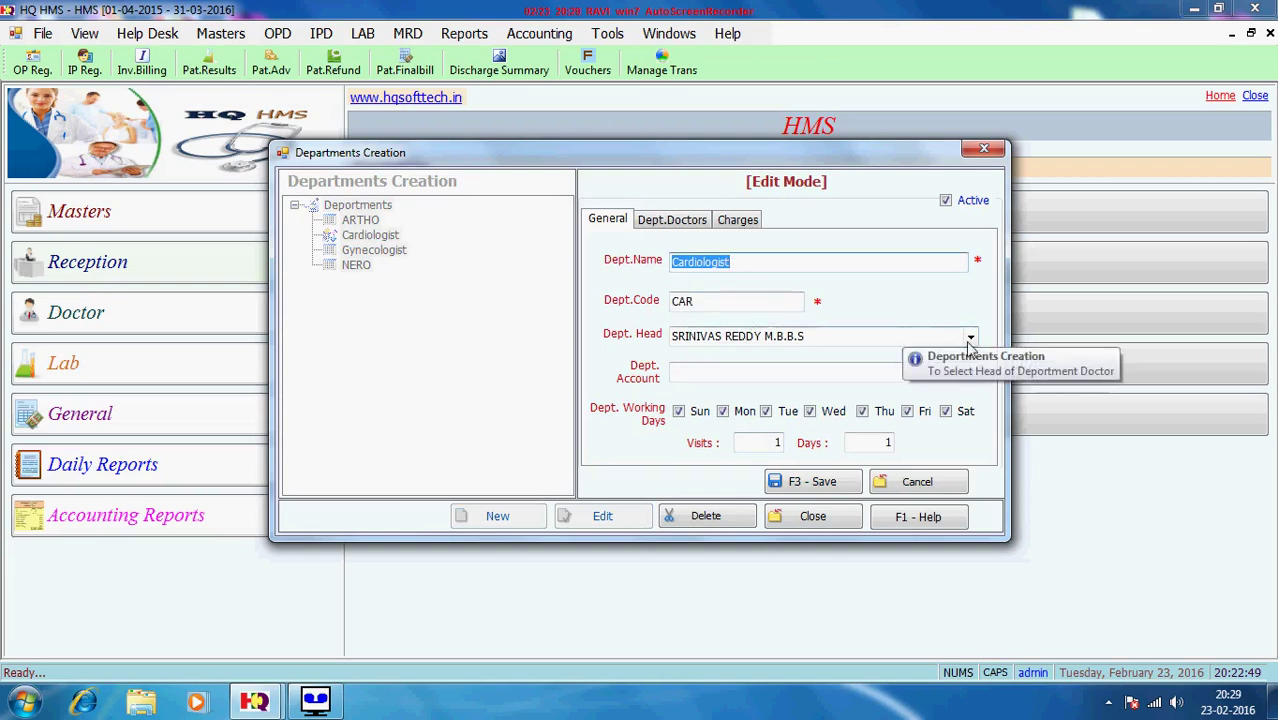
left_click(970, 340)
left_click(970, 340)
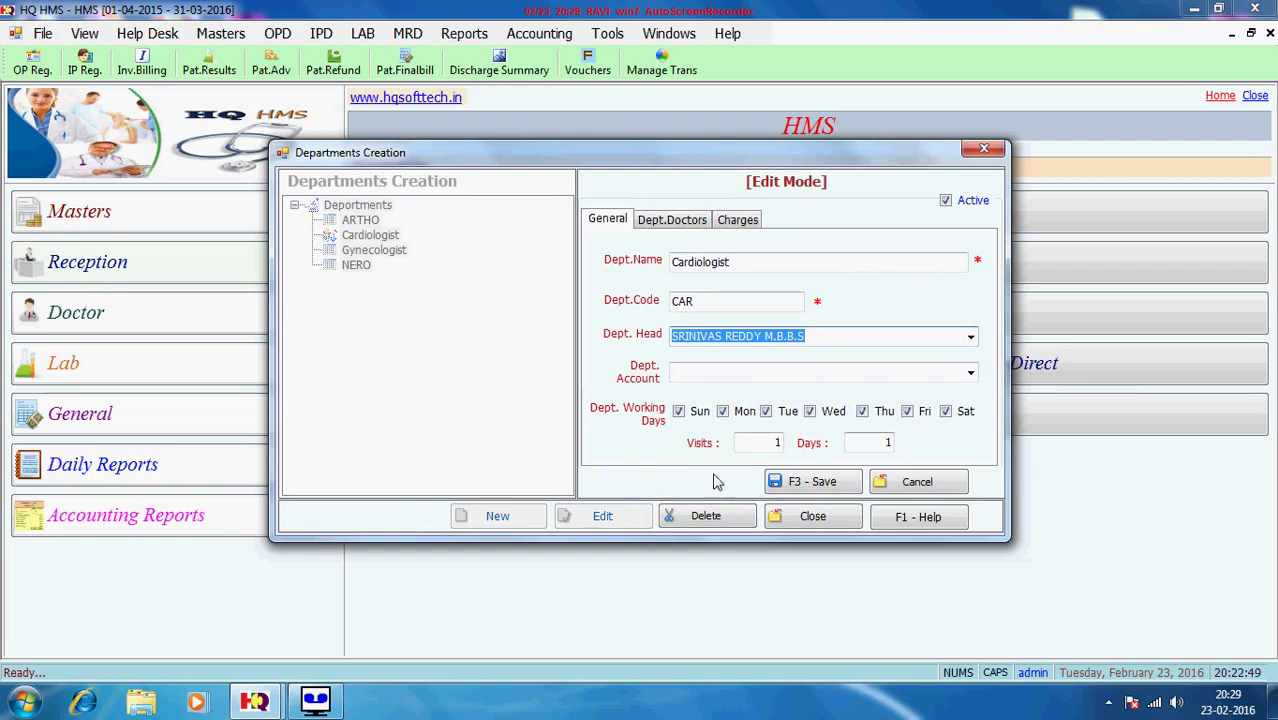
Review the Cardiologist department's assigned doctors and consultancy fee, save the record and close the Departments master
left_click(683, 219)
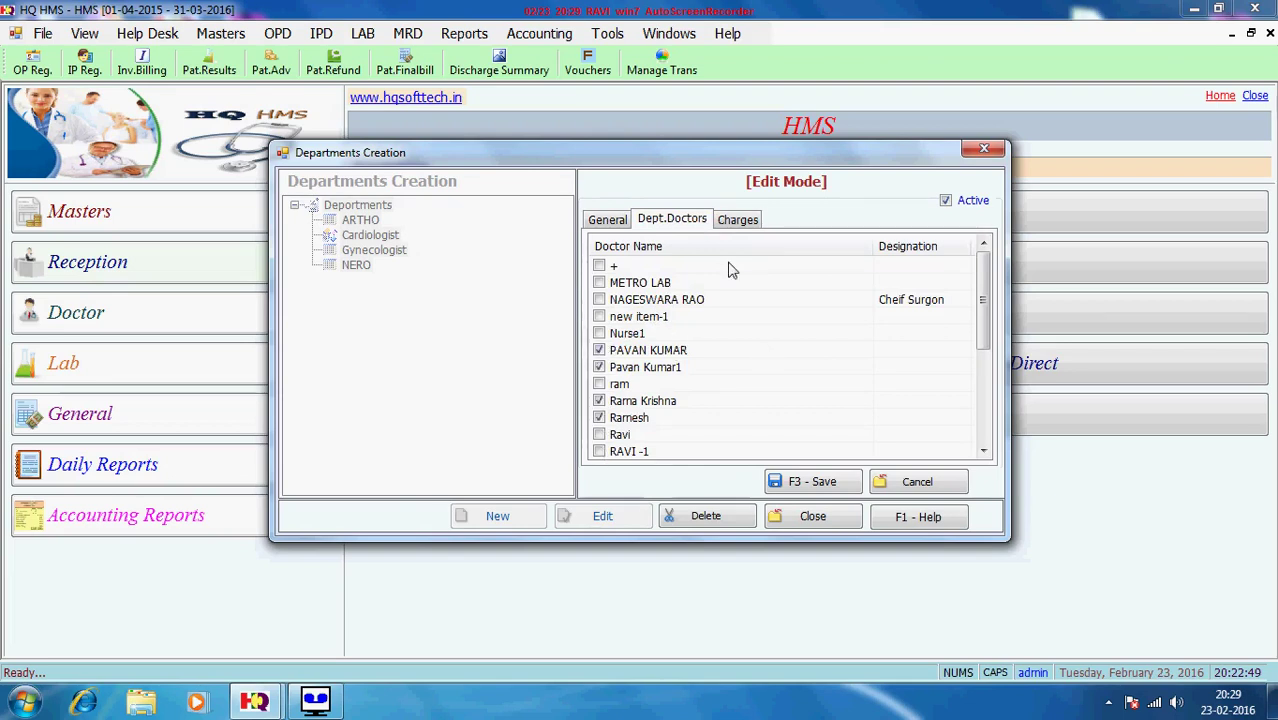
left_click(742, 219)
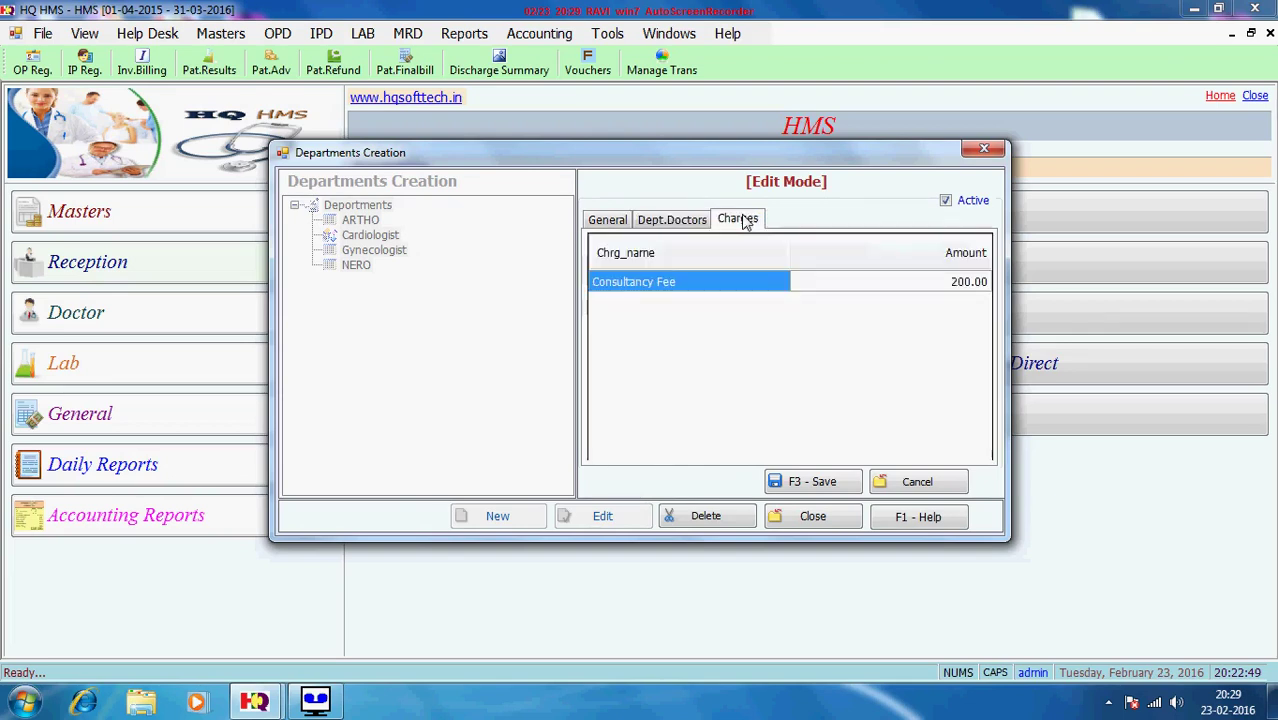
left_click(938, 288)
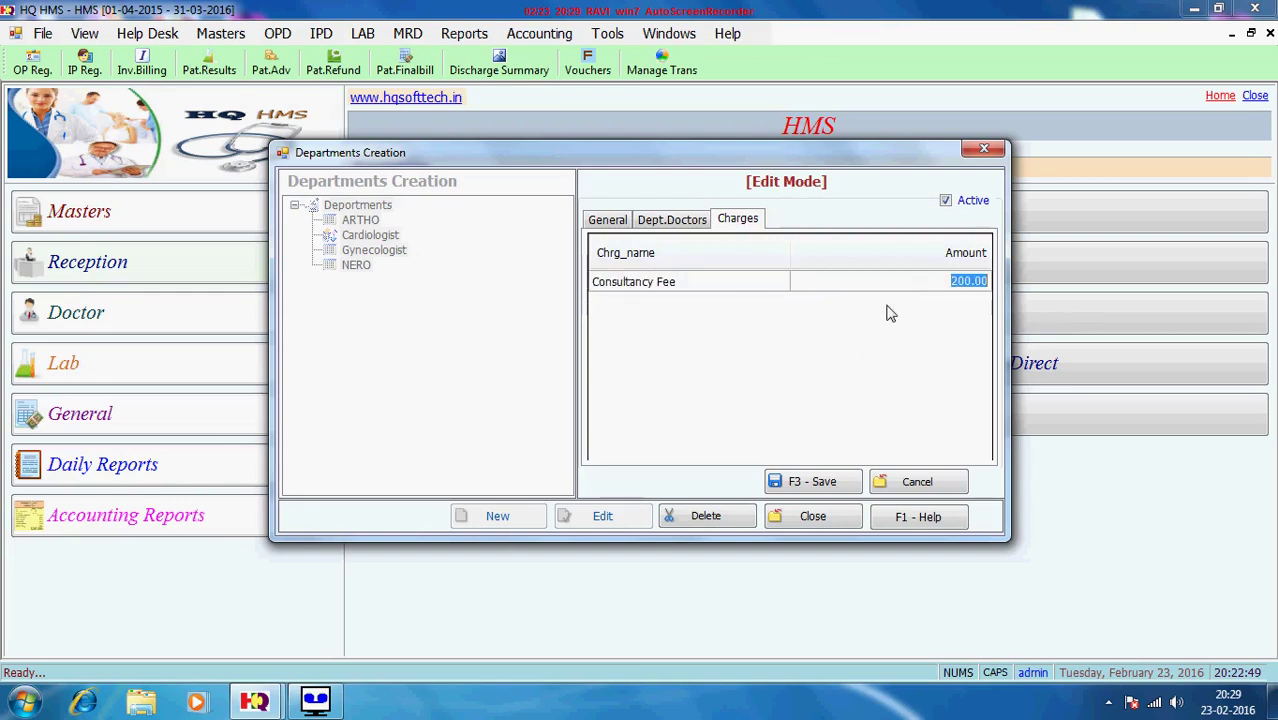
left_click(822, 484)
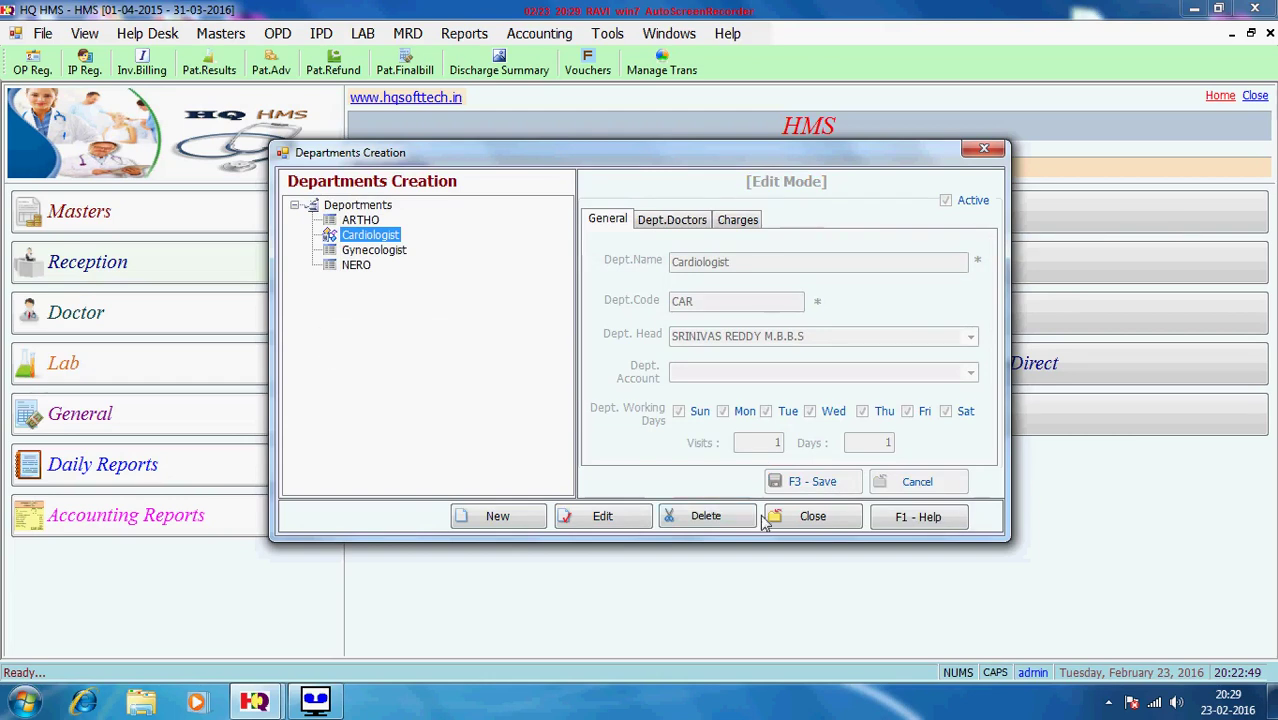
left_click(813, 518)
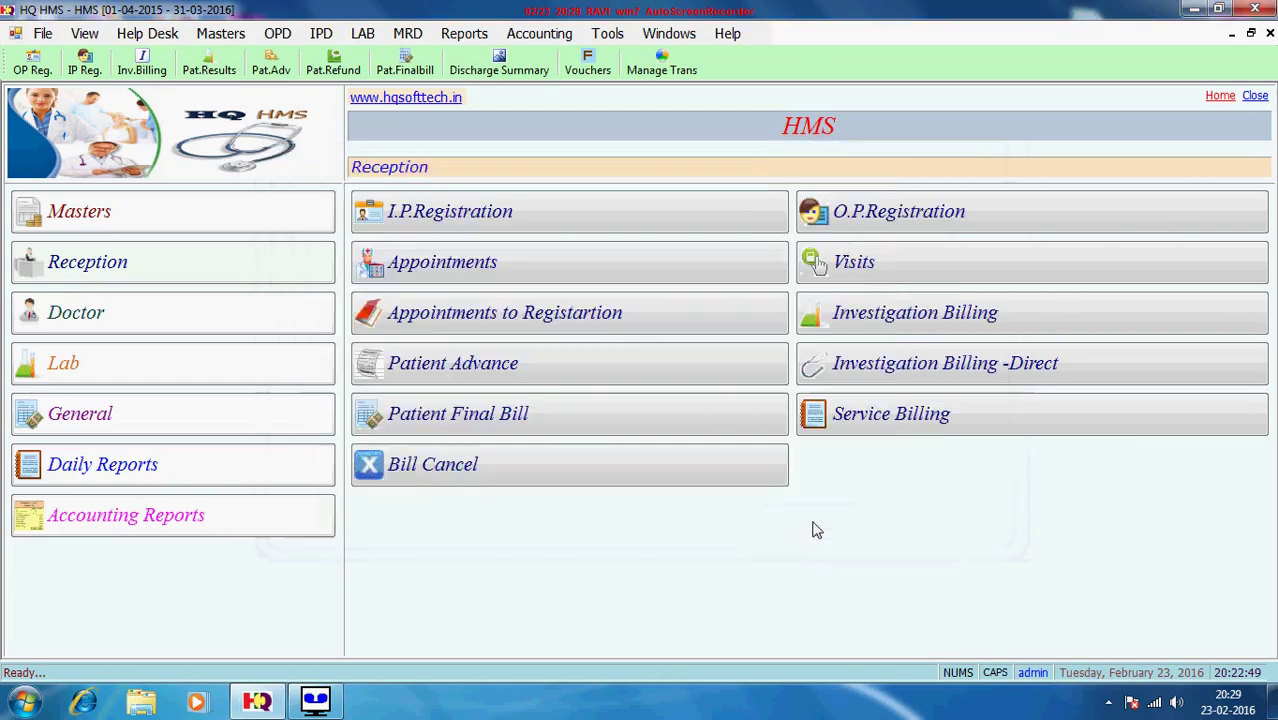
Open the investigation groups master and view the details of the HEAMATOLOGY group
left_click(221, 32)
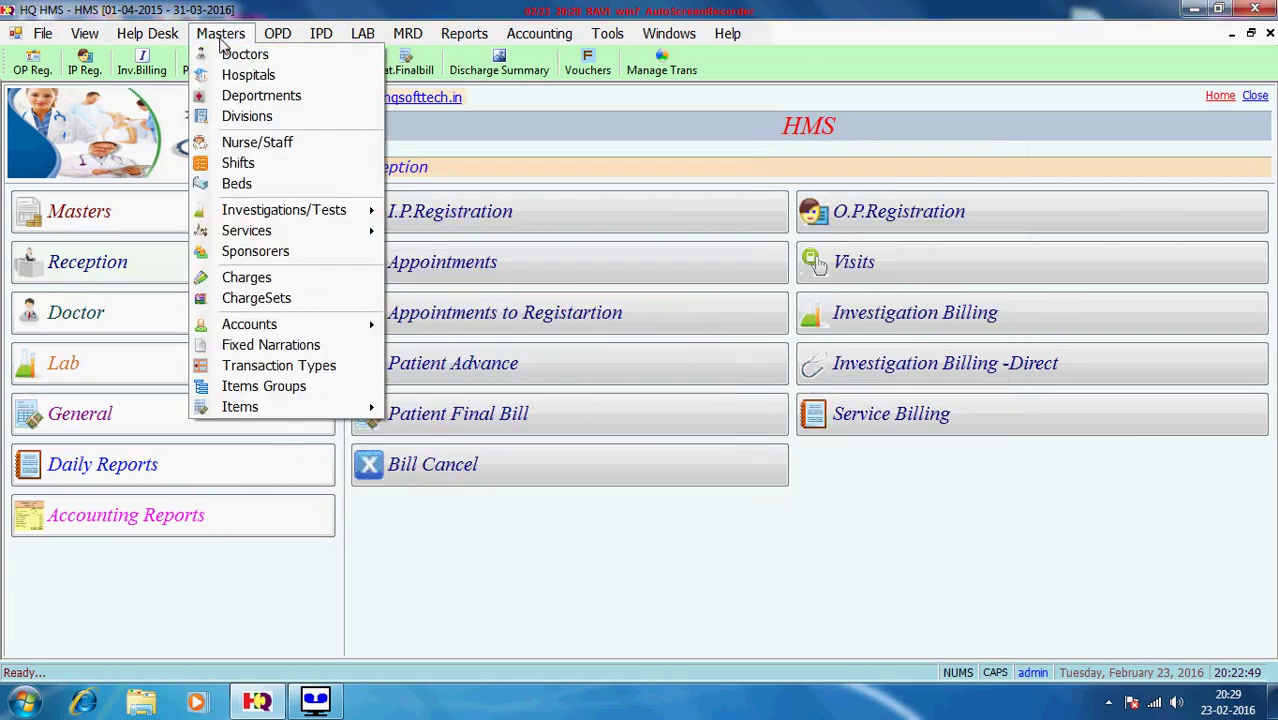
mouse_move(302, 218)
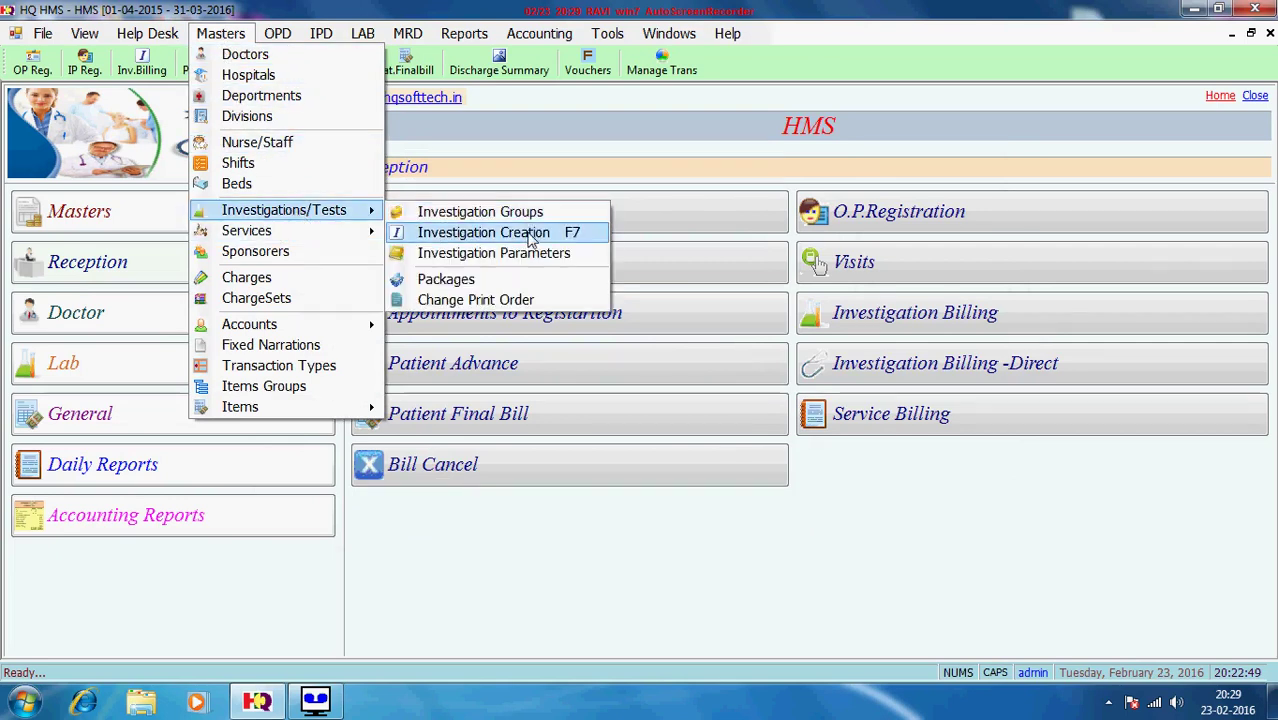
left_click(527, 214)
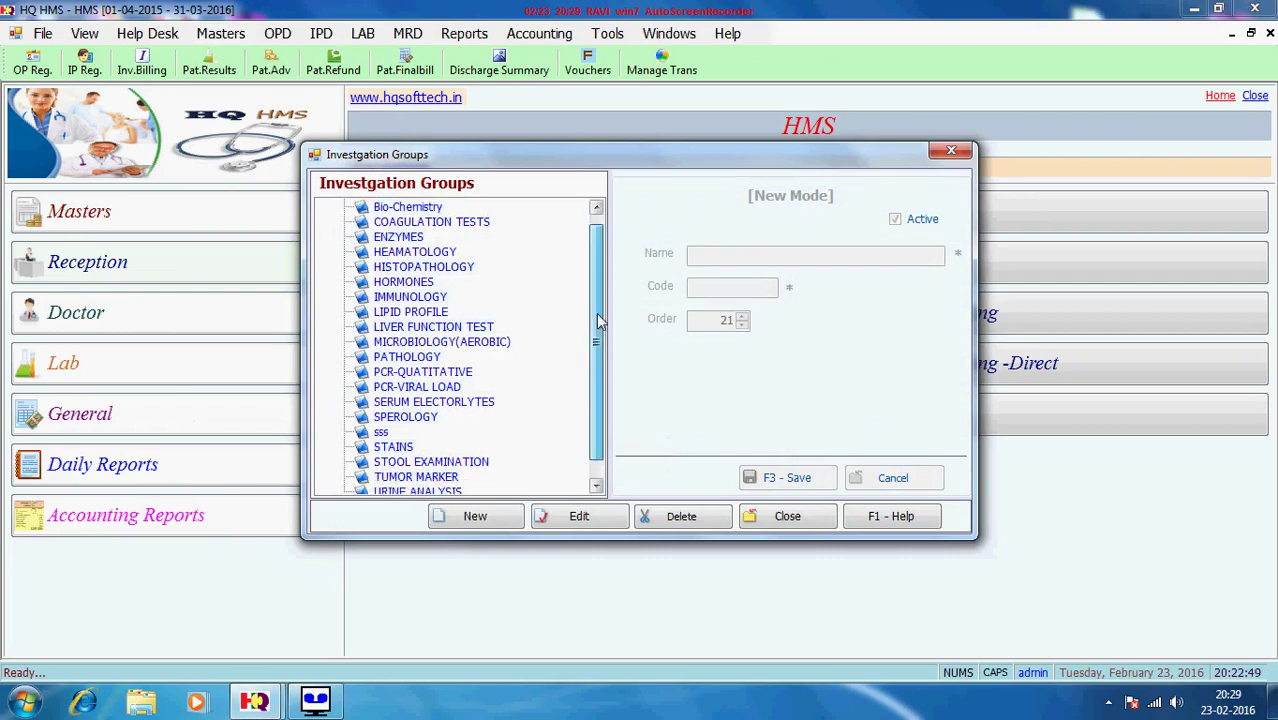
scroll(586, 313, "down", 1)
left_click(423, 240)
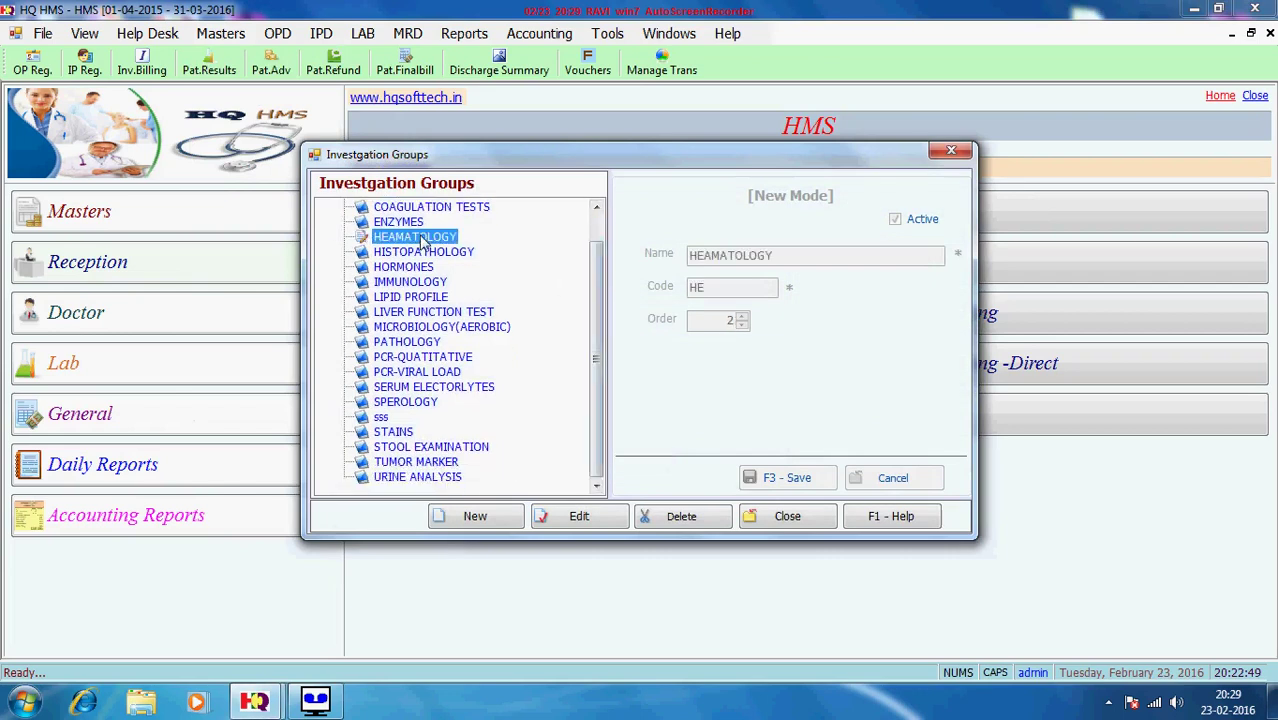
Open the HEAMATOLOGY group for editing, save it and close the investigation groups master
left_click(580, 517)
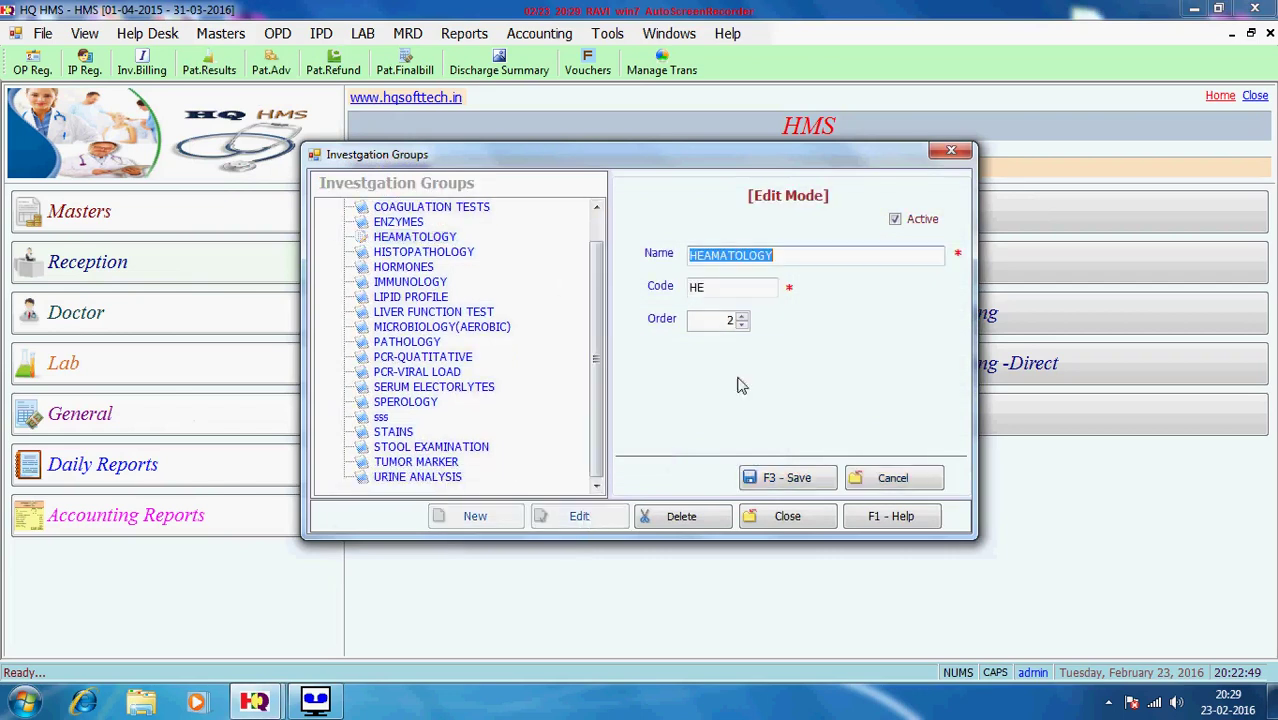
left_click(814, 488)
left_click(789, 517)
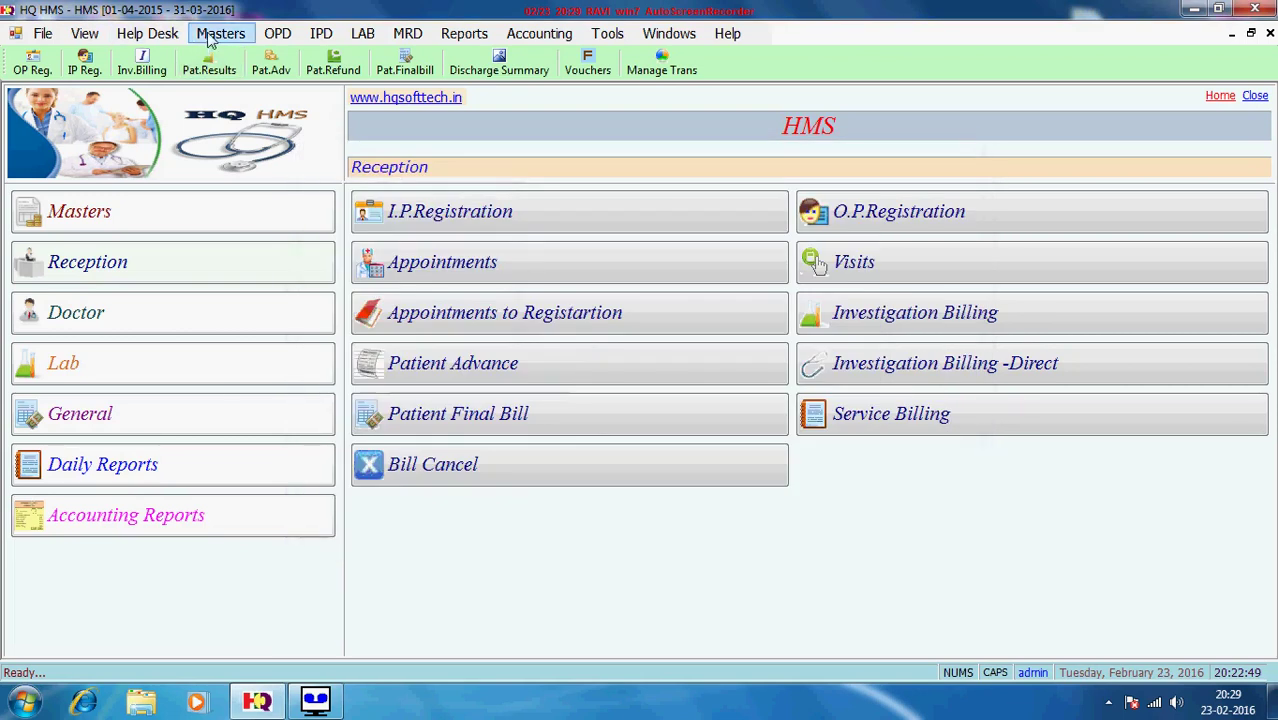
Open the investigations master, bring up the Complement -3 (C3) test for editing and check its investigation group choices
left_click(209, 34)
left_click(485, 236)
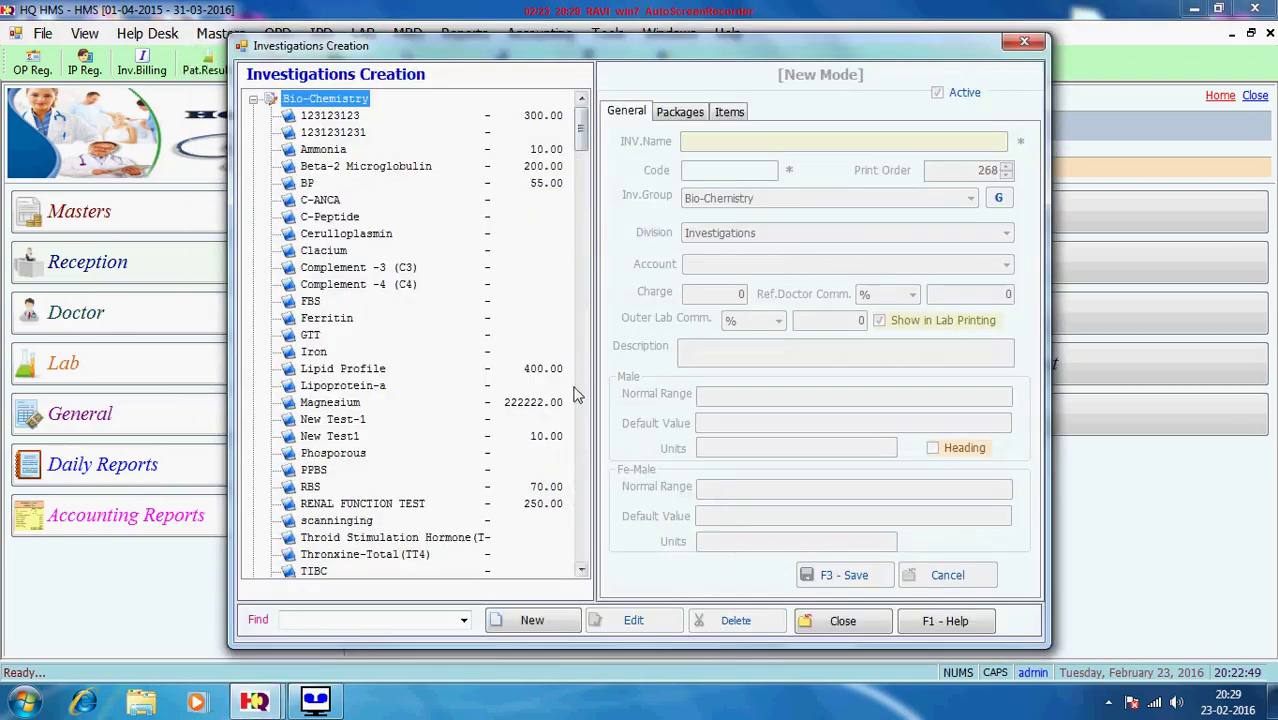
mouse_move(582, 135)
left_mouse_down()
mouse_move(588, 517)
mouse_move(581, 140)
left_mouse_up()
left_click(358, 166)
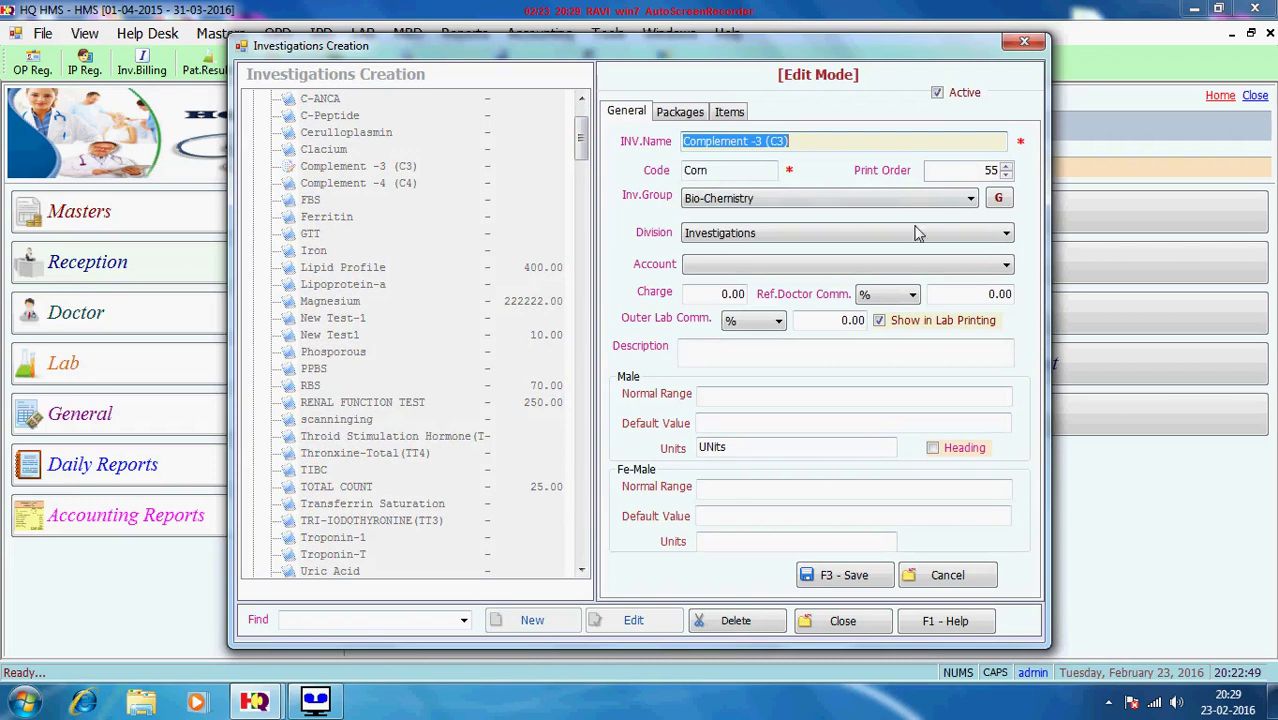
left_click(770, 201)
left_click(770, 201)
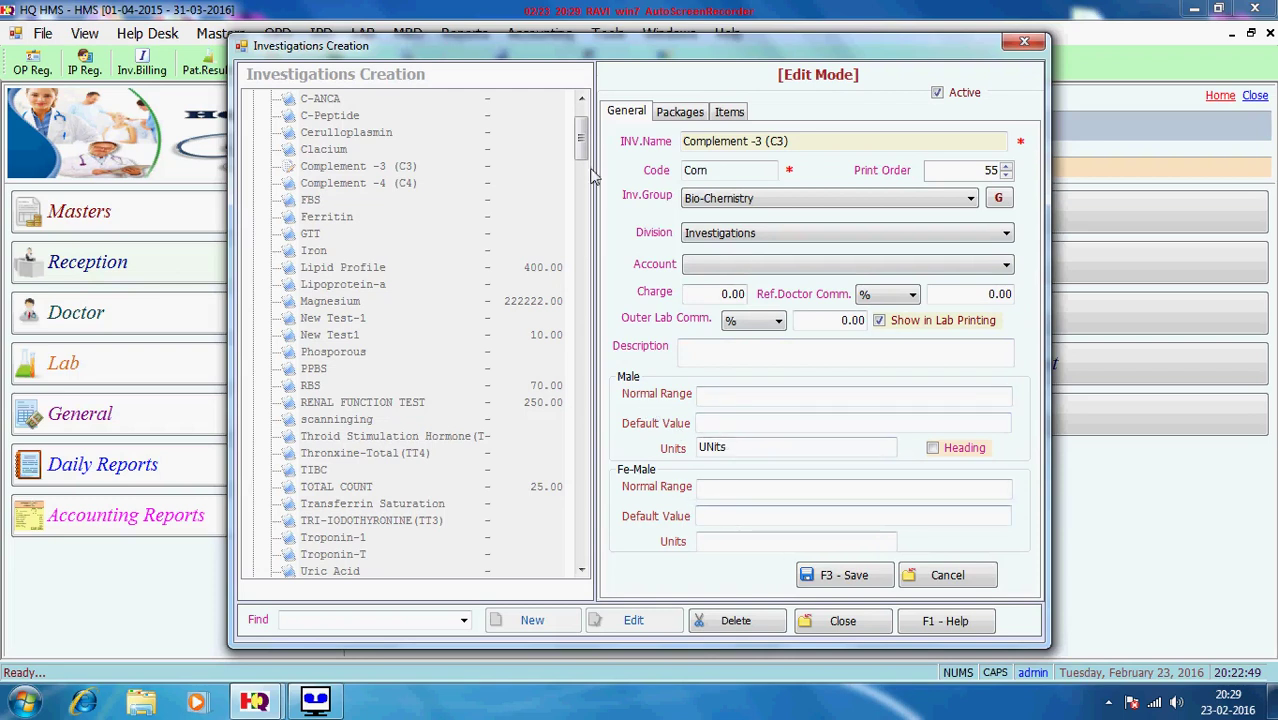
Review the packages and items of the Complement -3 (C3) test, save the record and close the investigations master
left_click(678, 115)
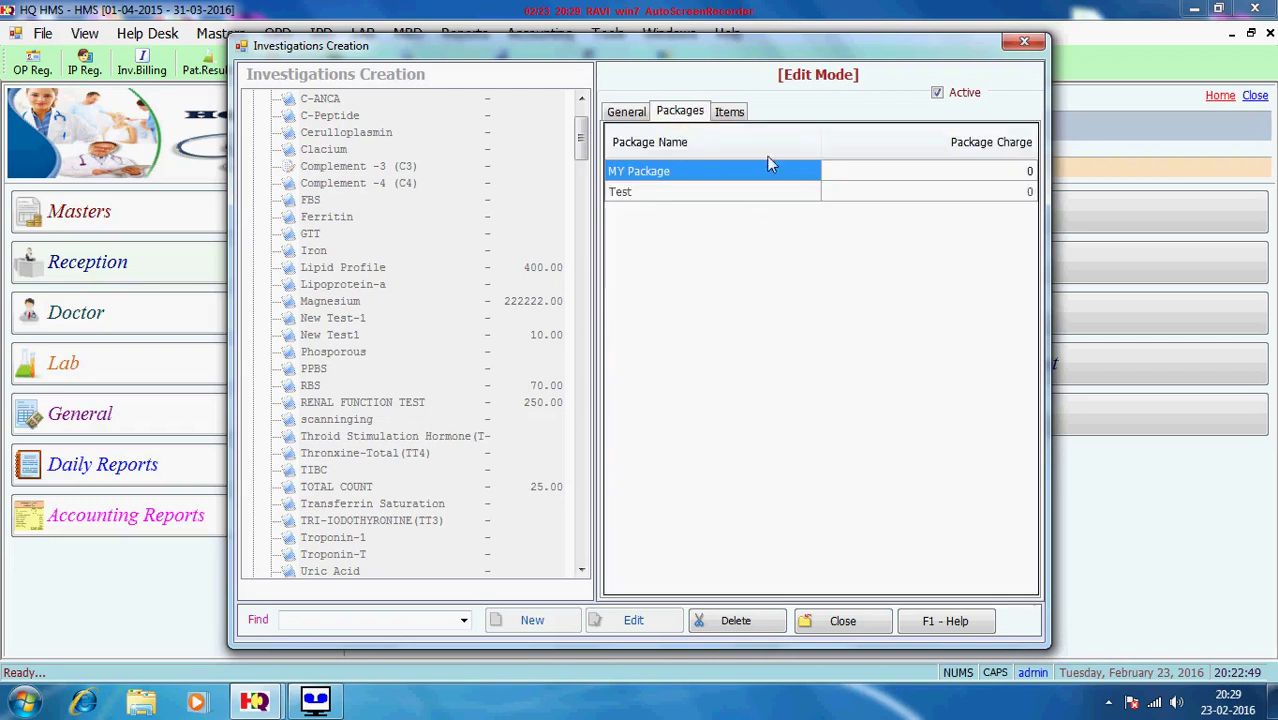
left_click(729, 112)
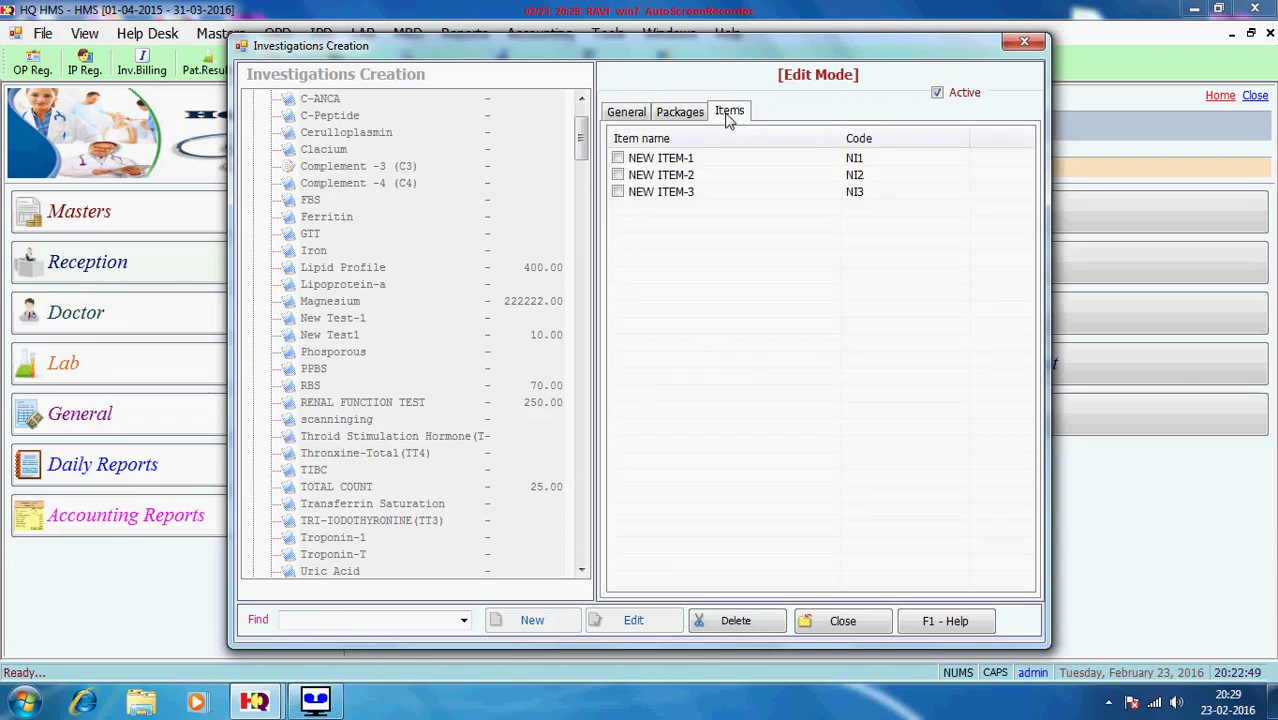
left_click(623, 113)
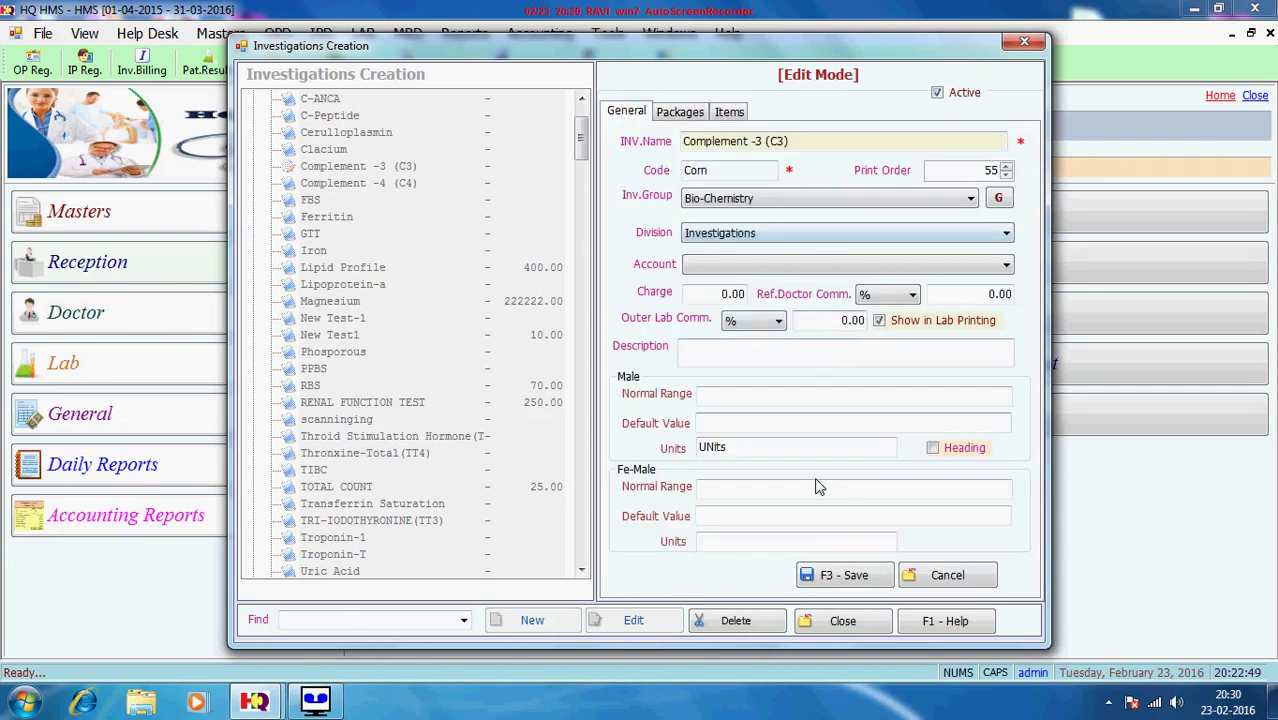
left_click(855, 582)
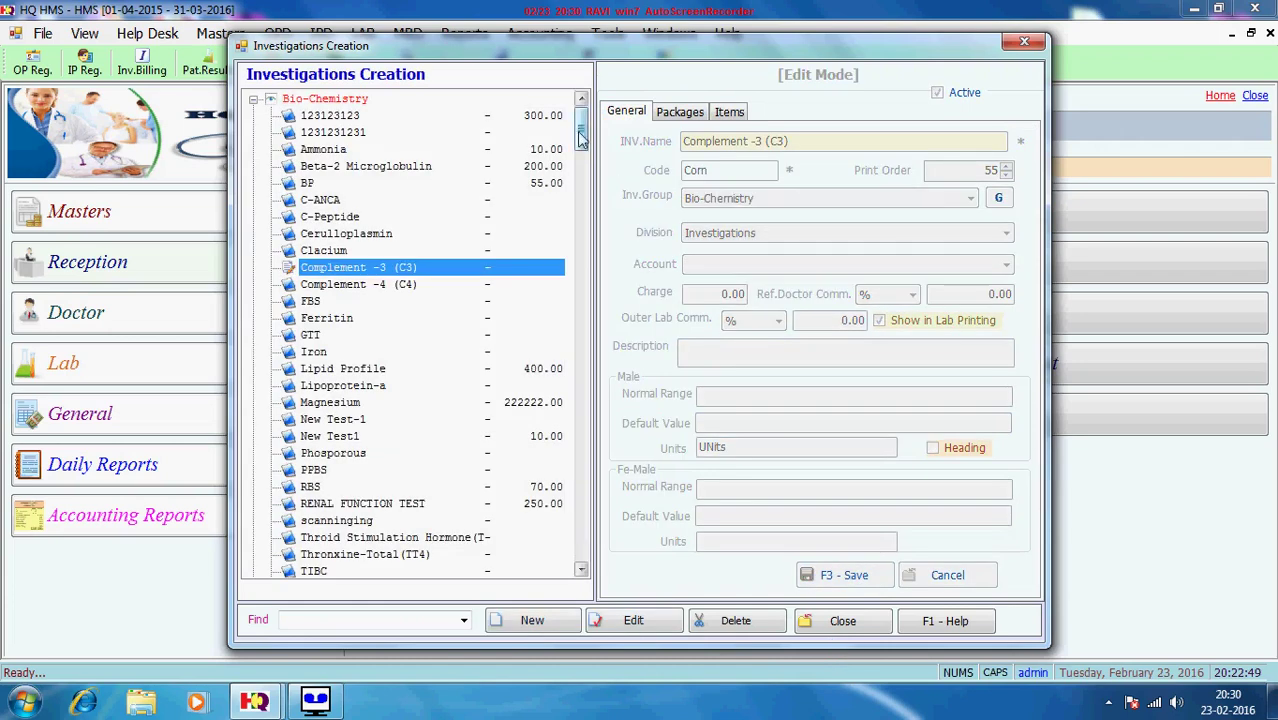
scroll(581, 138, "down", 10)
left_click(848, 622)
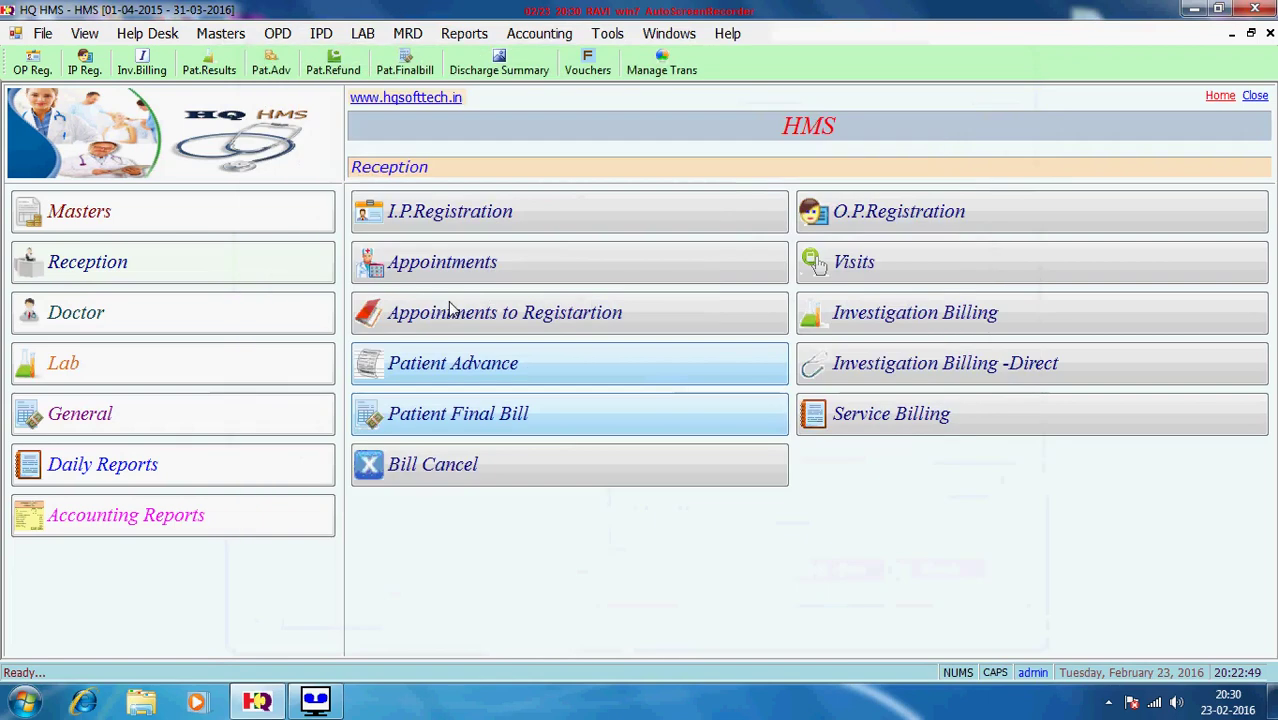
Open the Charges master and view the Consultancy Fee, Doctor Charges, Nursing Charges and Cleaning Charges records
left_click(221, 33)
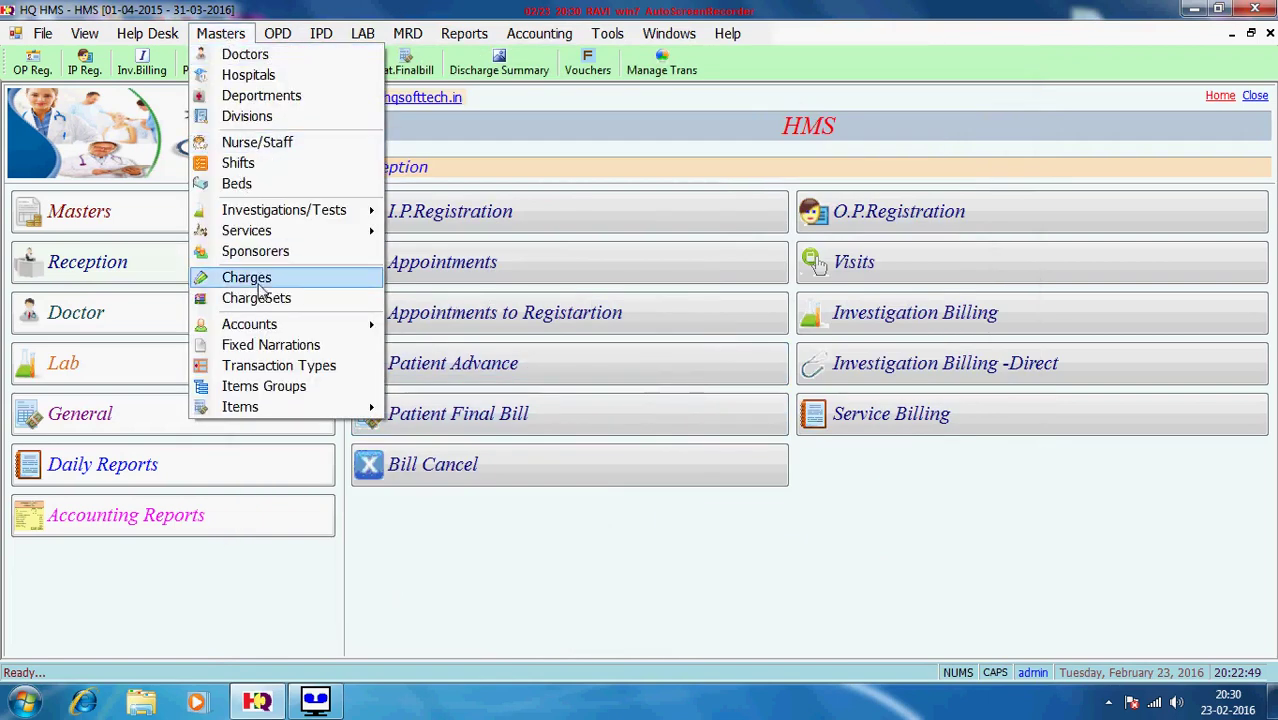
left_click(275, 282)
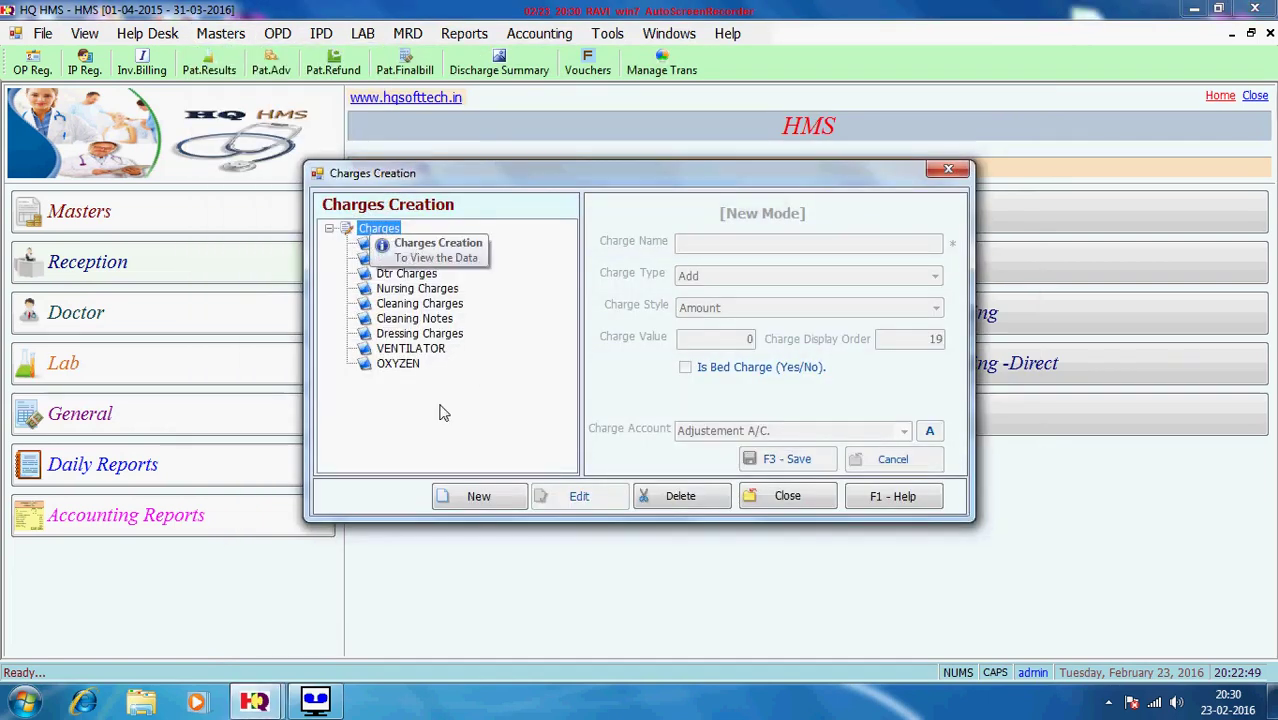
left_click(420, 244)
left_click(428, 259)
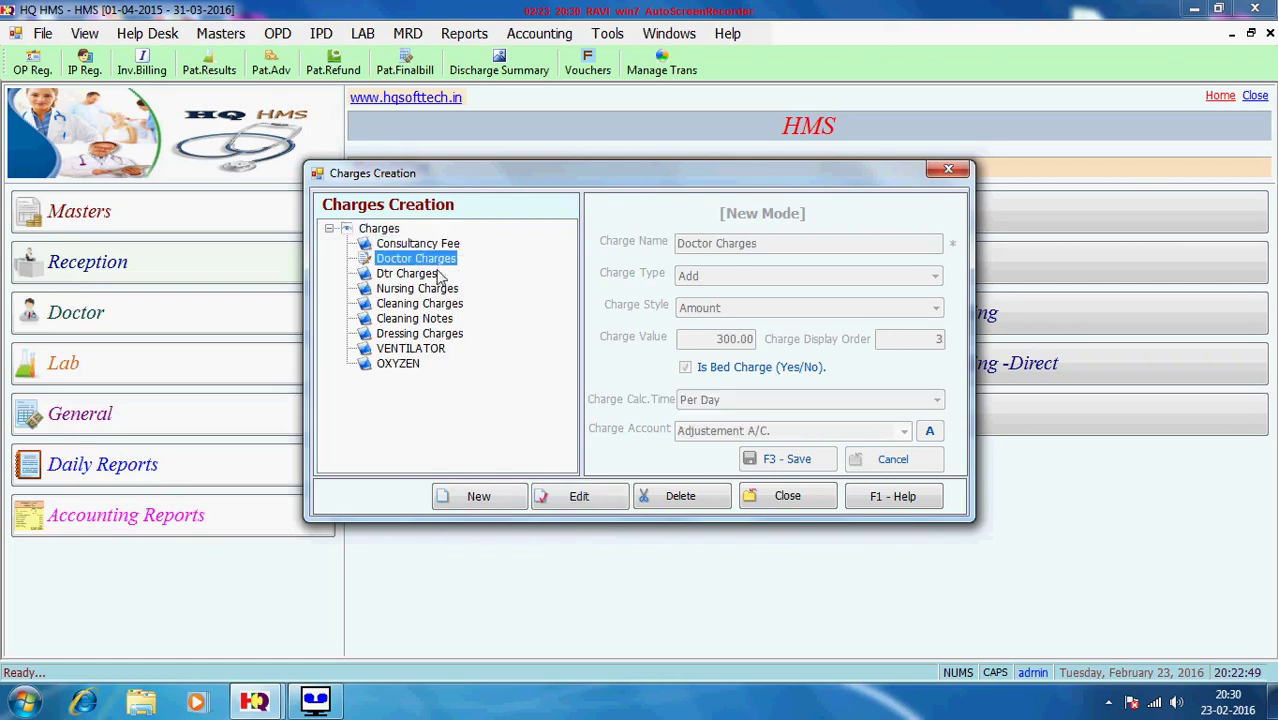
left_click(440, 289)
left_click(445, 304)
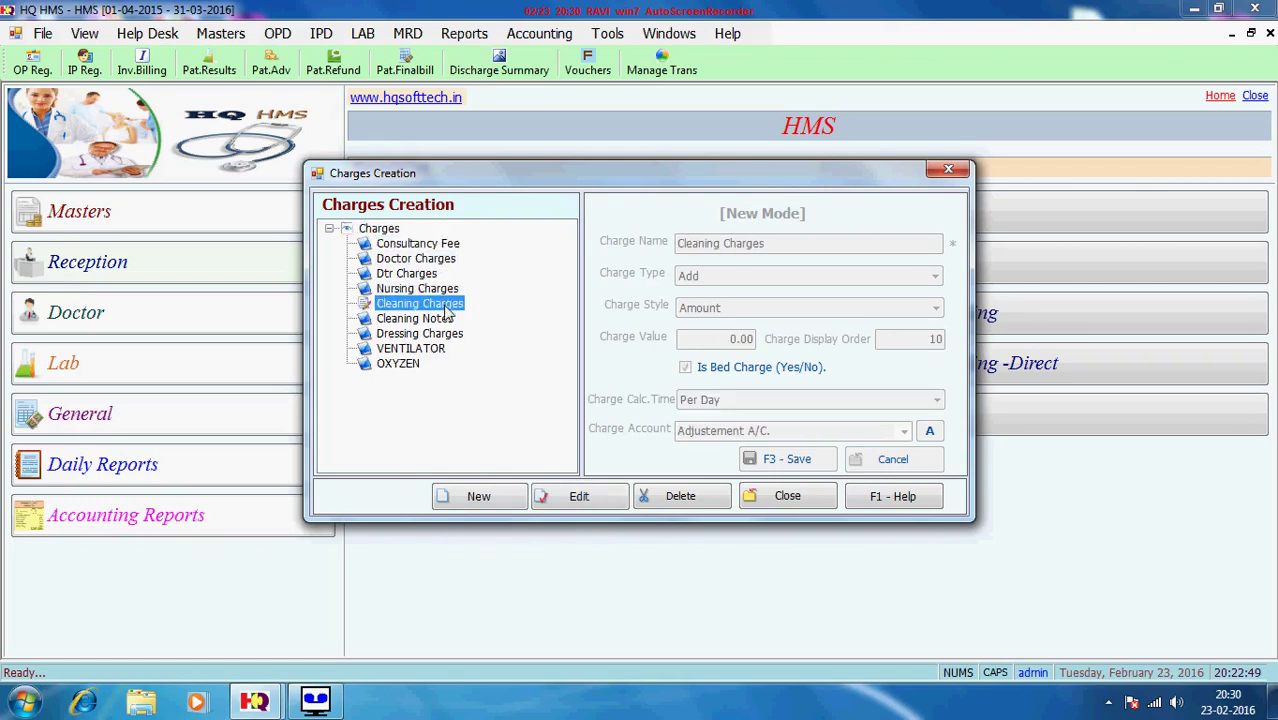
Start a new charge, check its calculation time field, try to save it without a name and close the Charges master
left_click(488, 497)
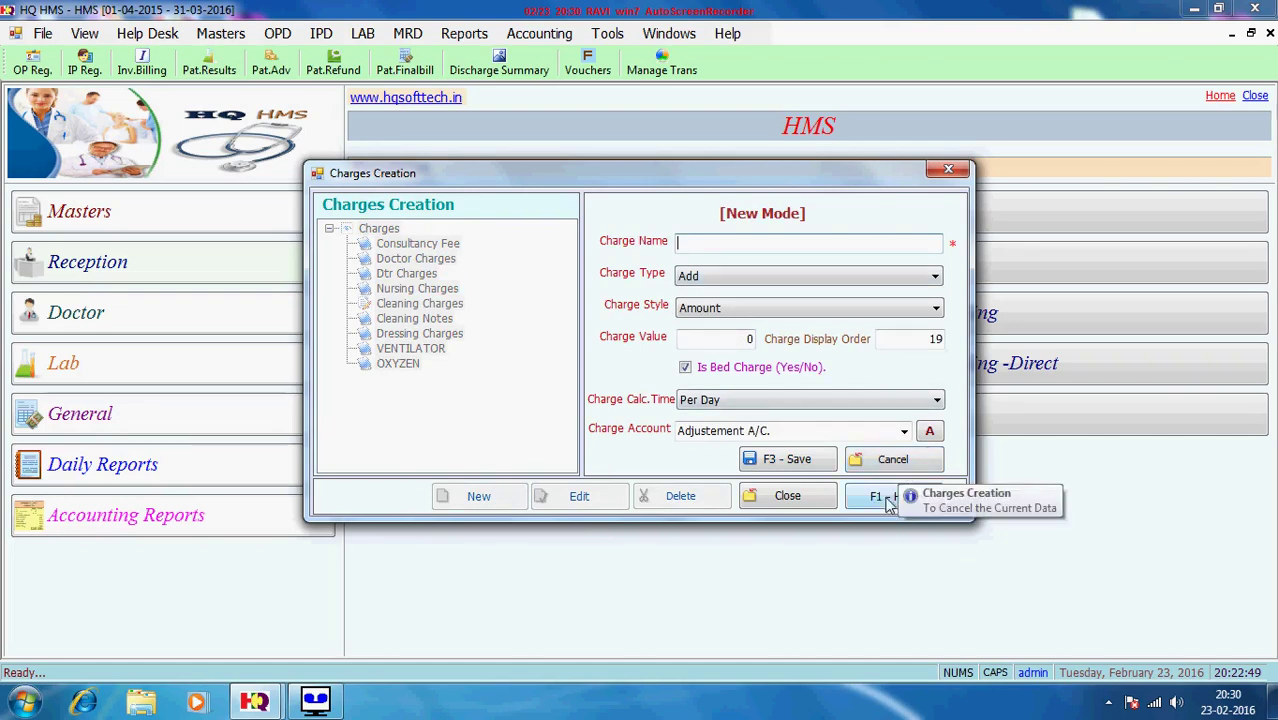
left_click(895, 404)
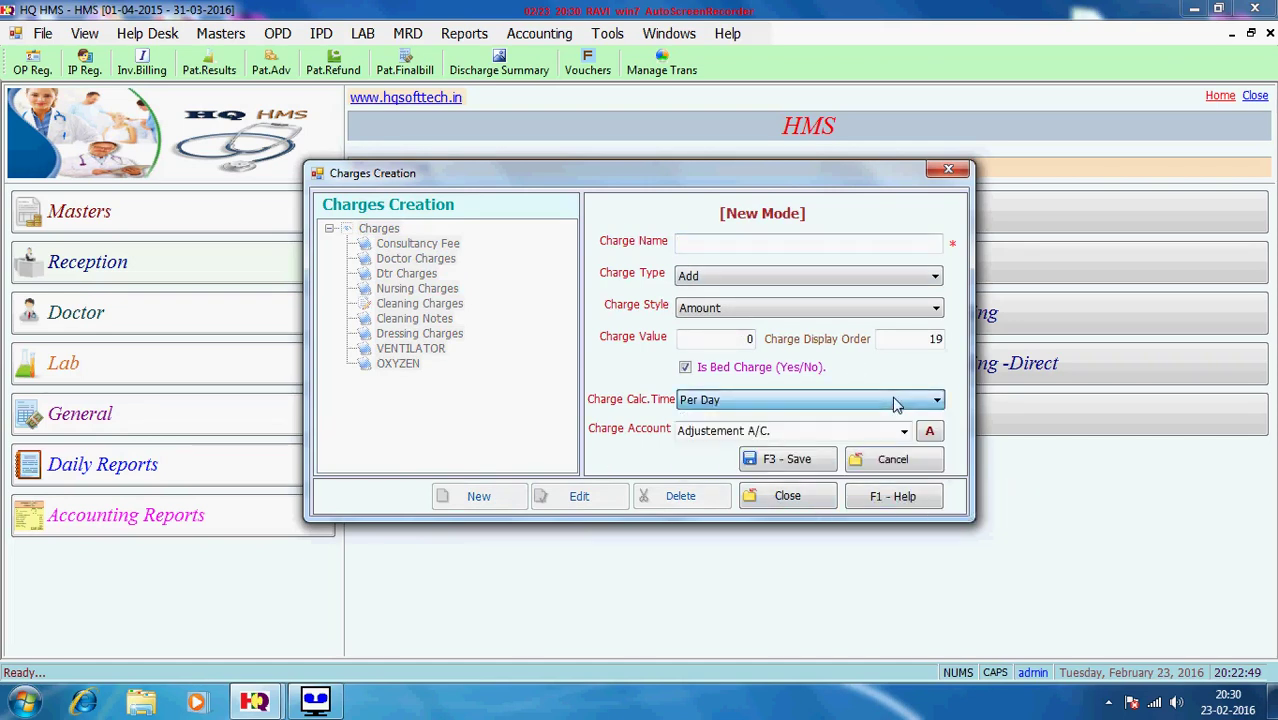
left_click(795, 468)
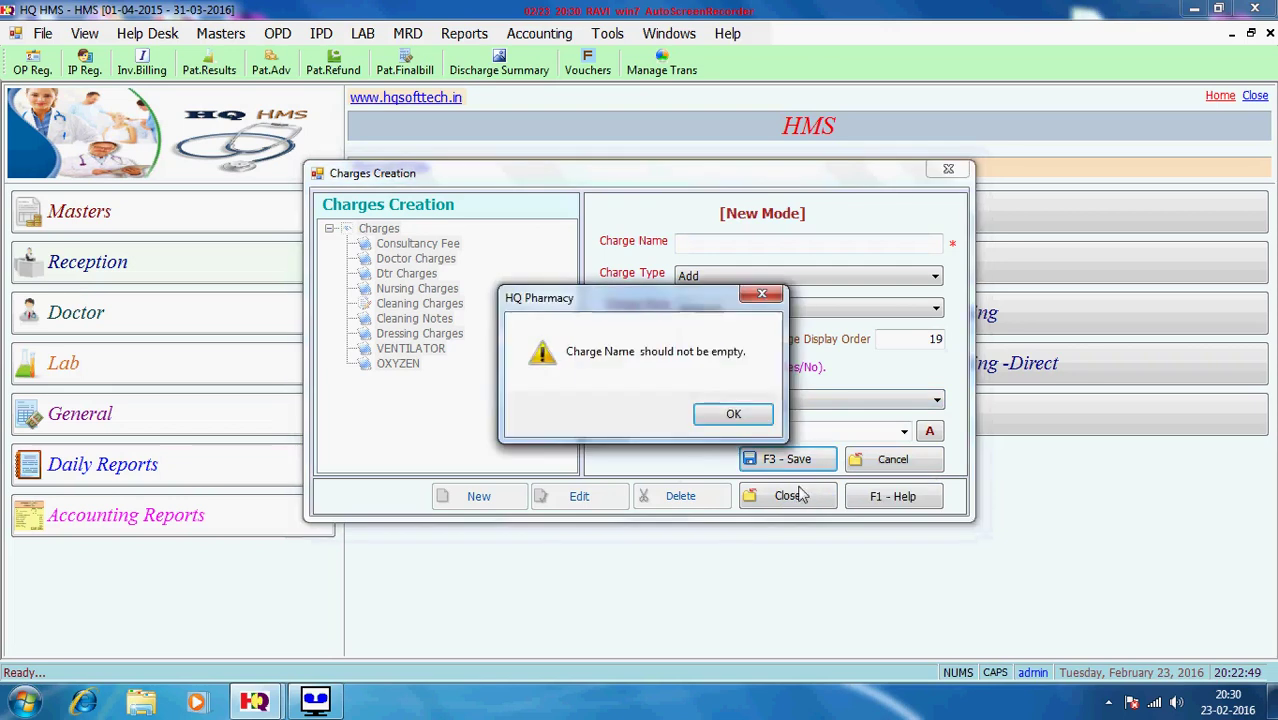
left_click(728, 414)
left_click(785, 497)
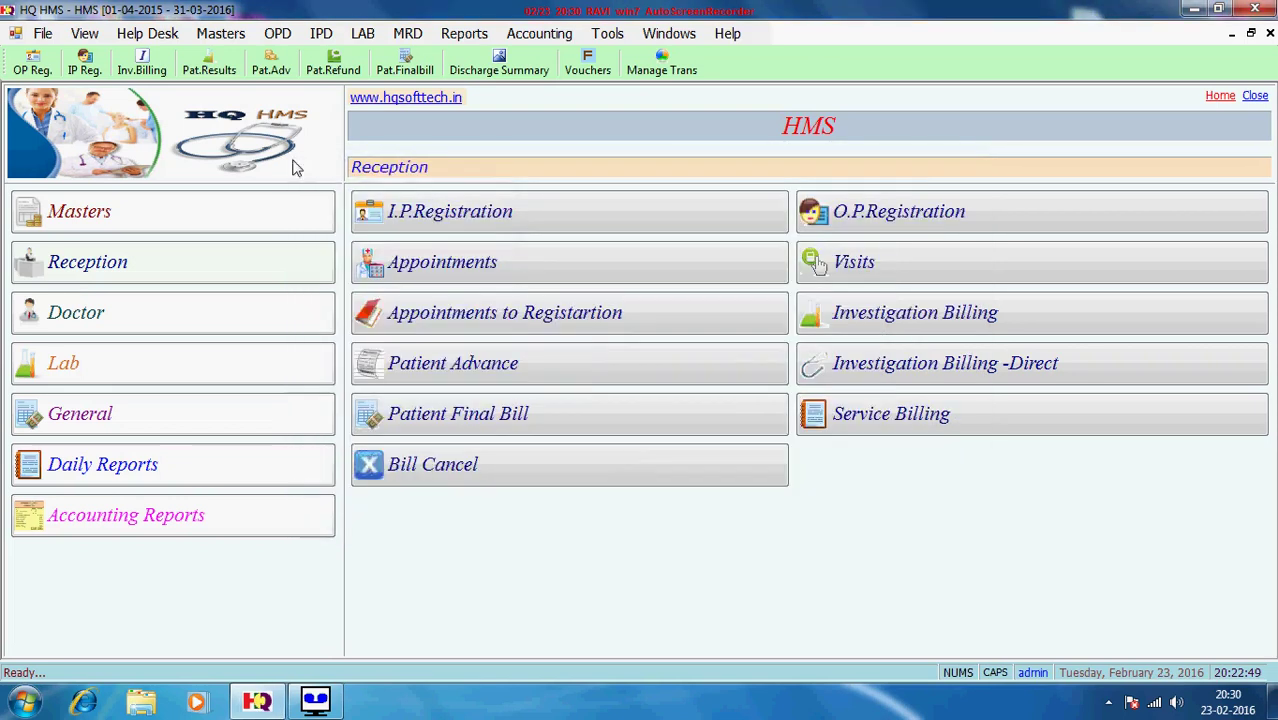
Open the Beds master, look through the ward list and open bed ICU-3 for editing
left_click(222, 34)
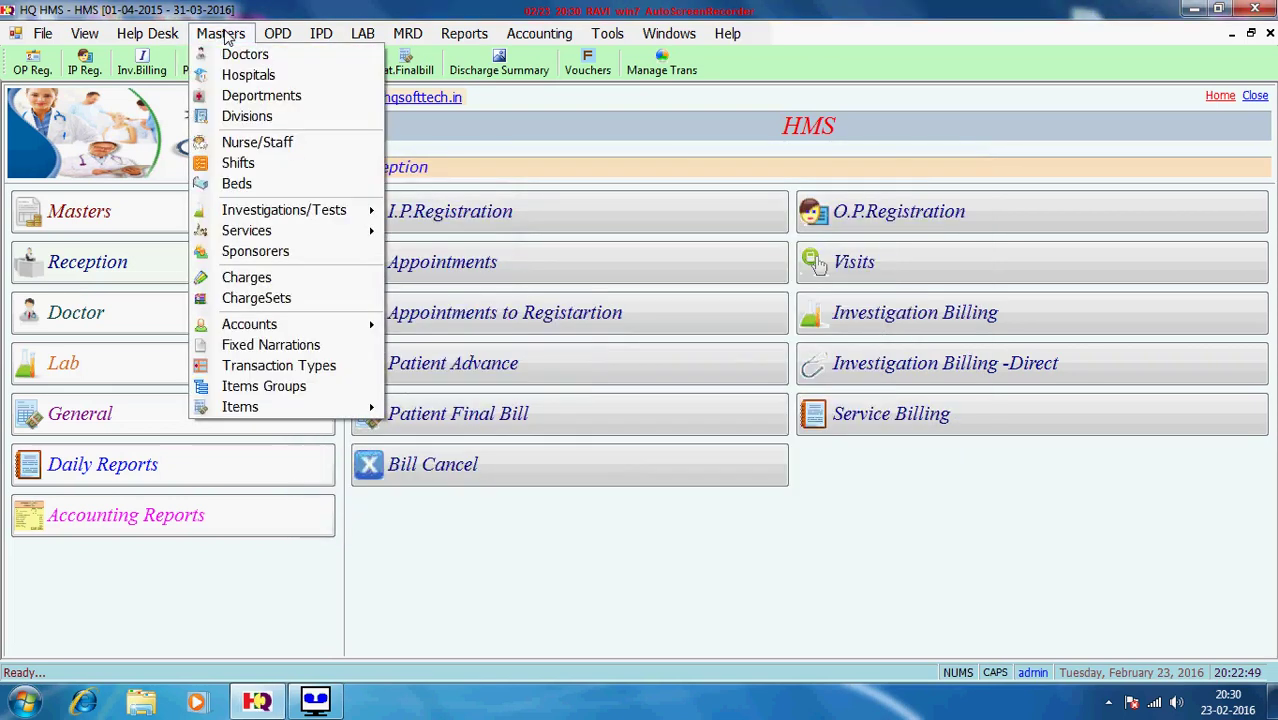
left_click(270, 184)
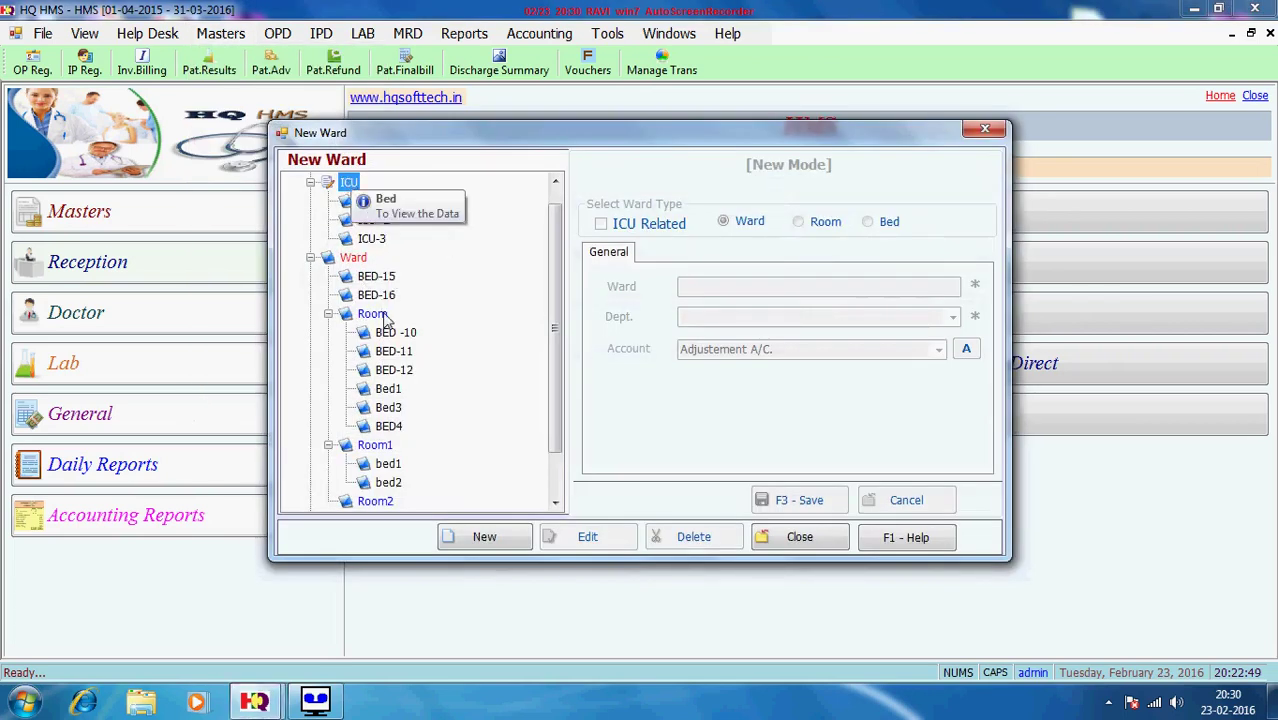
left_click_drag(551, 302, 548, 400)
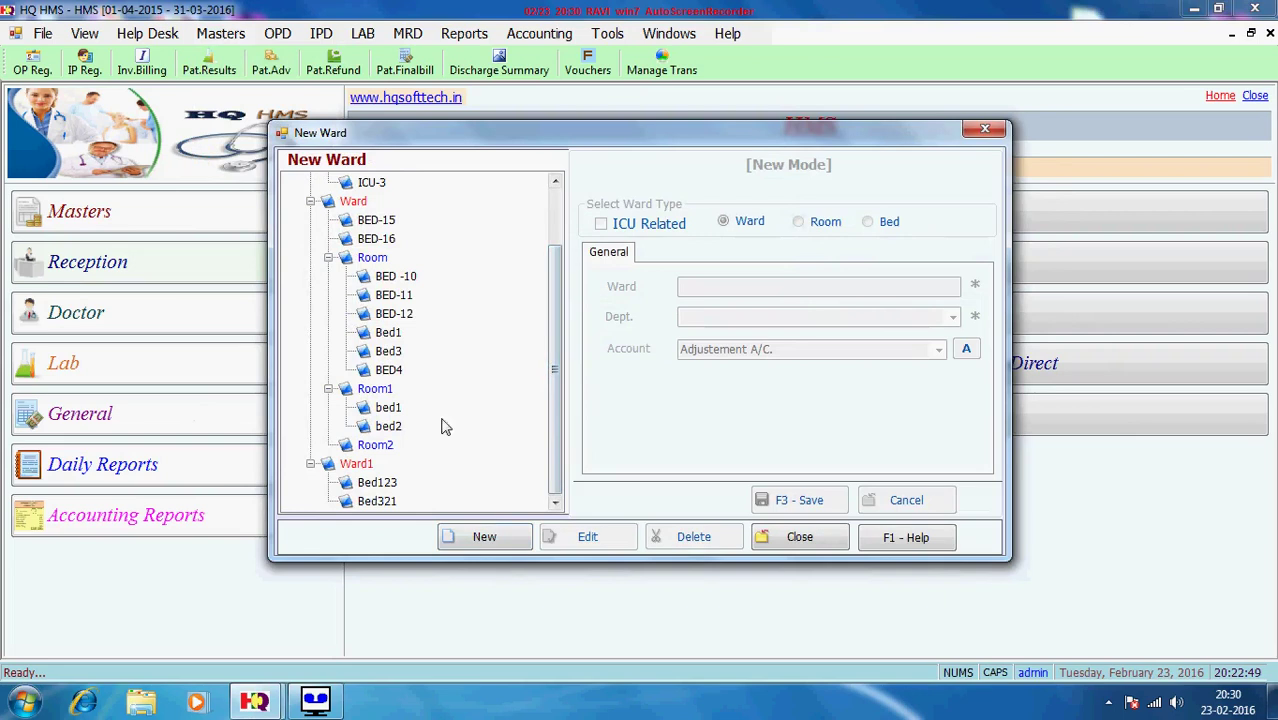
left_click(370, 184)
left_click(632, 538)
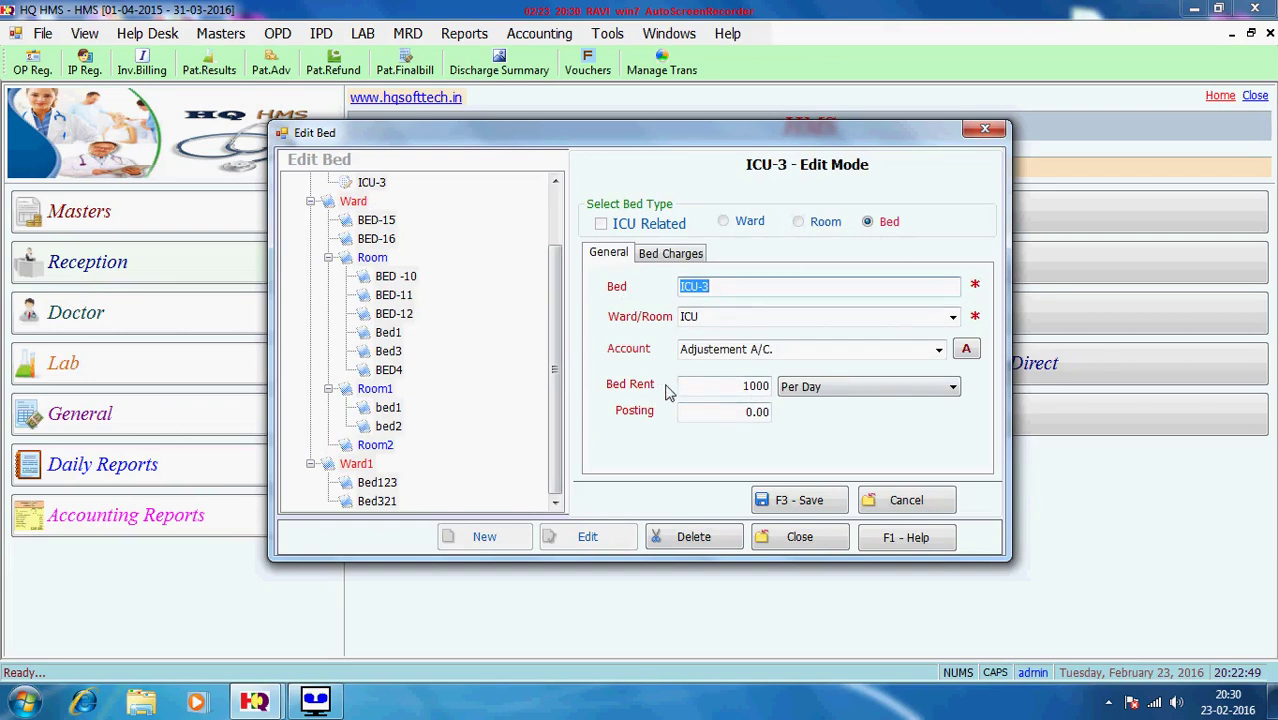
Review the bed rent, rent period choices and bed charges of ICU-3, and save the record
left_click(708, 386)
left_click(919, 392)
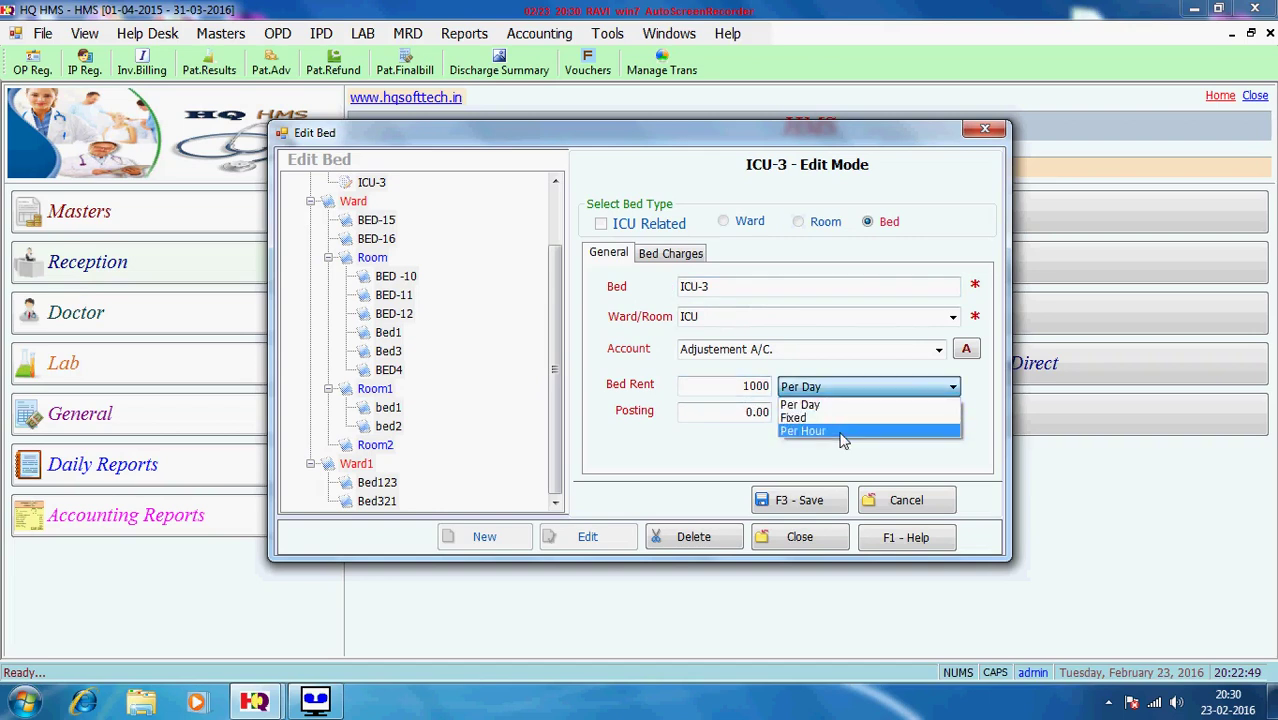
left_click(815, 459)
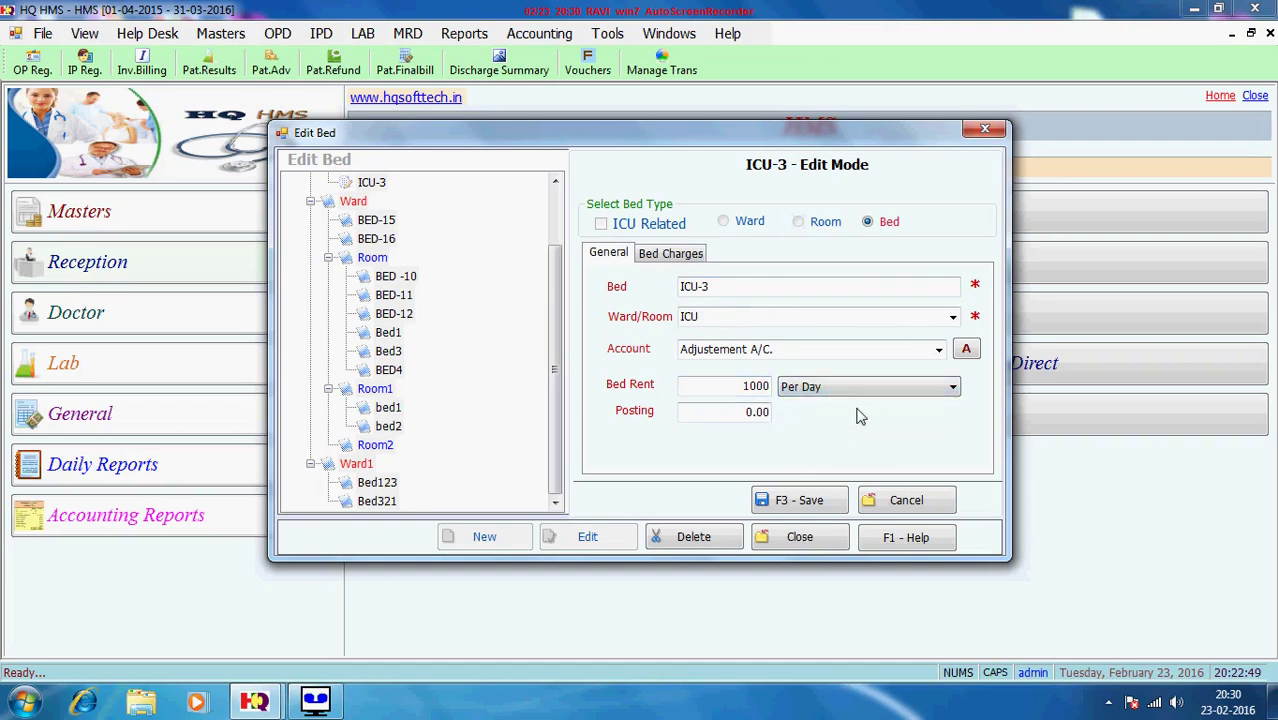
left_click(671, 256)
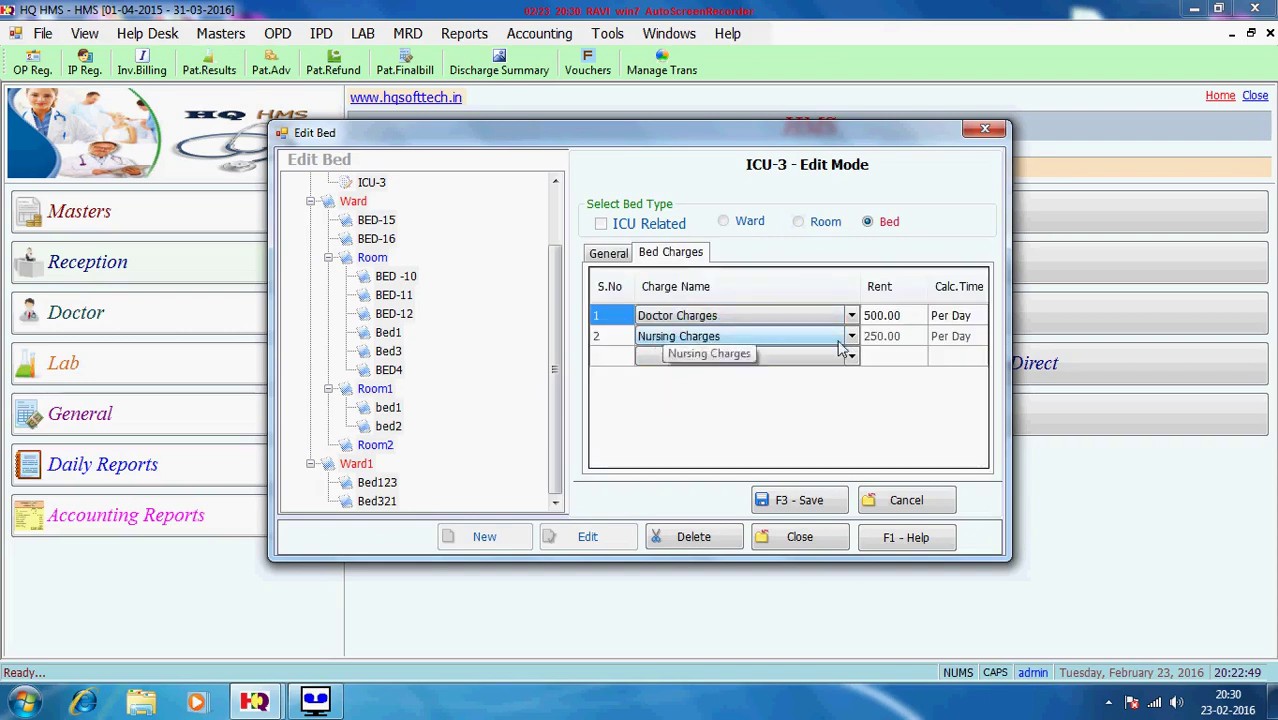
left_click(606, 254)
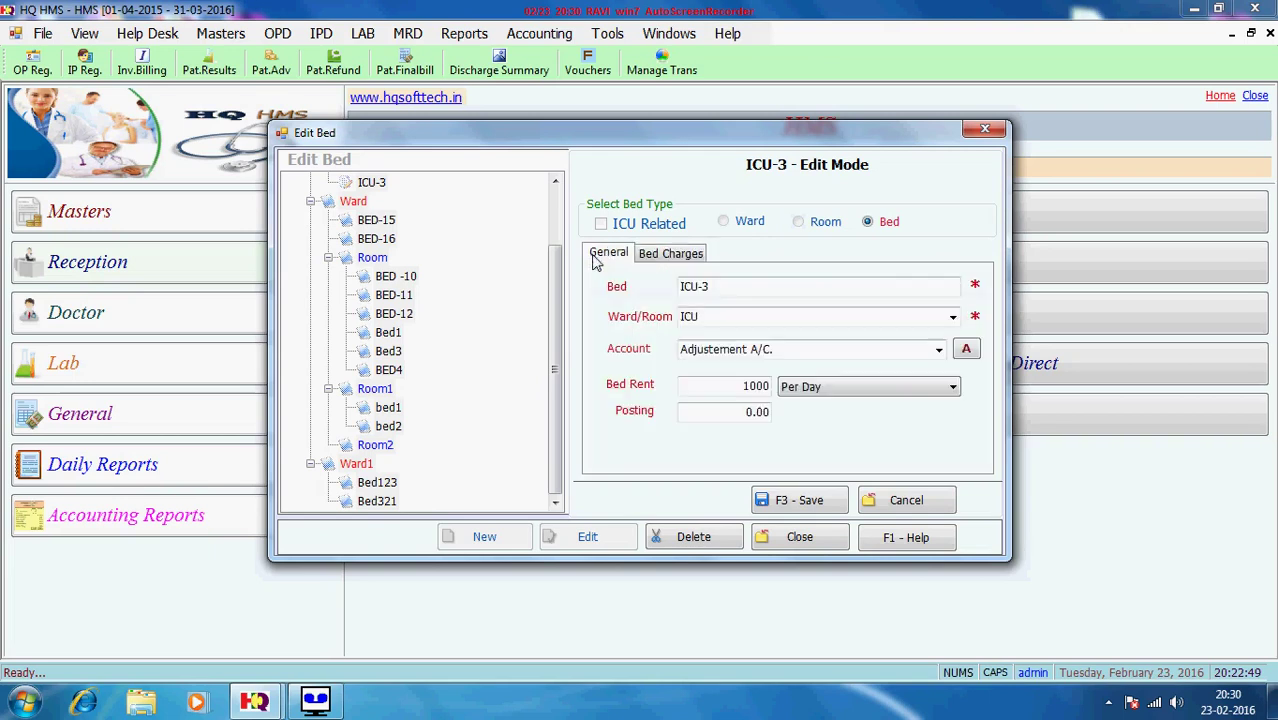
left_click(799, 500)
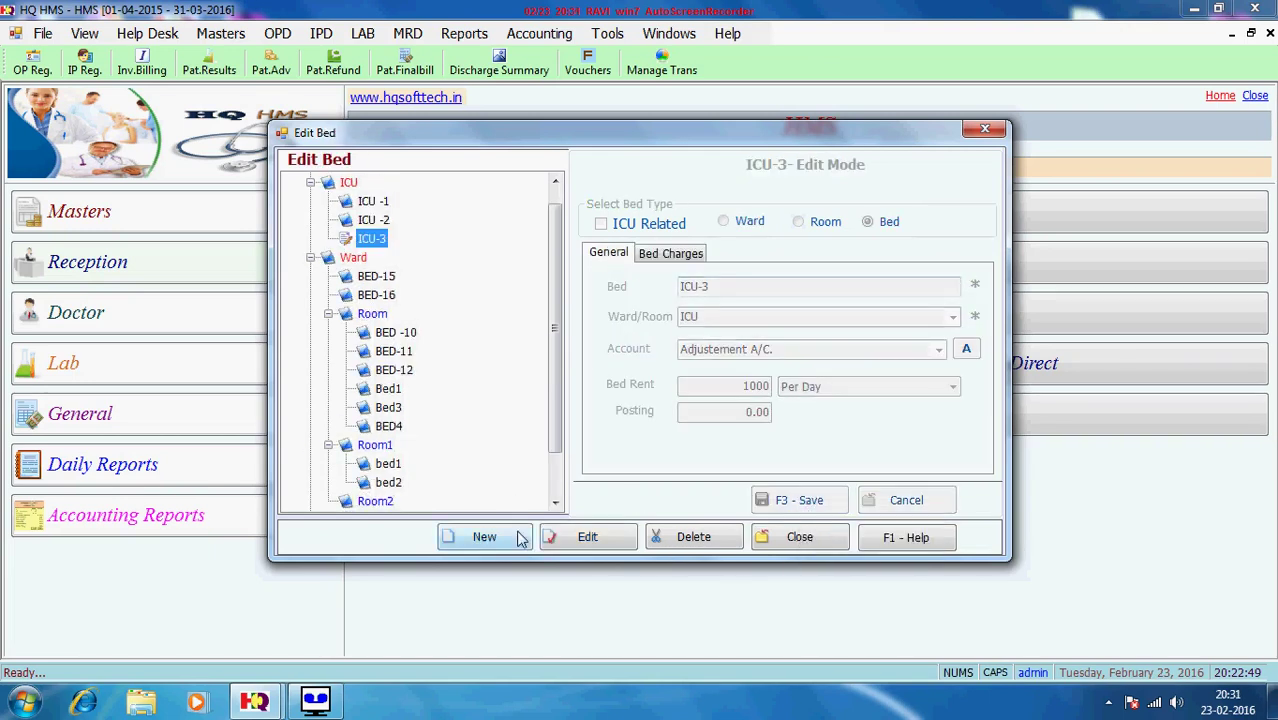
Look through the list of wards, rooms and beds and close the Beds master
left_click_drag(552, 310, 551, 414)
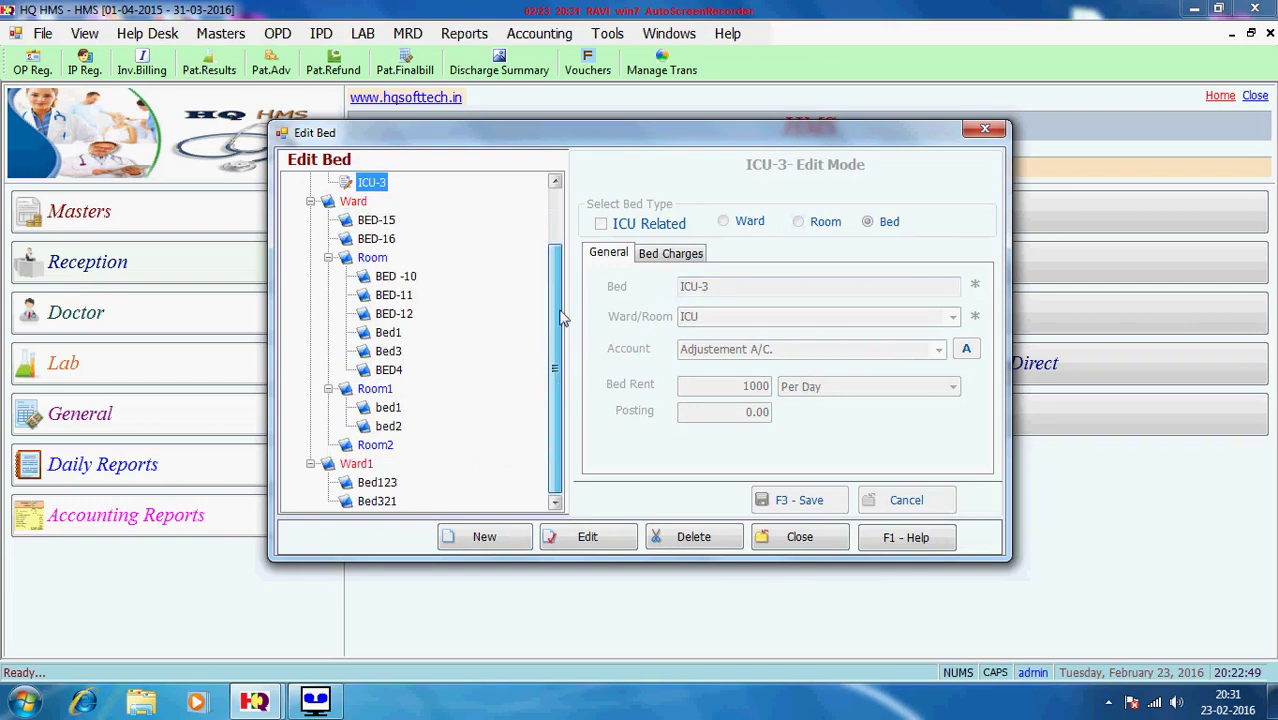
left_click_drag(562, 318, 770, 650)
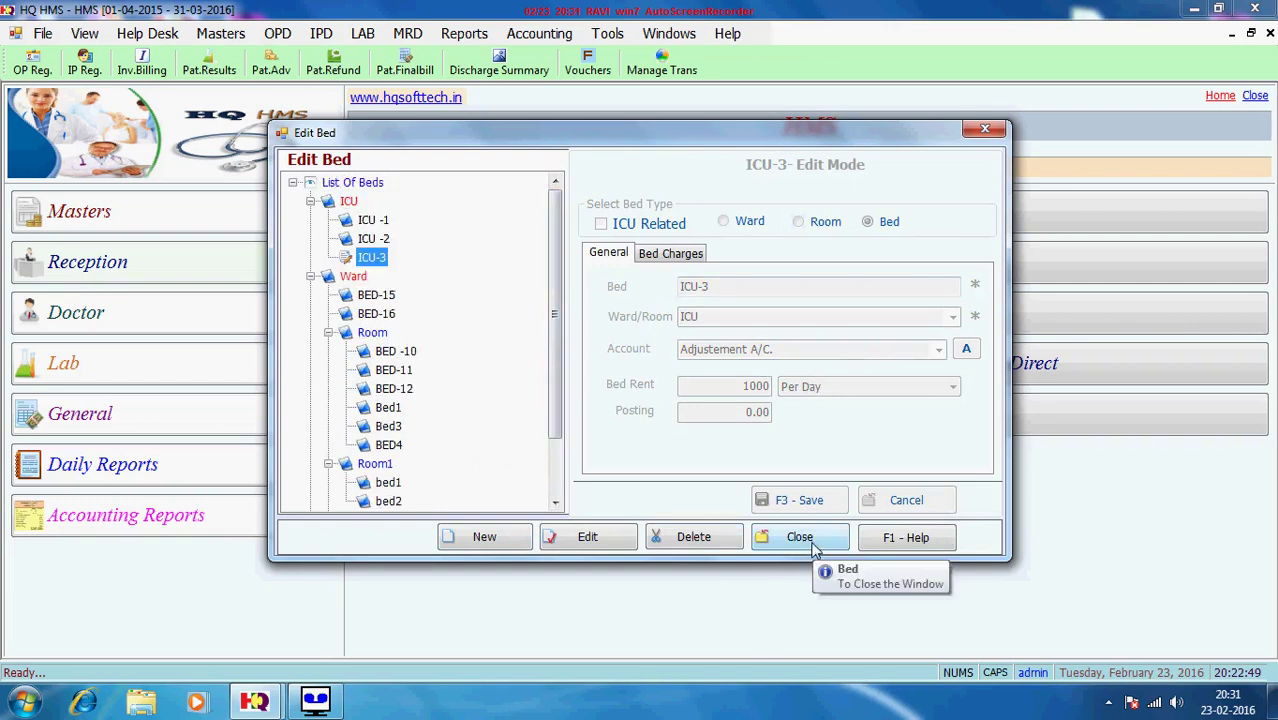
left_click(815, 548)
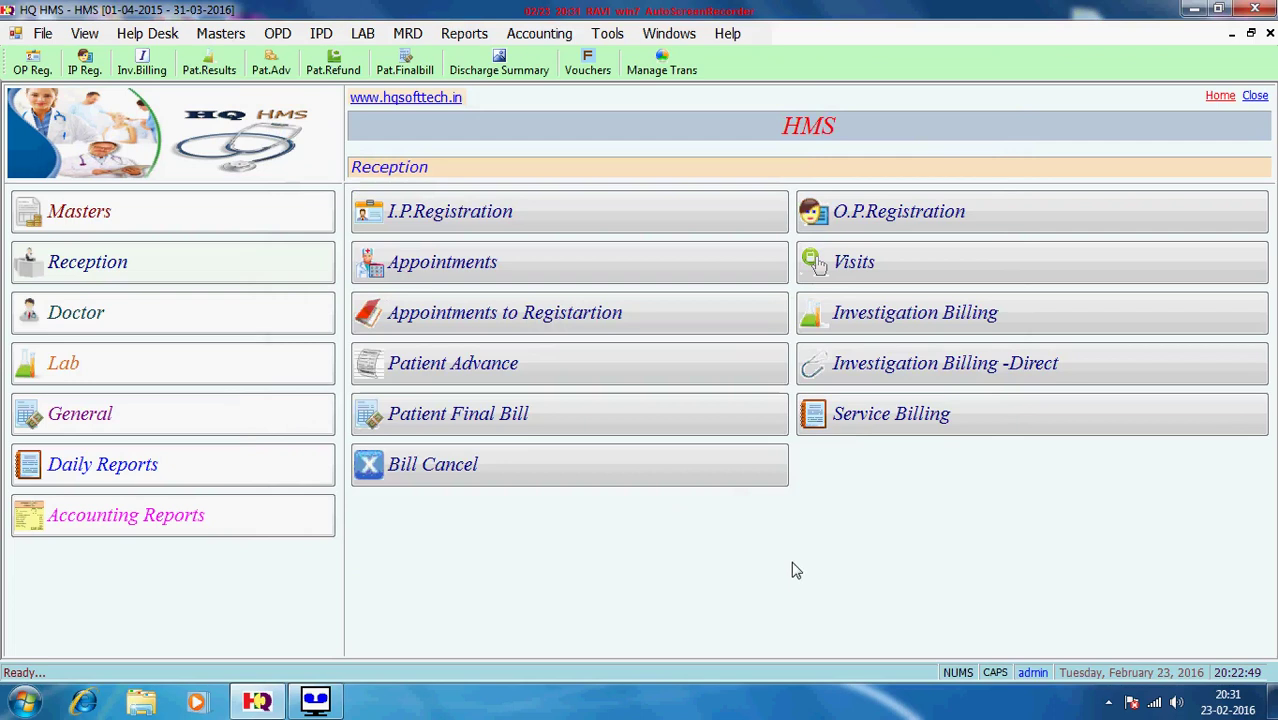
Open the Sponsorers master, view its entry form and close it
left_click(219, 34)
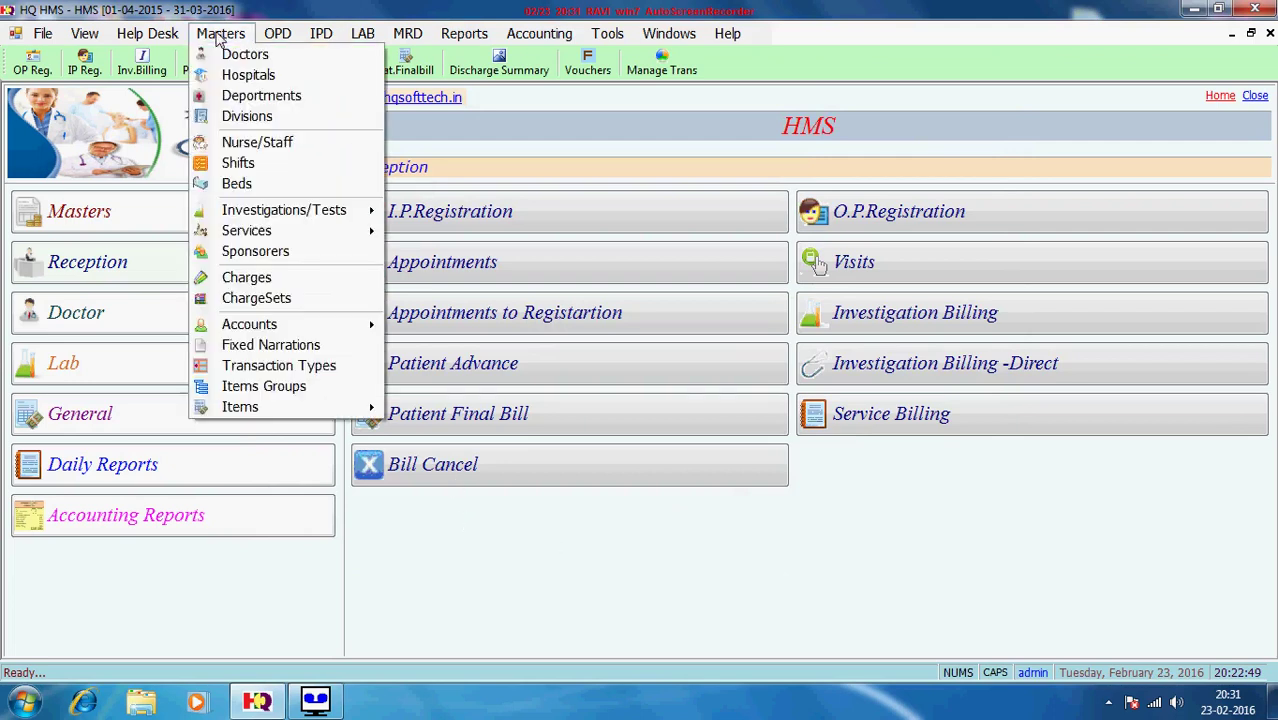
left_click(278, 254)
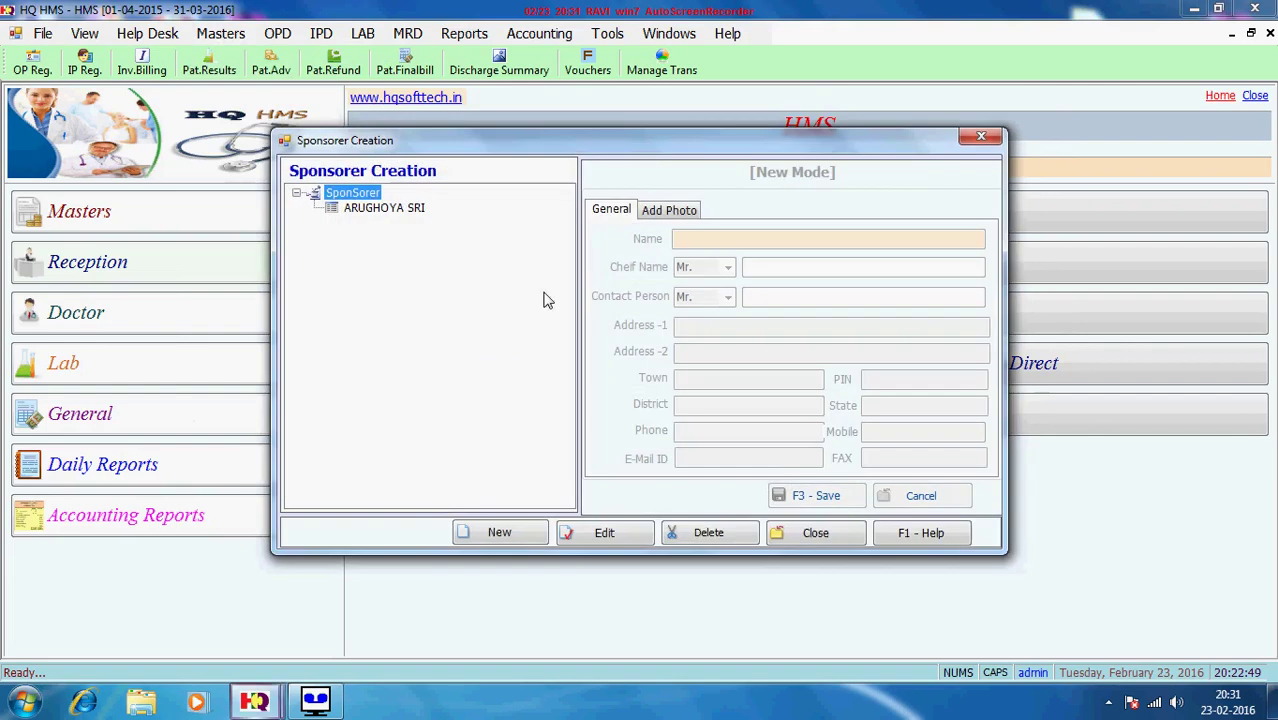
left_click(816, 534)
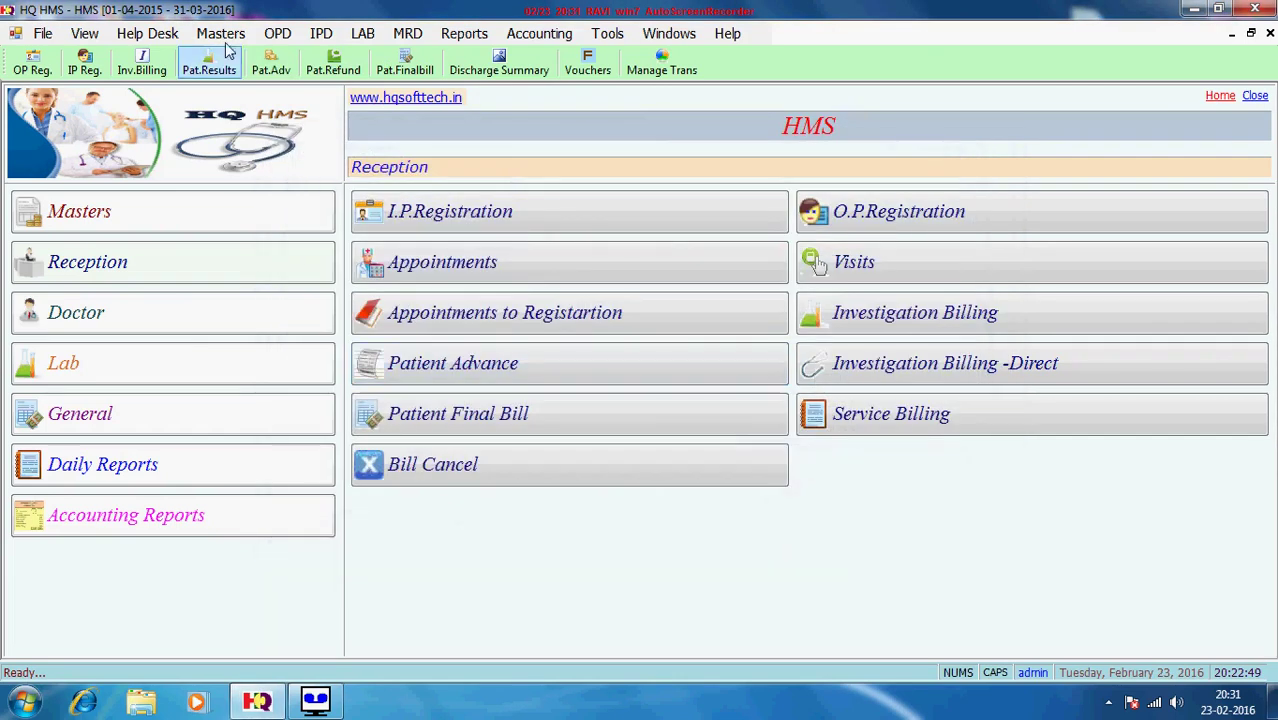
left_click(222, 34)
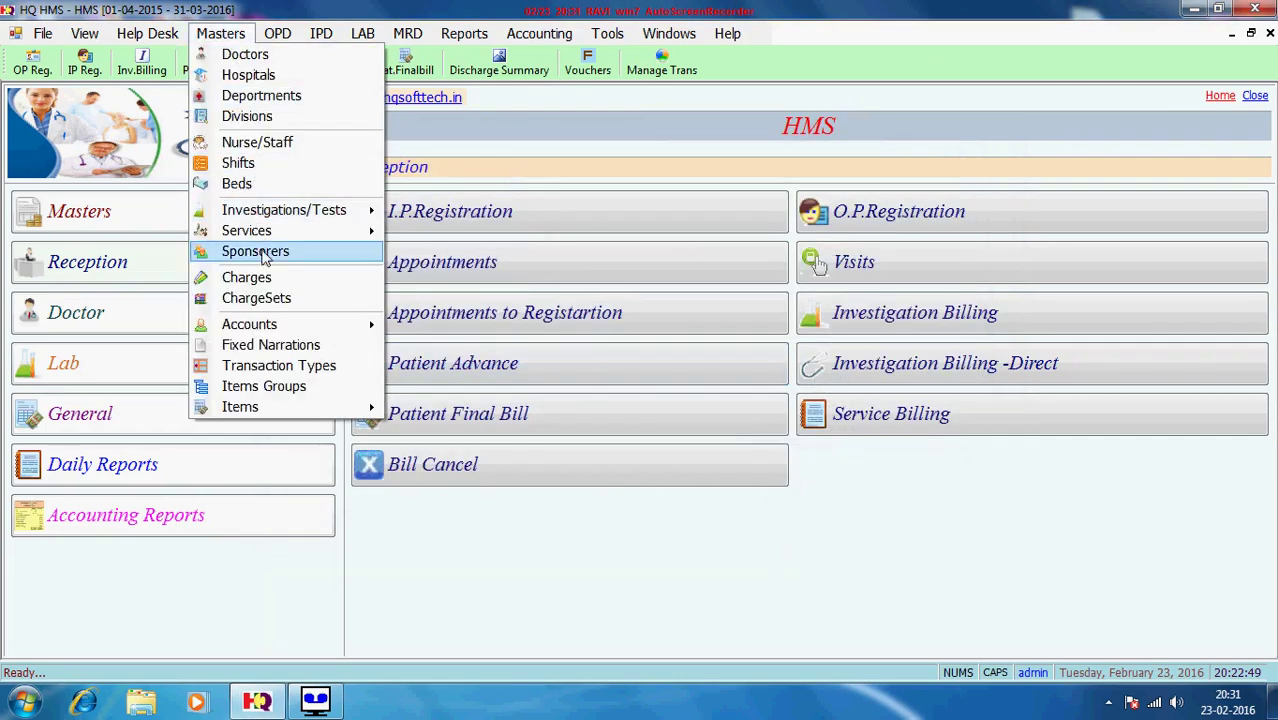
mouse_move(273, 234)
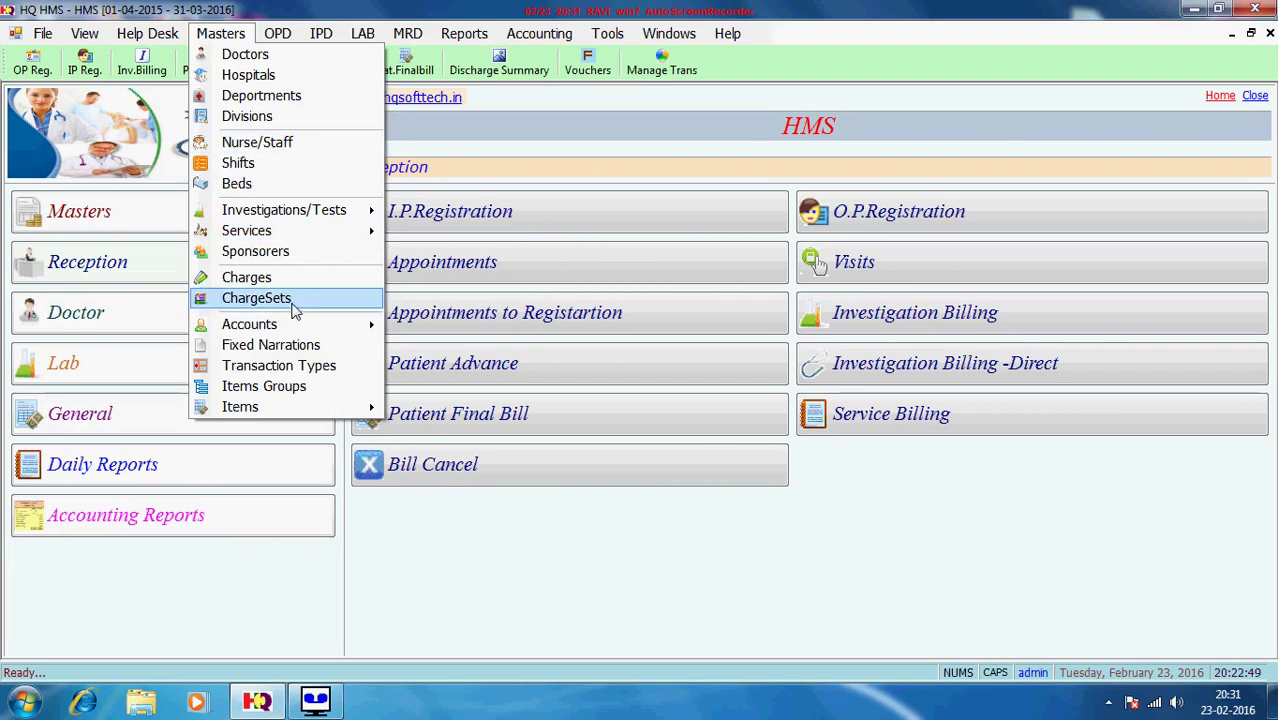
mouse_move(283, 406)
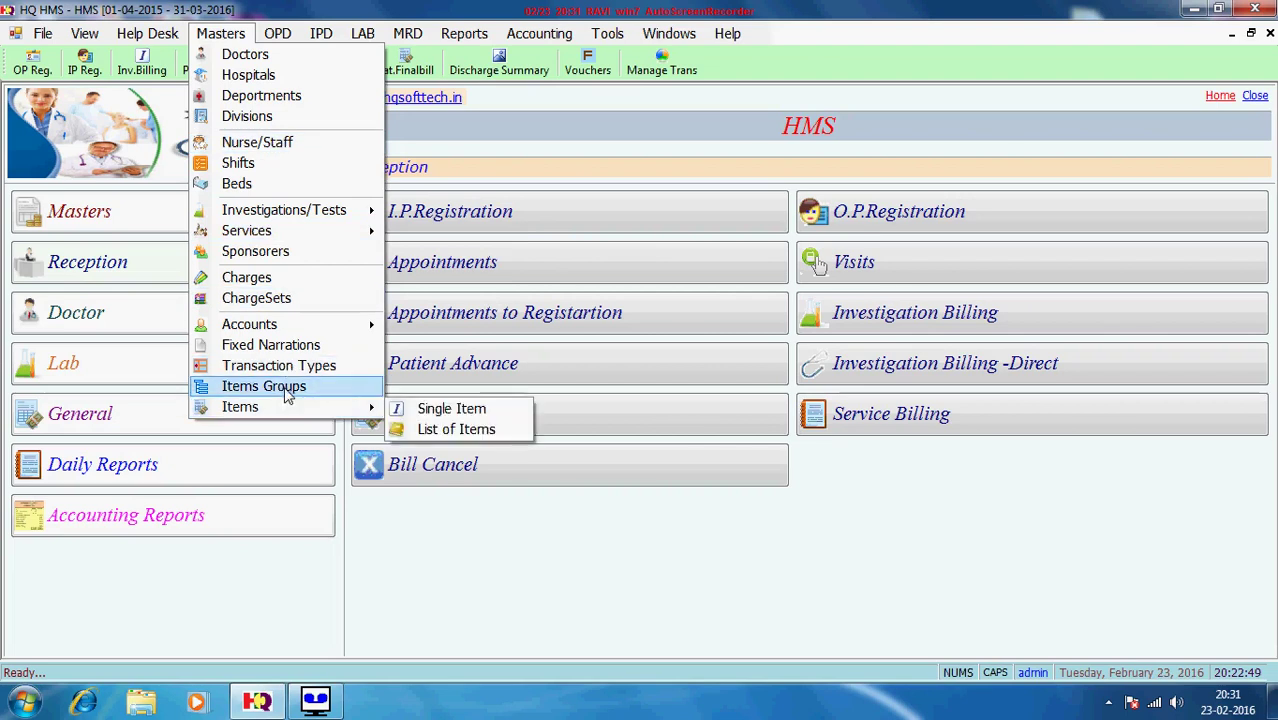
mouse_move(285, 326)
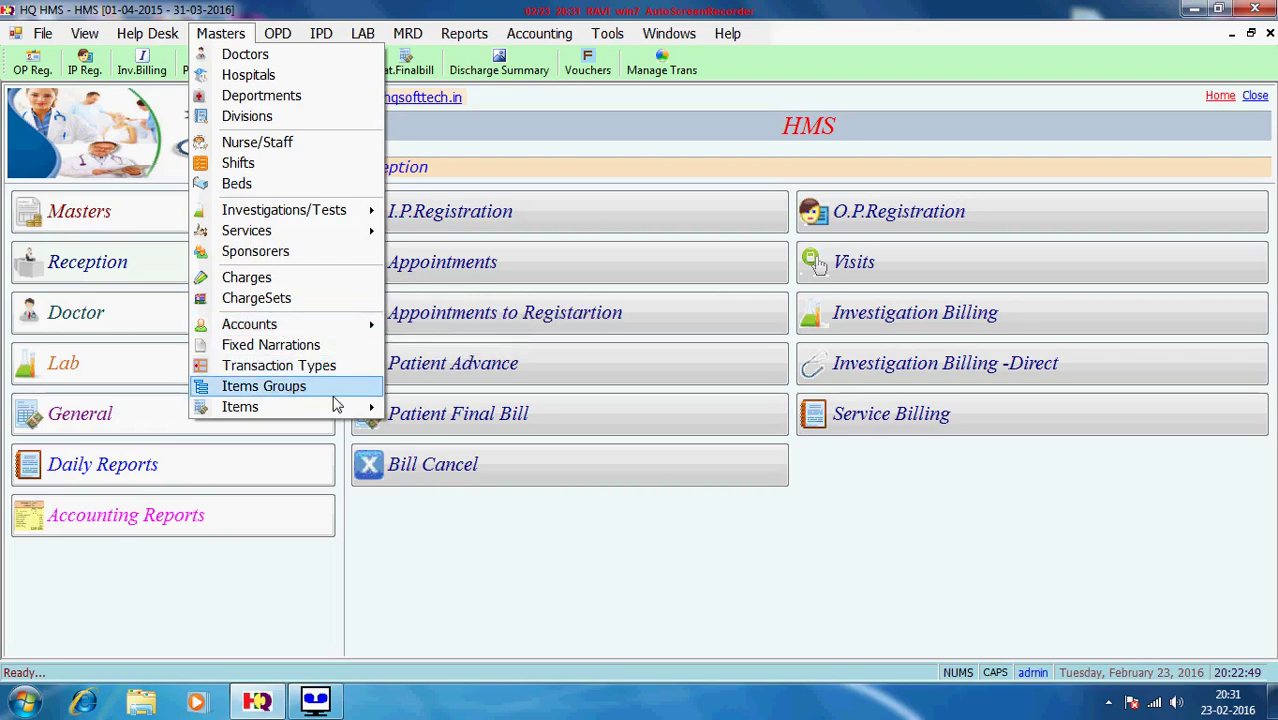
left_click(271, 344)
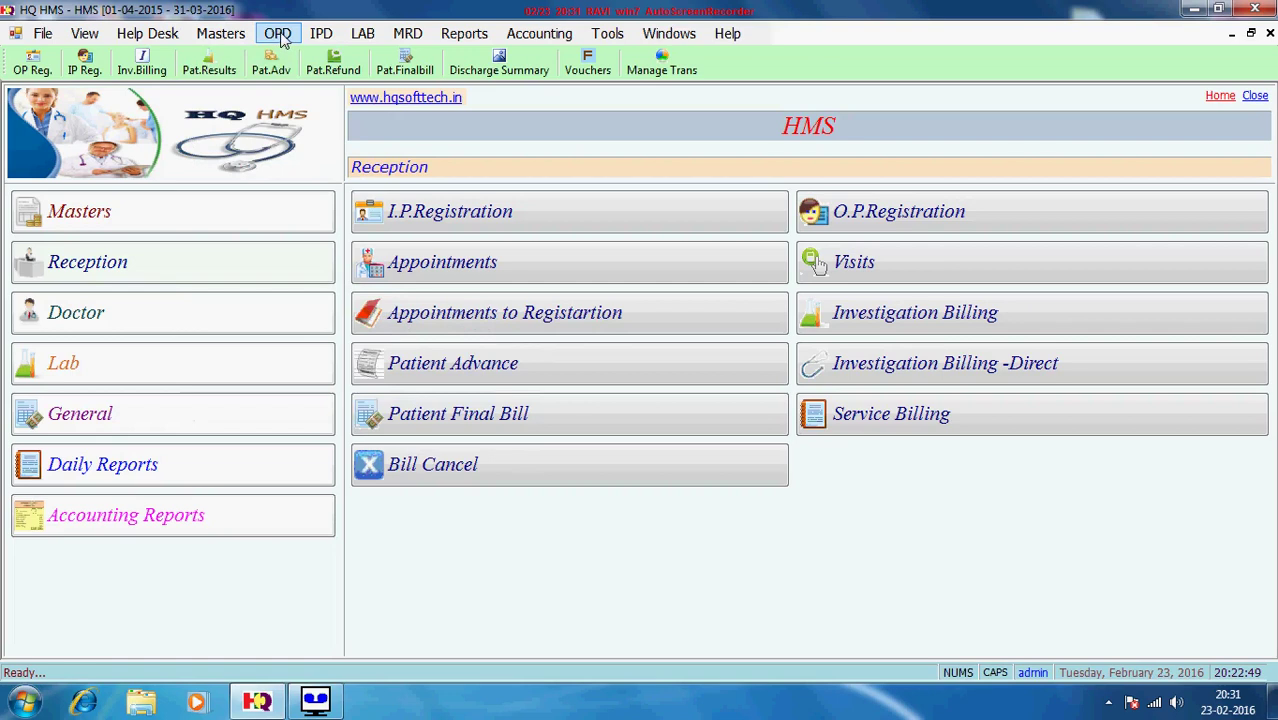
Open a new appointment, set its type to New Patient and look through the referring doctors
left_click(281, 36)
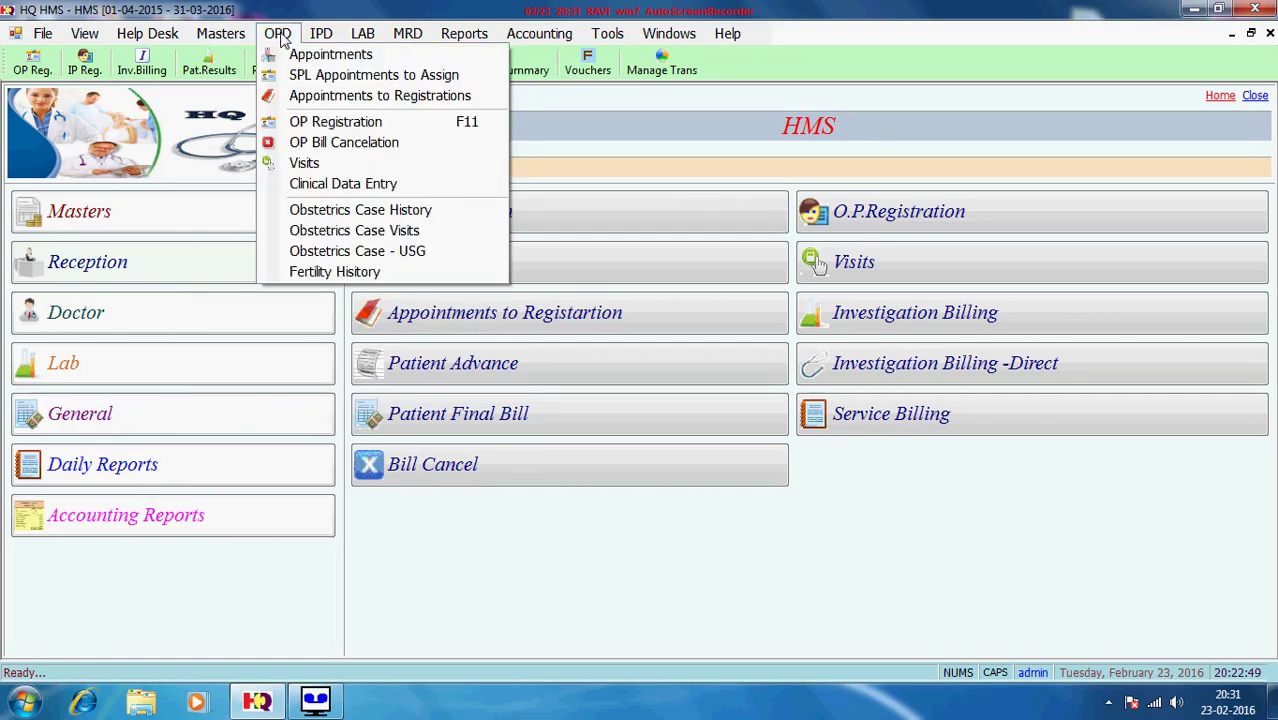
left_click(352, 58)
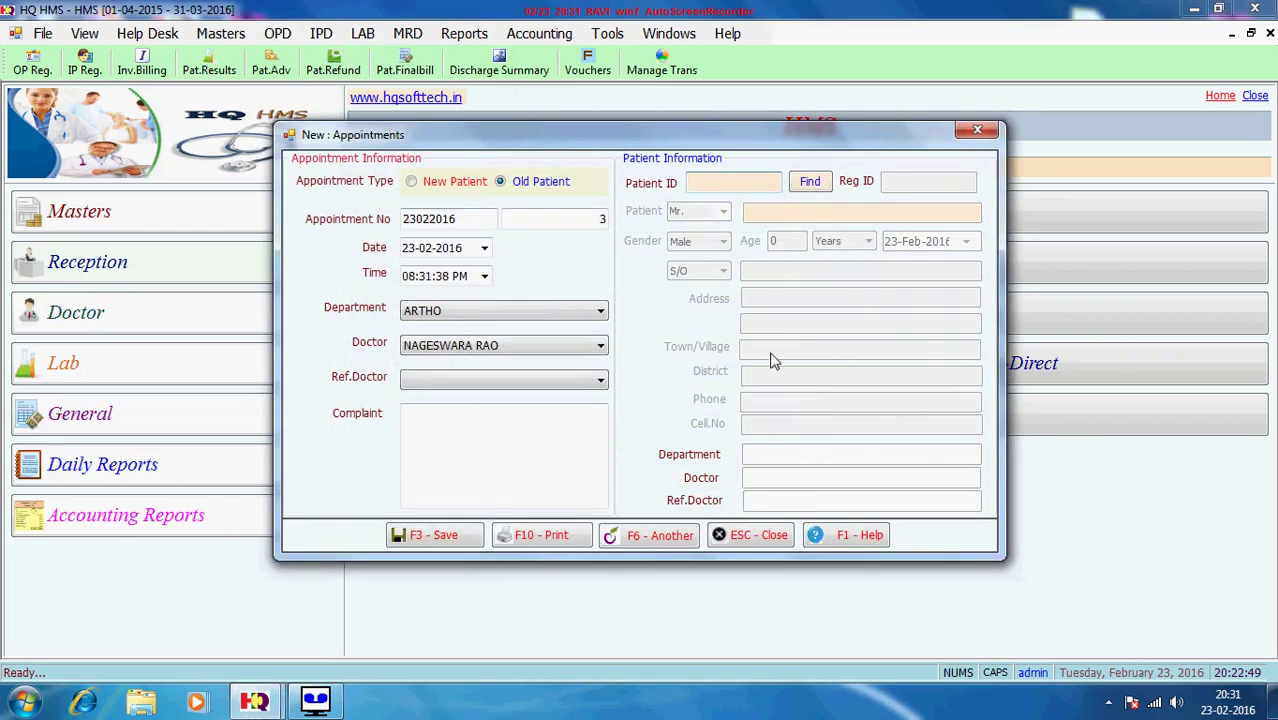
left_click(421, 190)
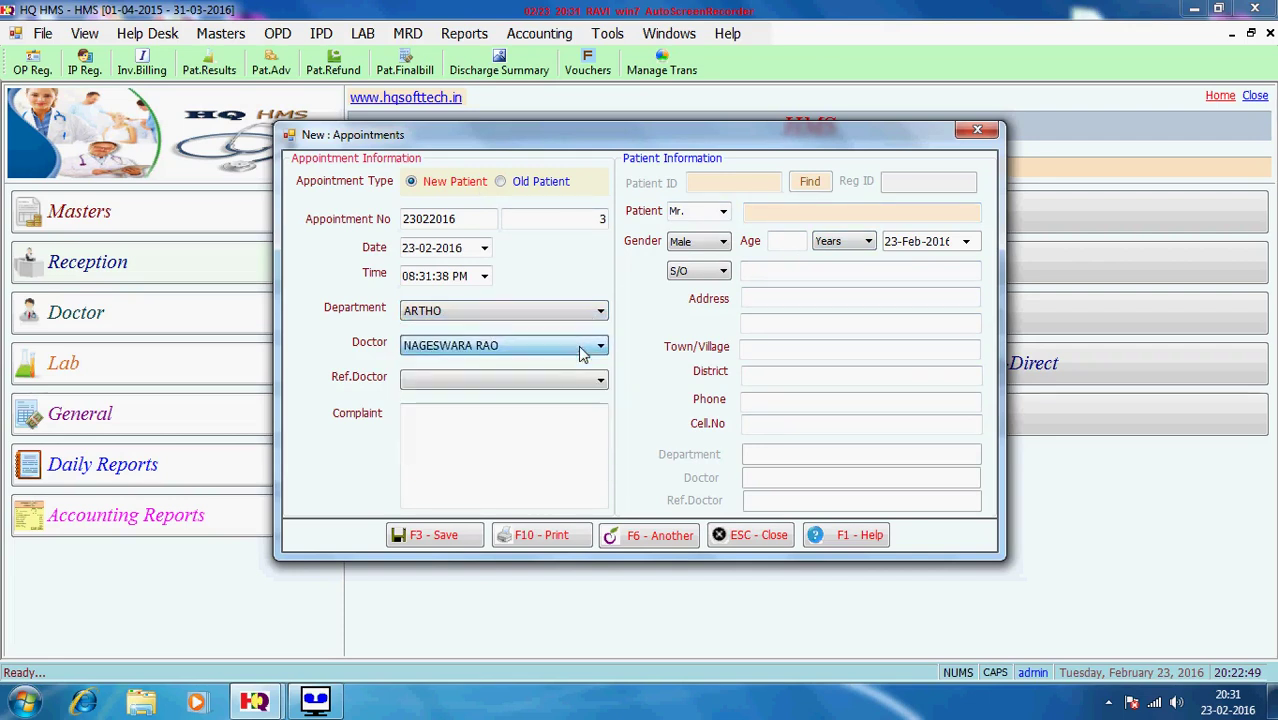
left_click(580, 378)
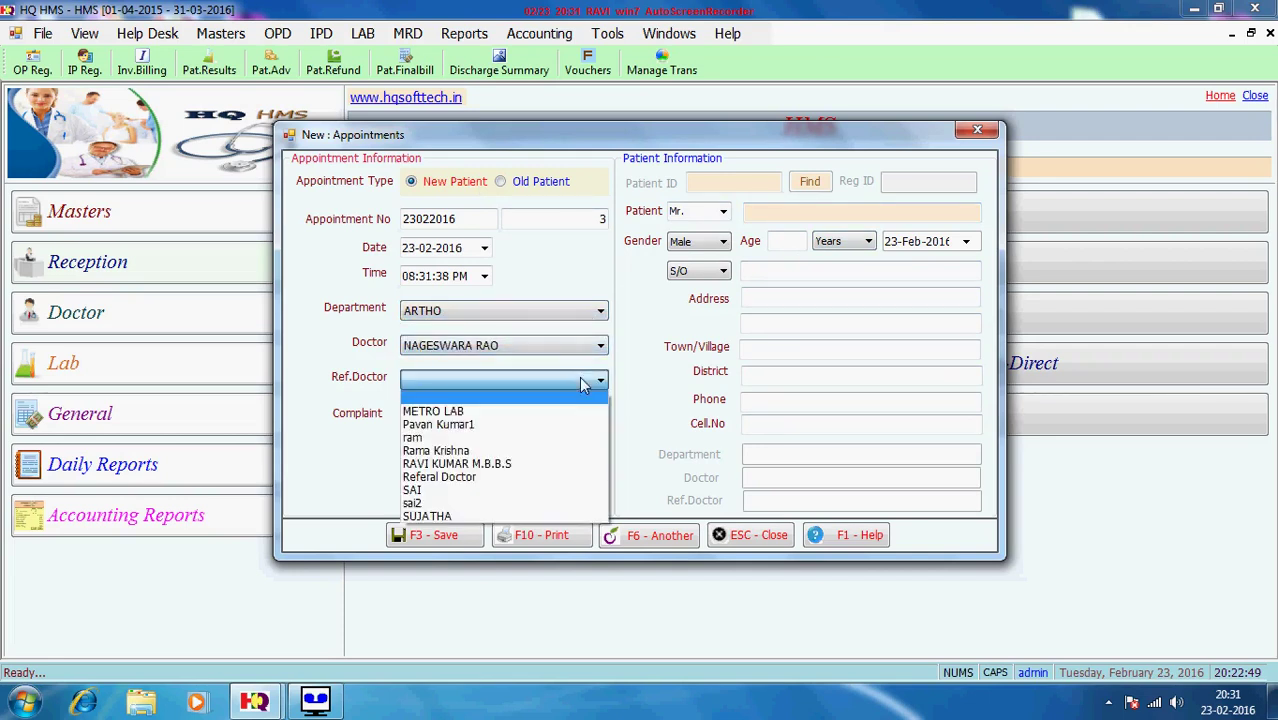
left_click(579, 380)
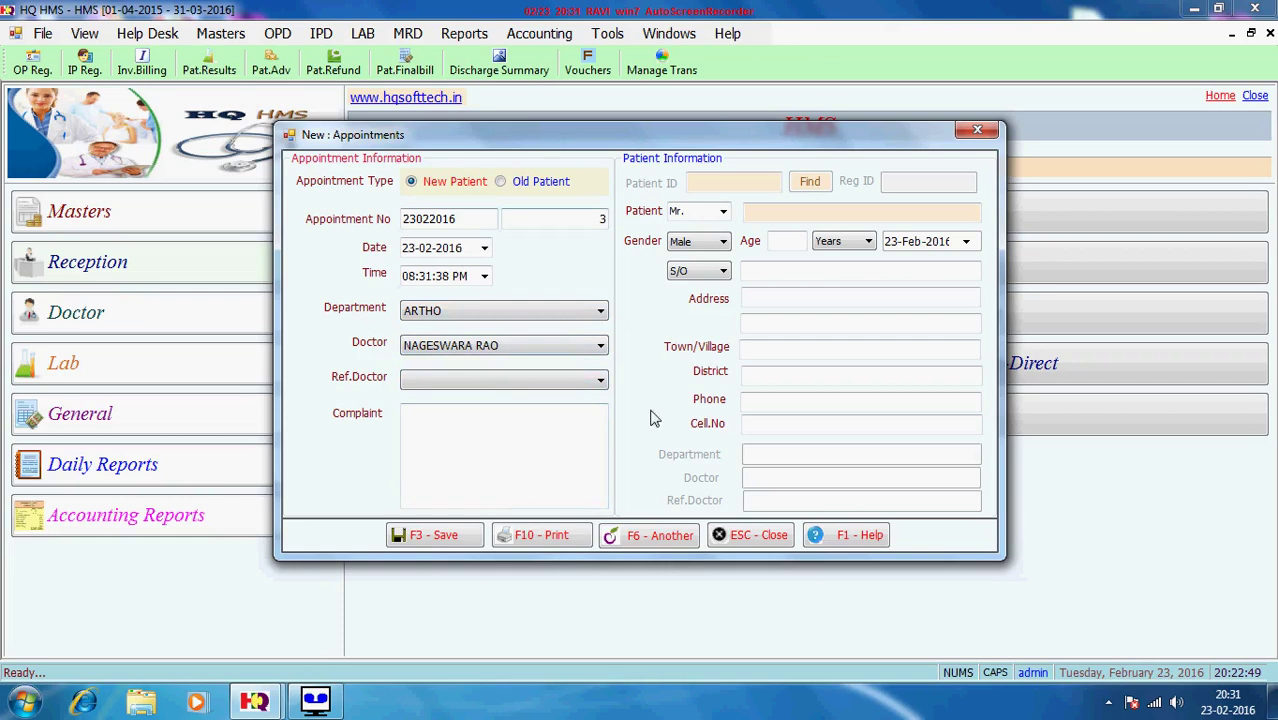
Set the appointment type to Old Patient, load the patient's details with the patient ID and save the appointment
left_click(500, 181)
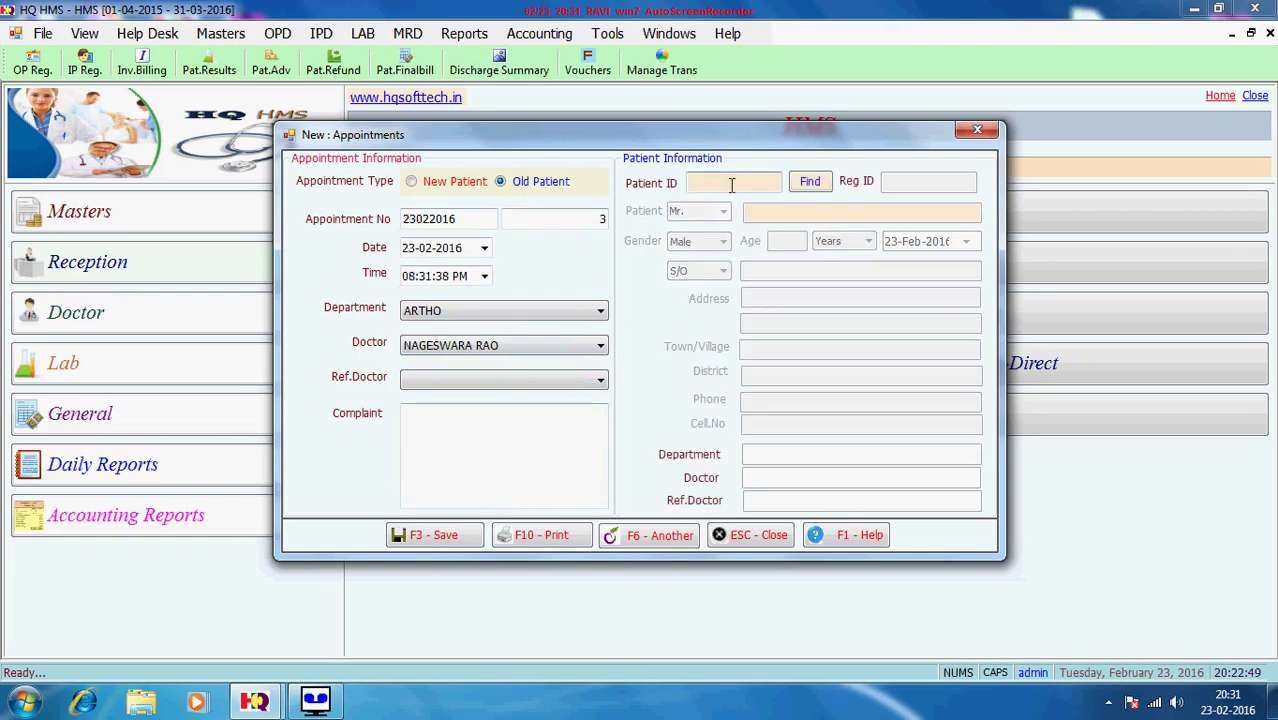
type("76")
key("Return")
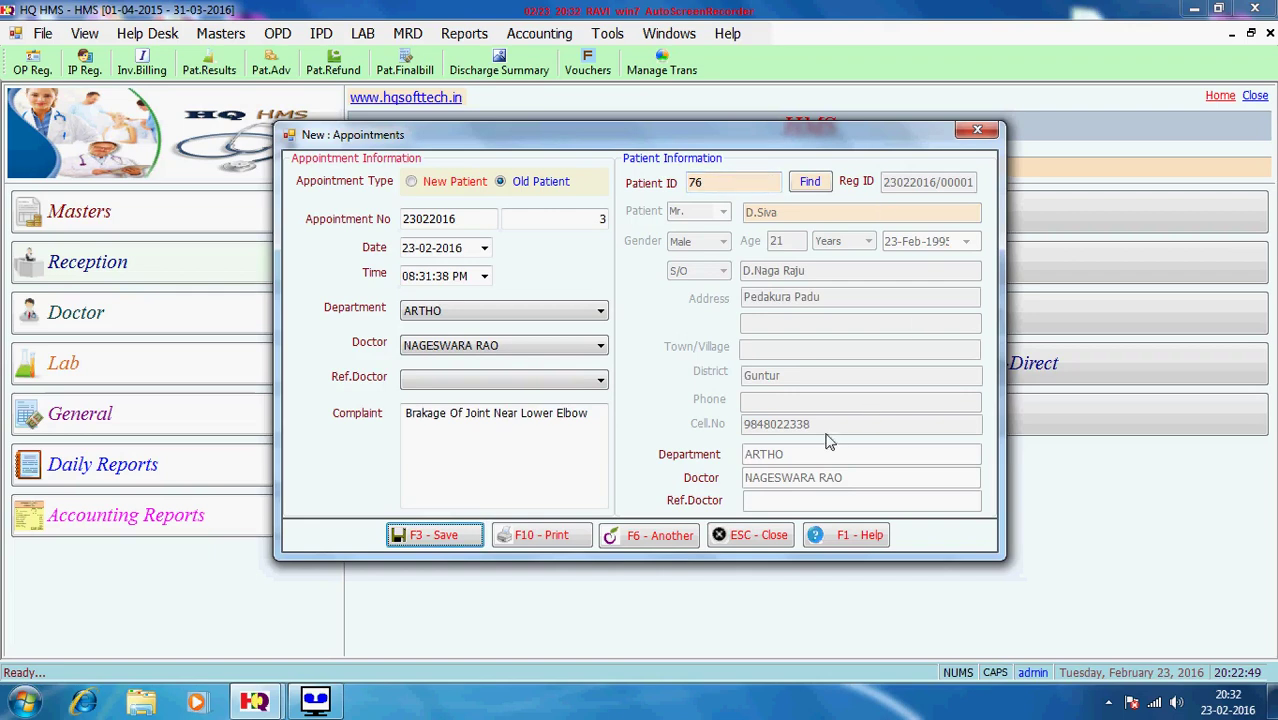
left_click(437, 541)
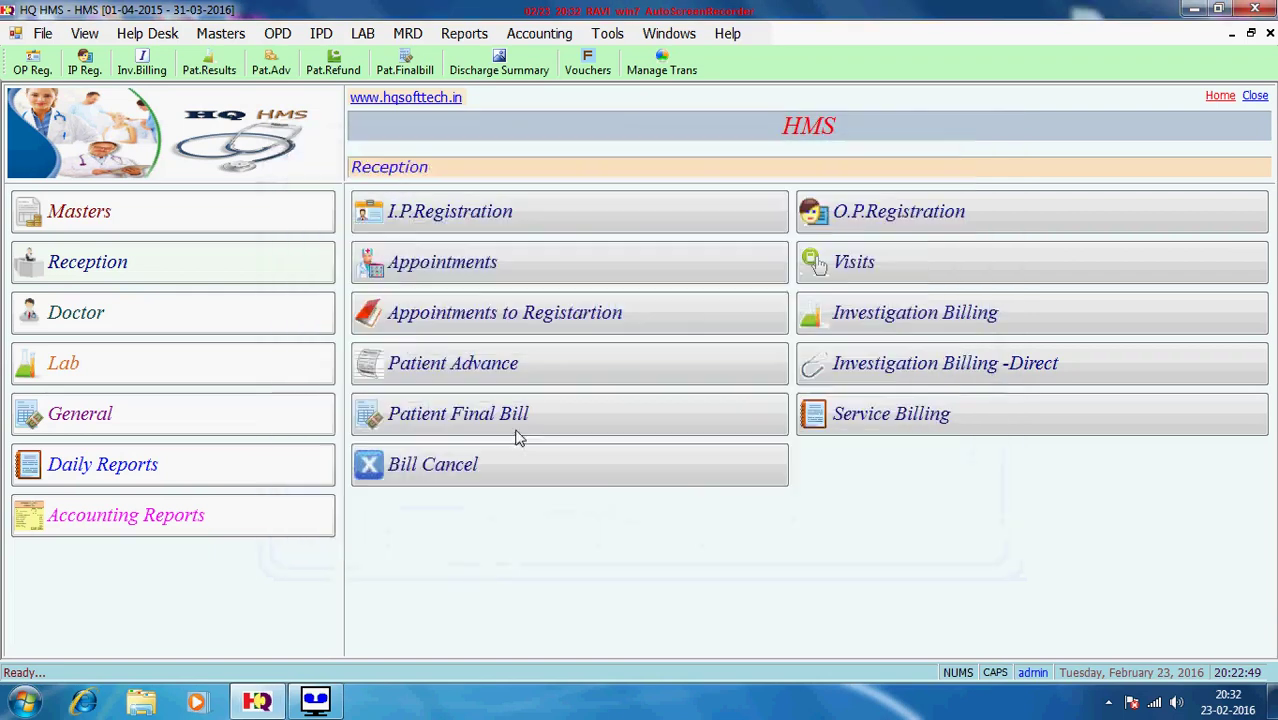
Open the list of appointments awaiting registration and filter it by new patients, and by old patients
left_click(288, 36)
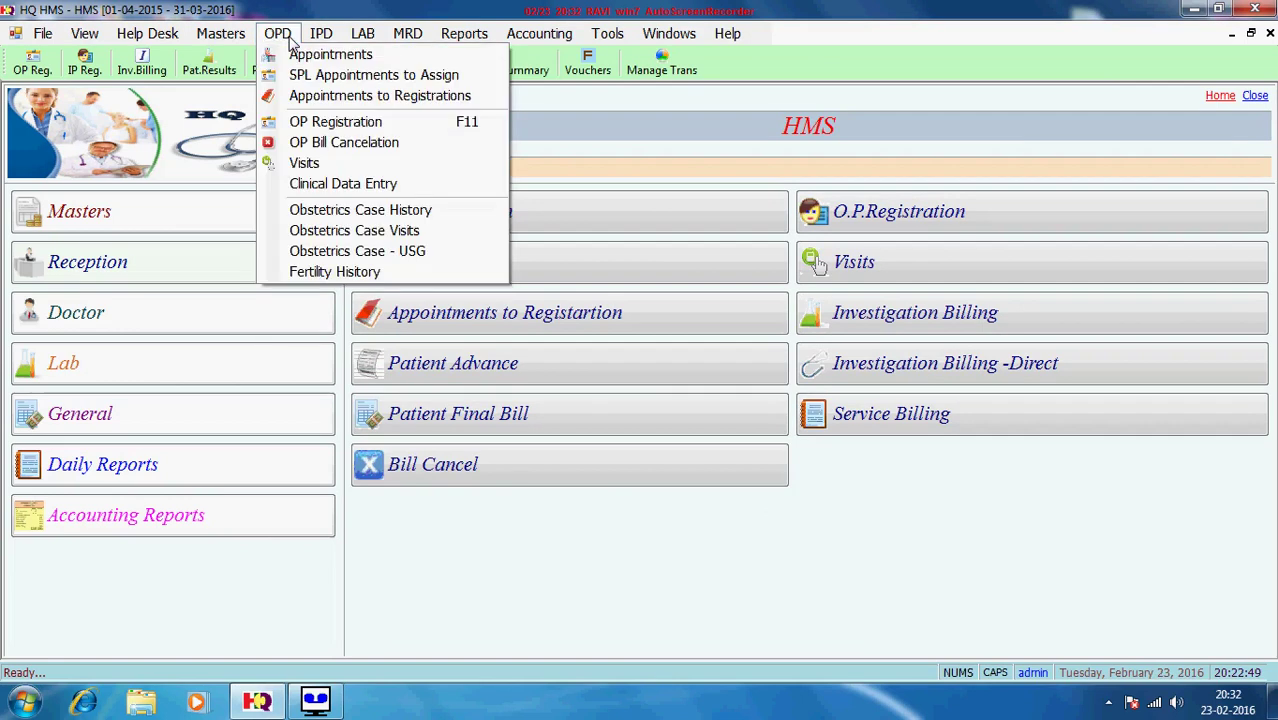
left_click(325, 97)
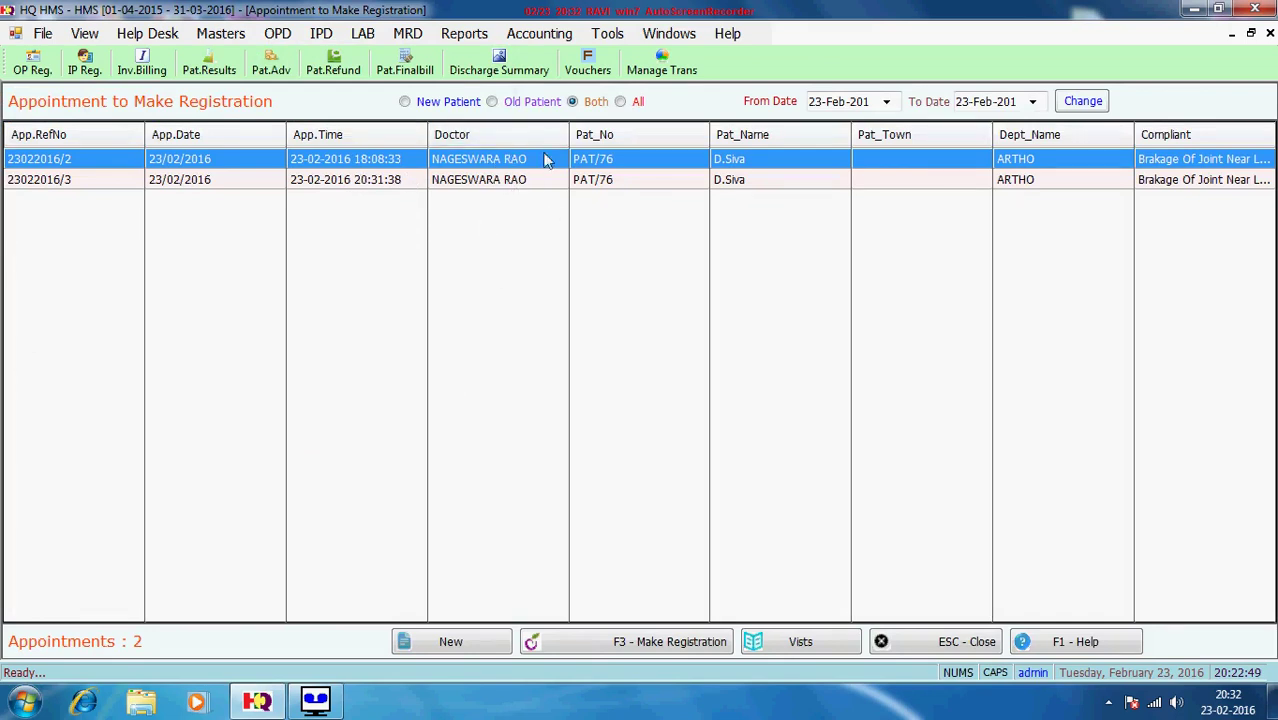
left_click(405, 102)
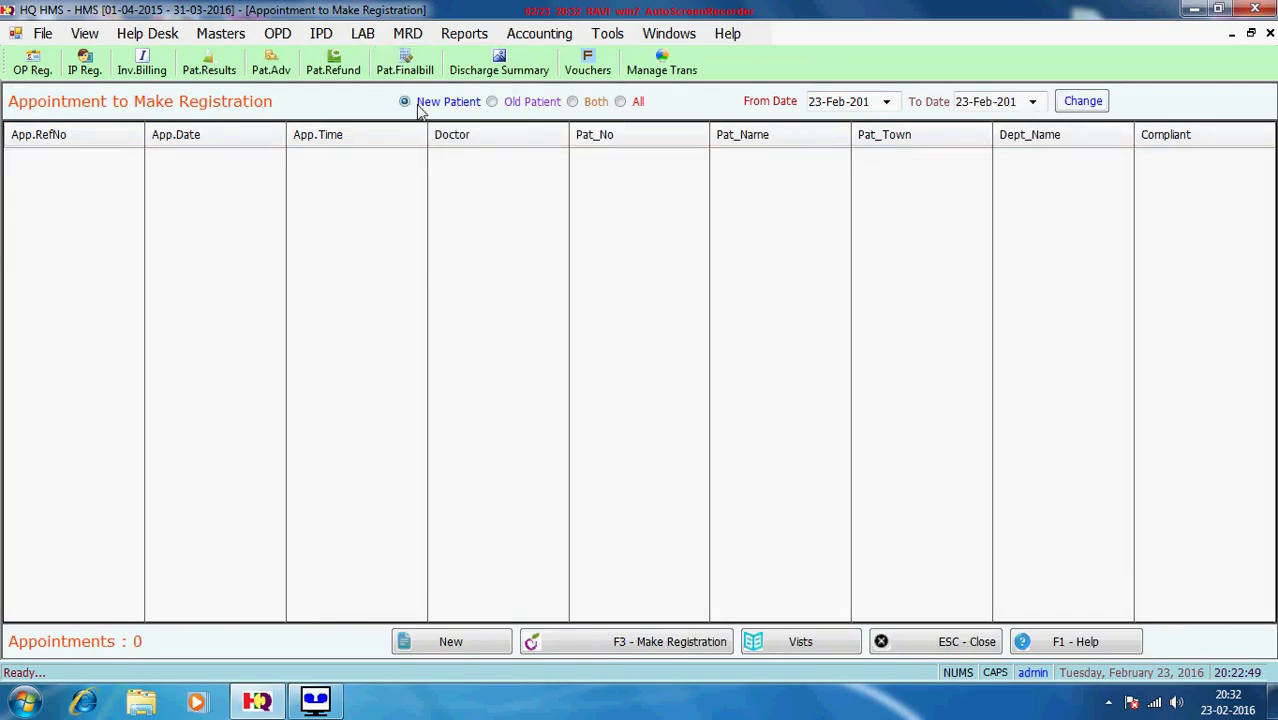
left_click(491, 104)
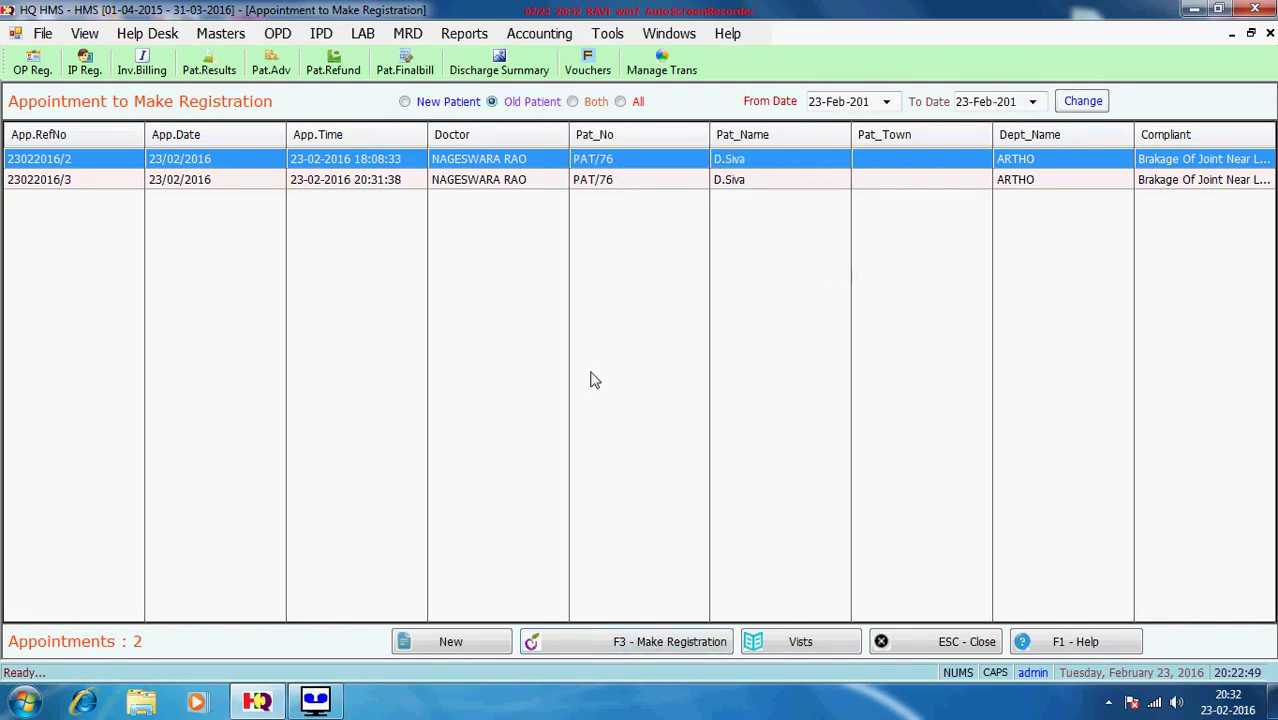
View the OP renewal registration for the first listed appointment, and close it and the appointment list without saving
left_click(645, 642)
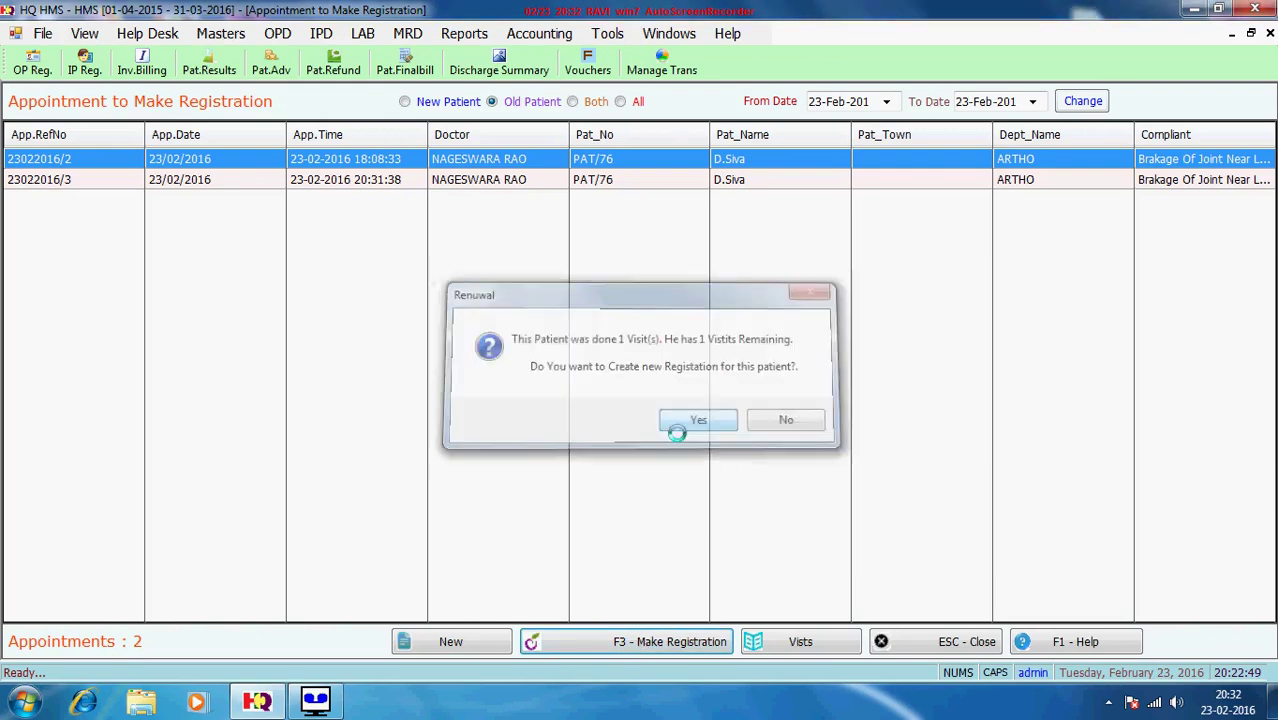
left_click(678, 420)
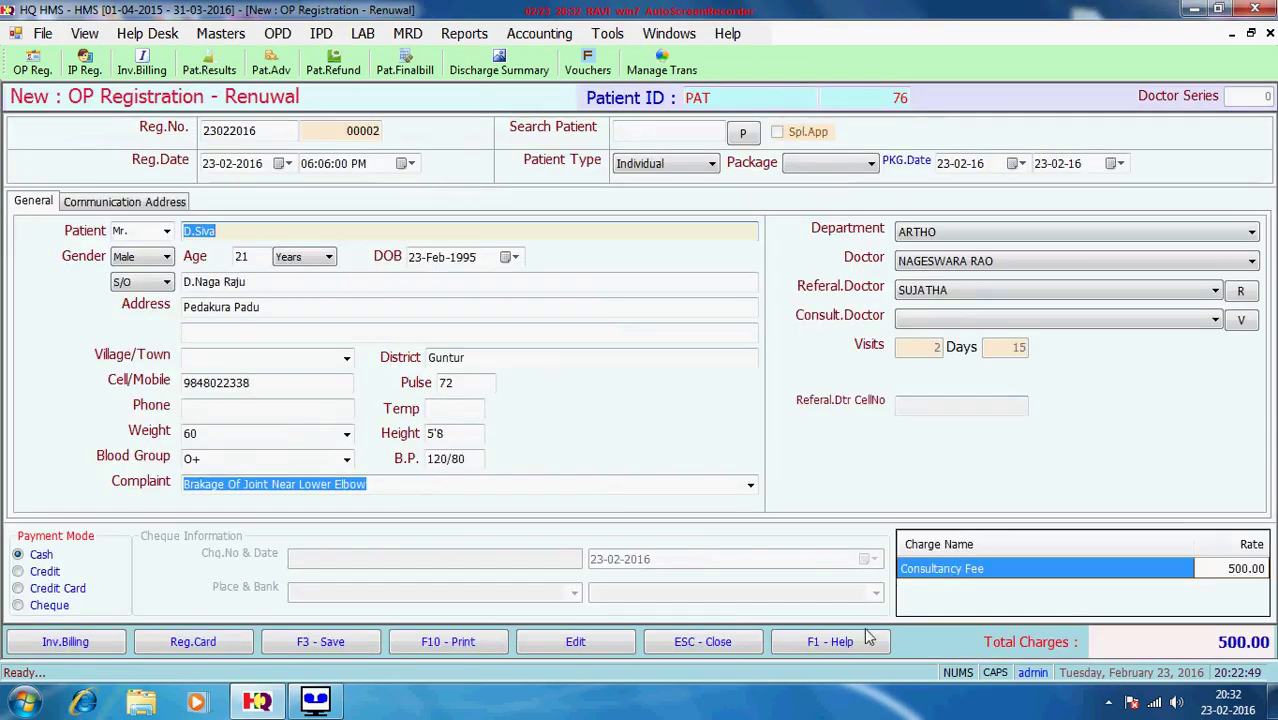
left_click(697, 645)
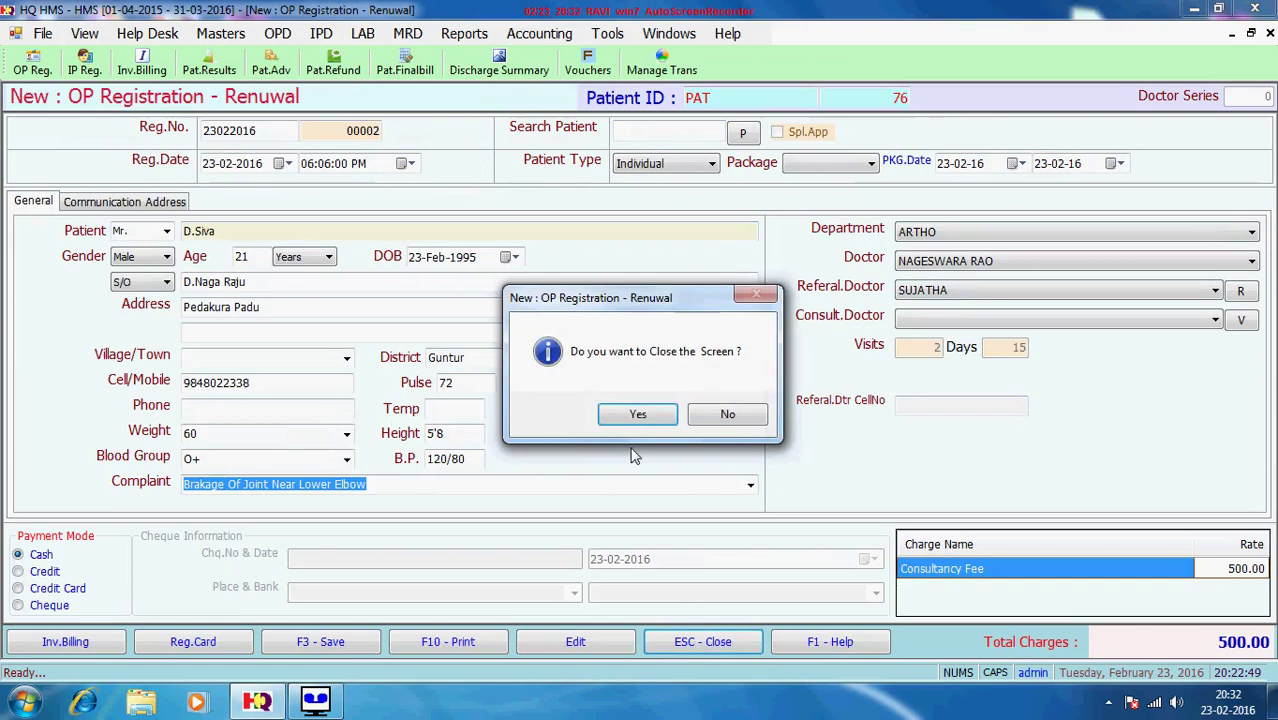
left_click(640, 415)
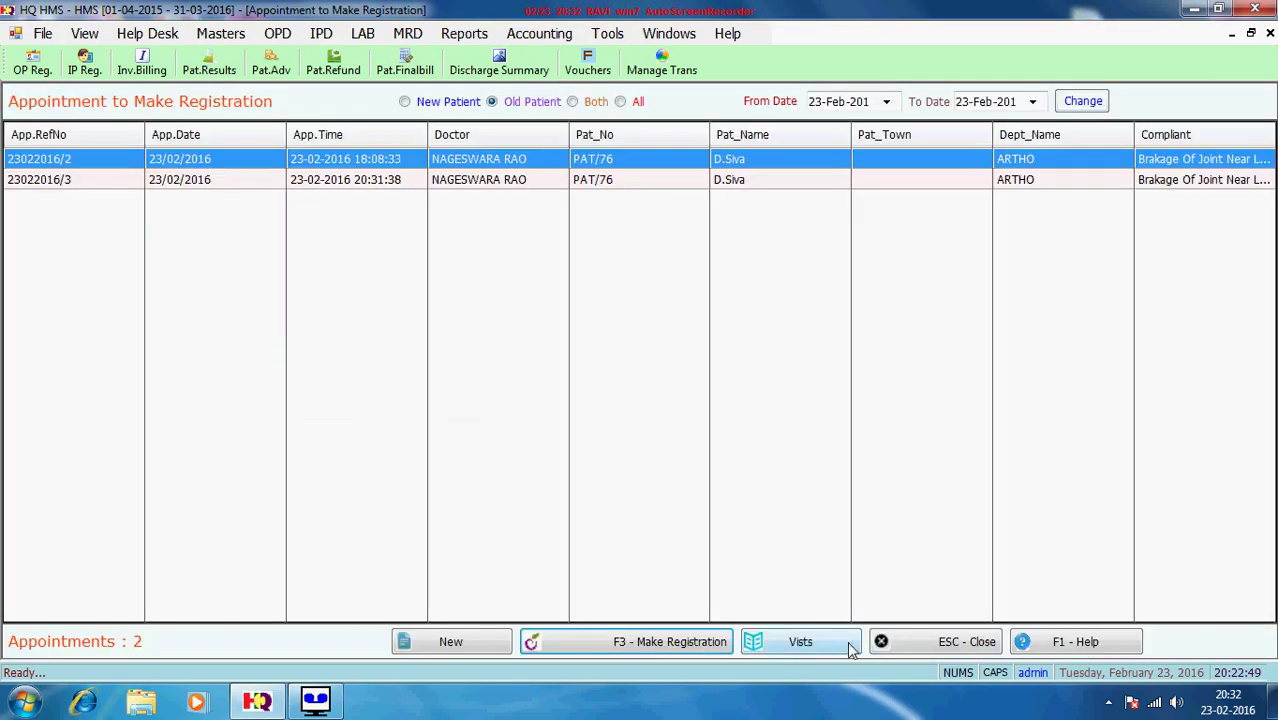
left_click(968, 643)
left_click(638, 420)
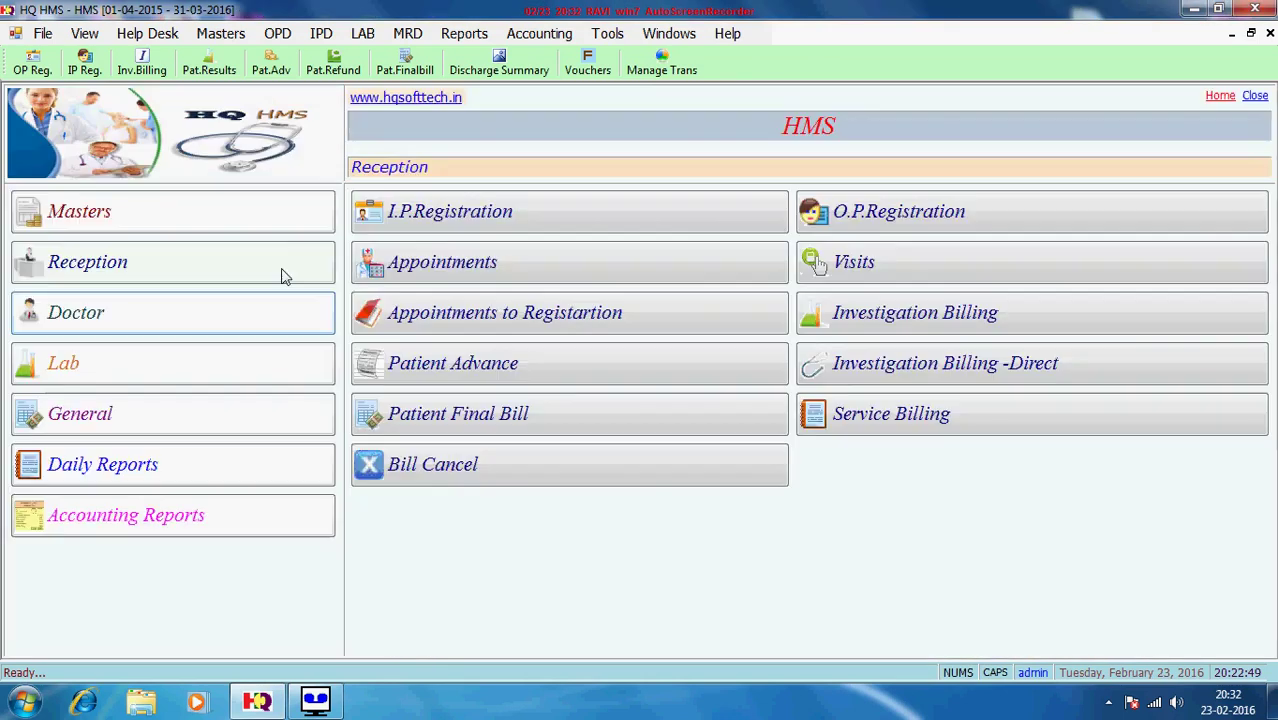
Open a new OP Registration, look through its doctor, referral doctor and consulting doctor choices, and close the form
left_click(277, 33)
left_click(363, 121)
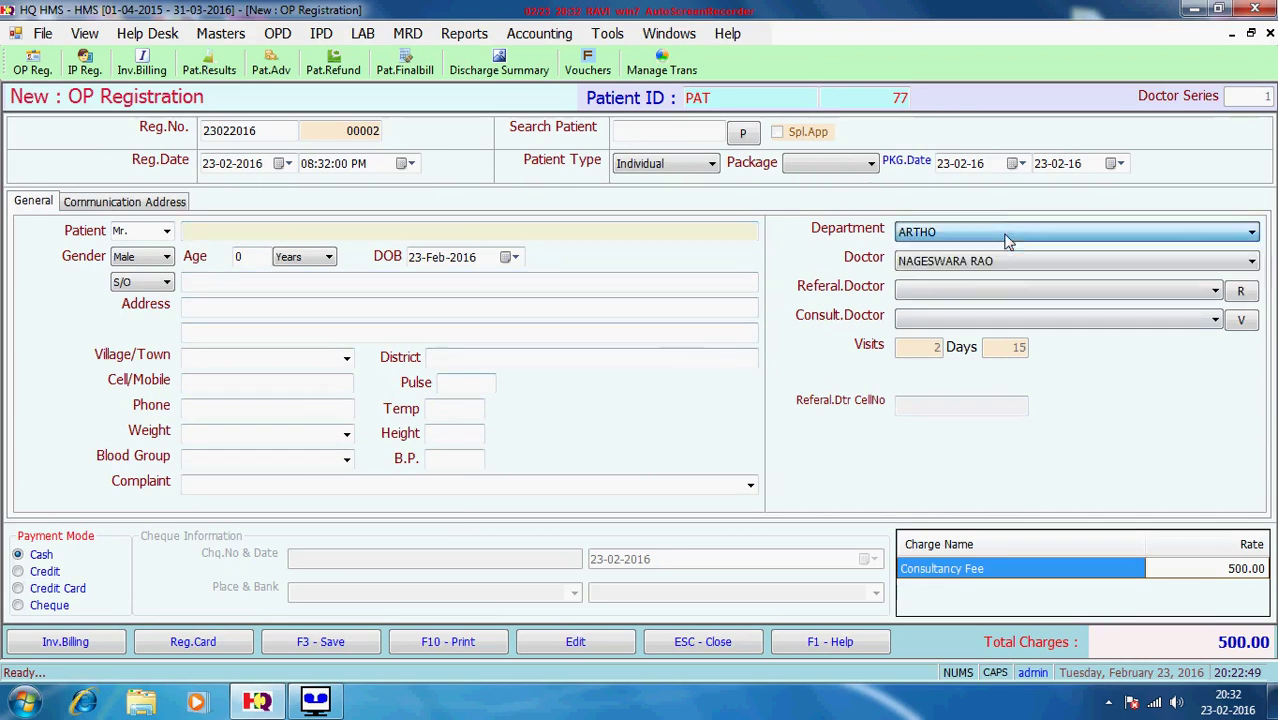
left_click(1018, 264)
left_click(1010, 279)
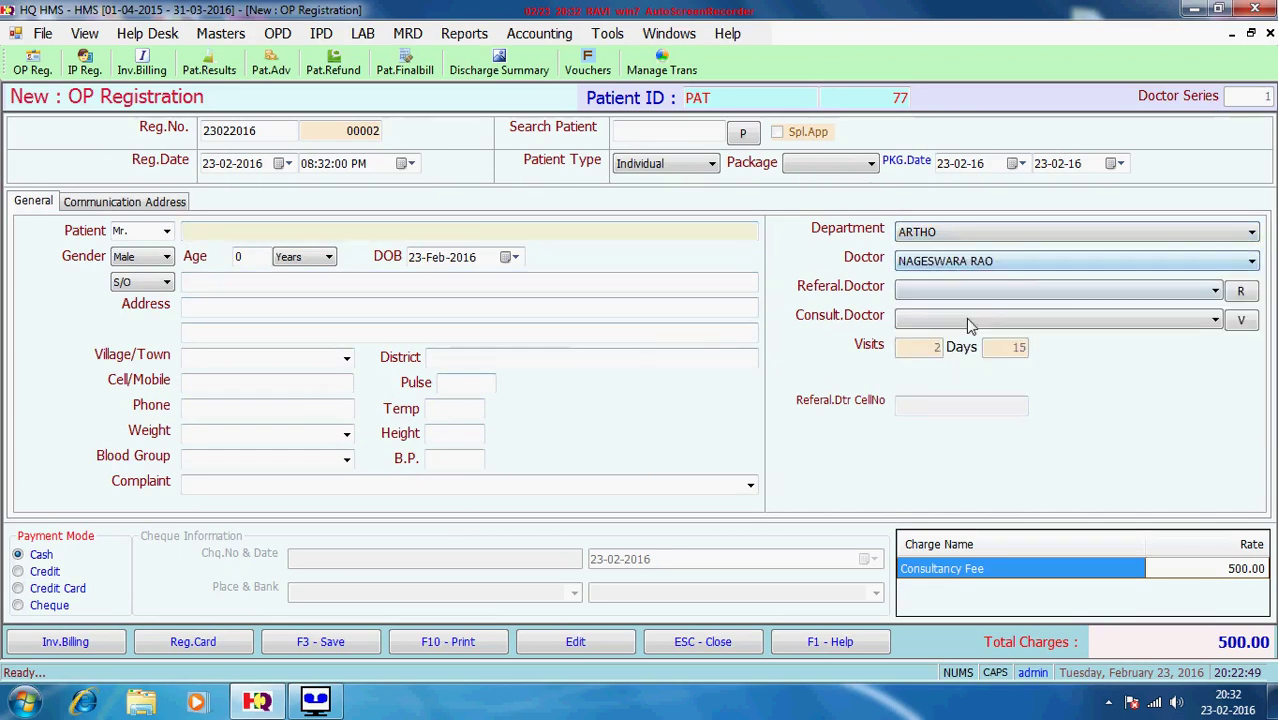
left_click(1000, 290)
left_click(998, 288)
left_click(995, 320)
left_click(997, 323)
left_click(688, 645)
left_click(624, 415)
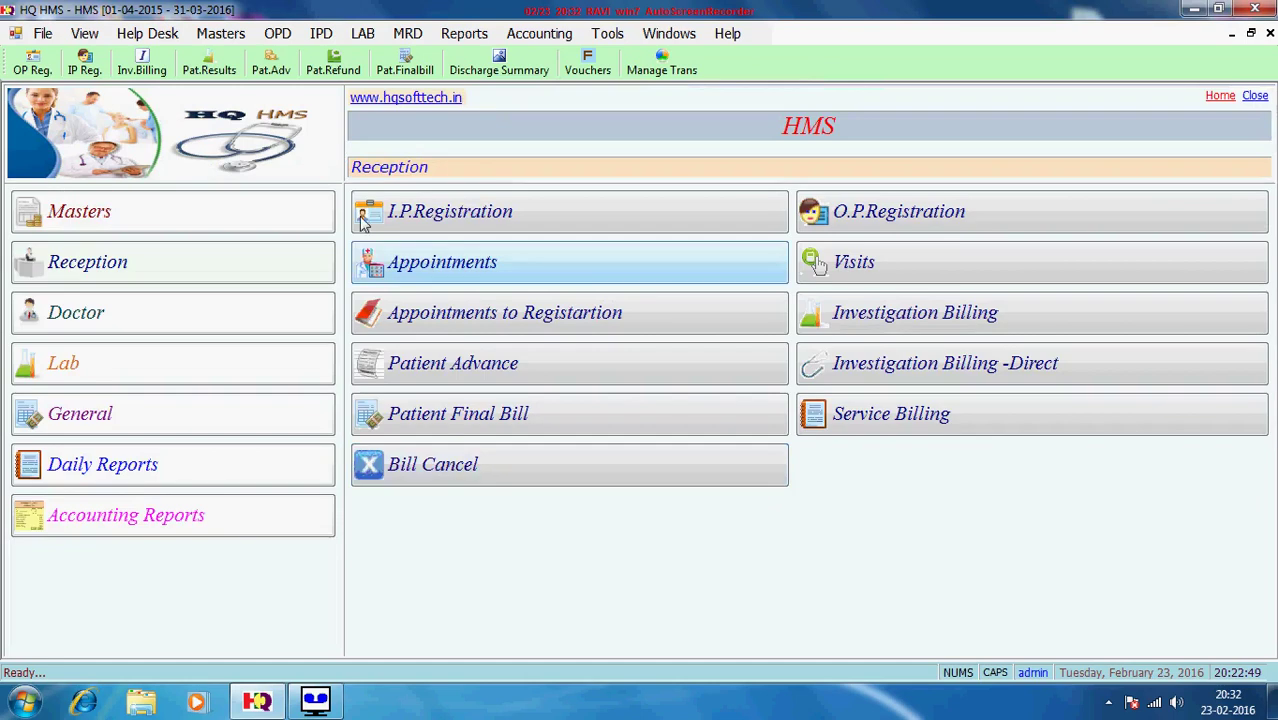
Open the visit details entry, load the patient's visit information by patient ID and close it without saving
left_click(280, 36)
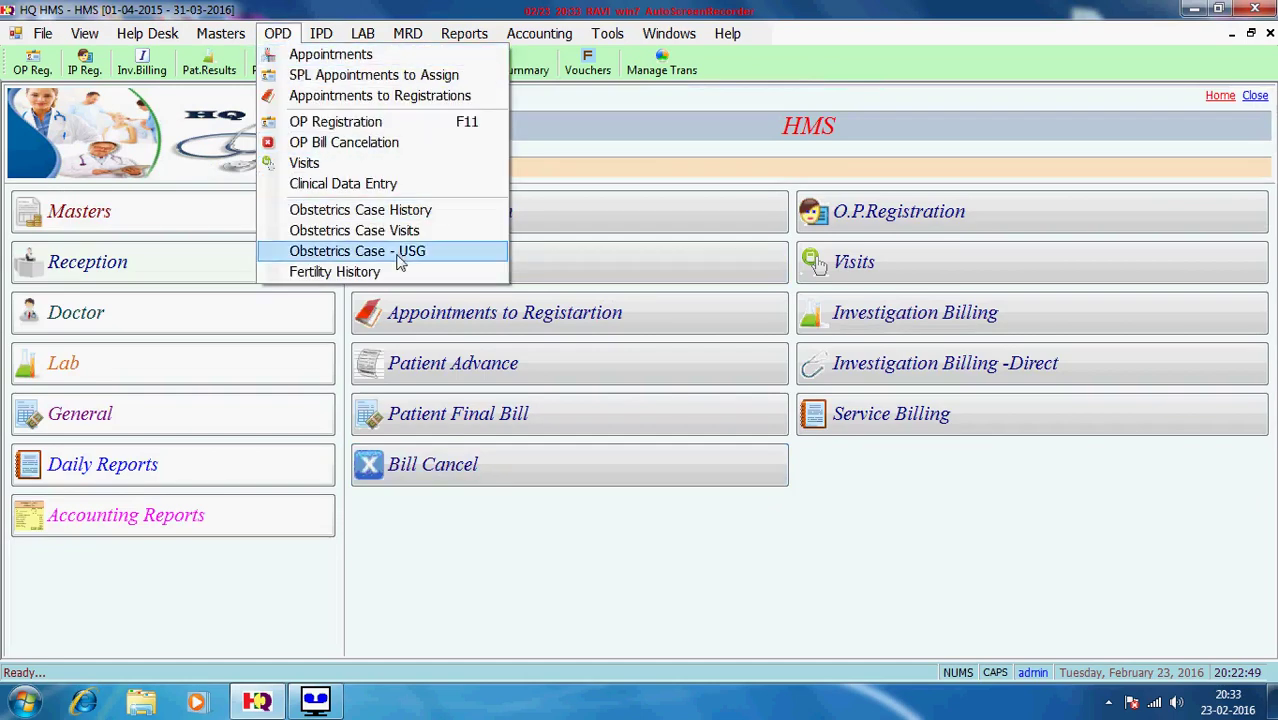
left_click(337, 164)
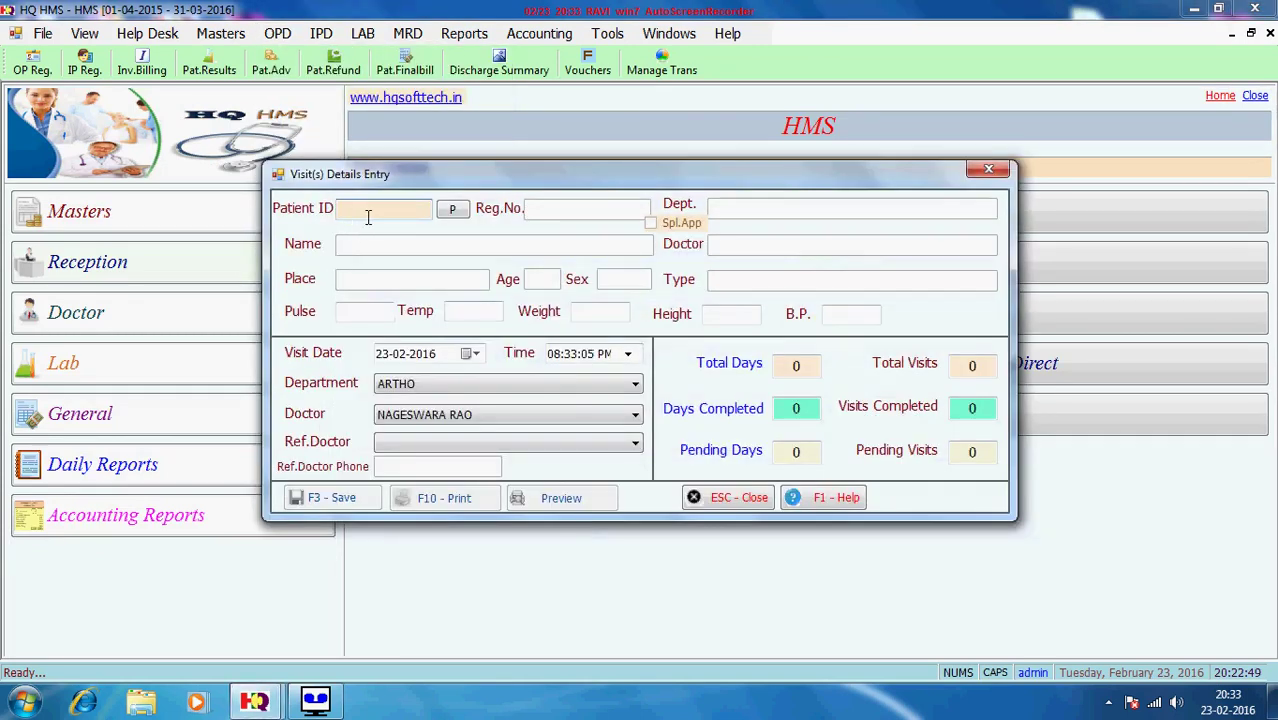
type("76")
key("Return")
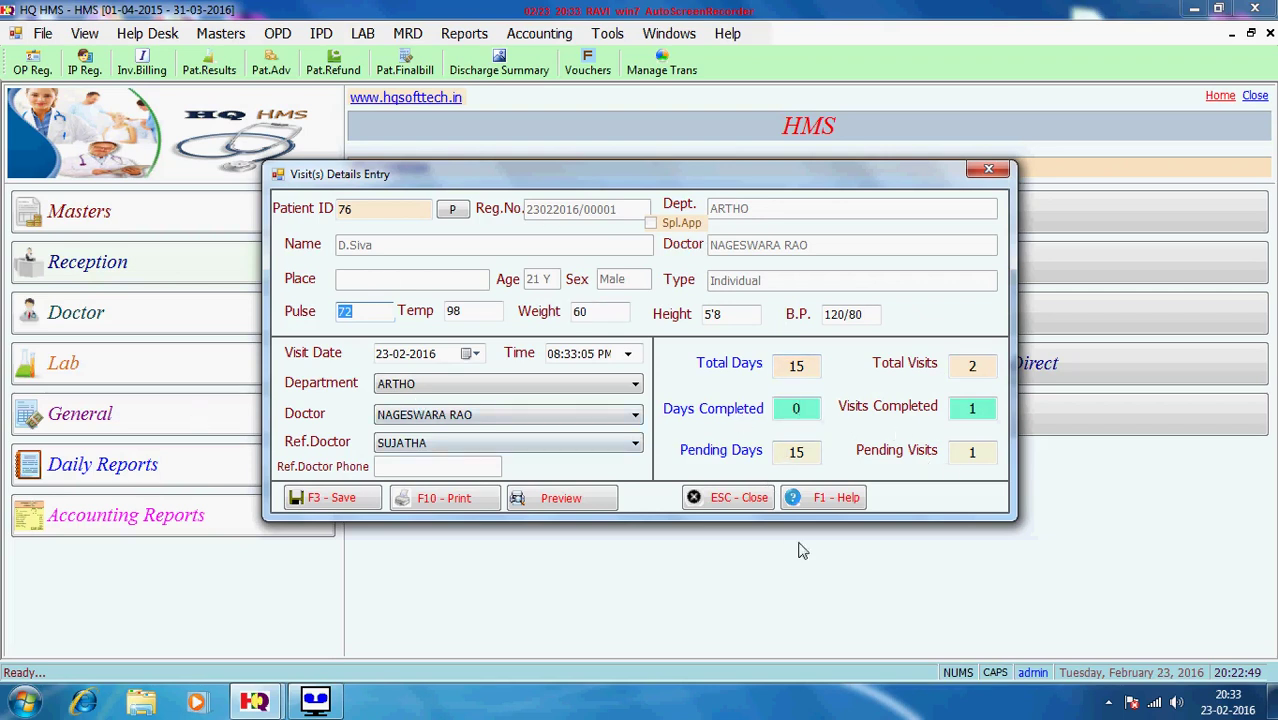
left_click(734, 505)
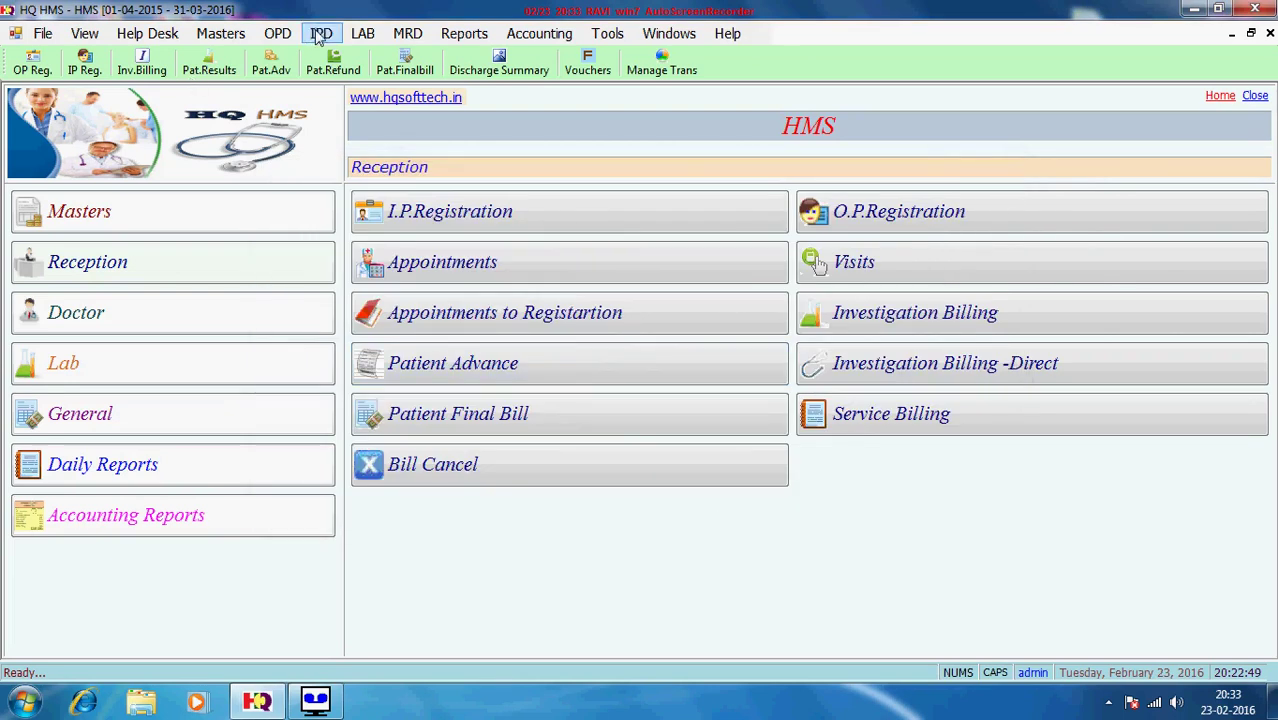
Open a new direct investigation bill for an unregistered patient and fill in the patient's name
left_click(364, 35)
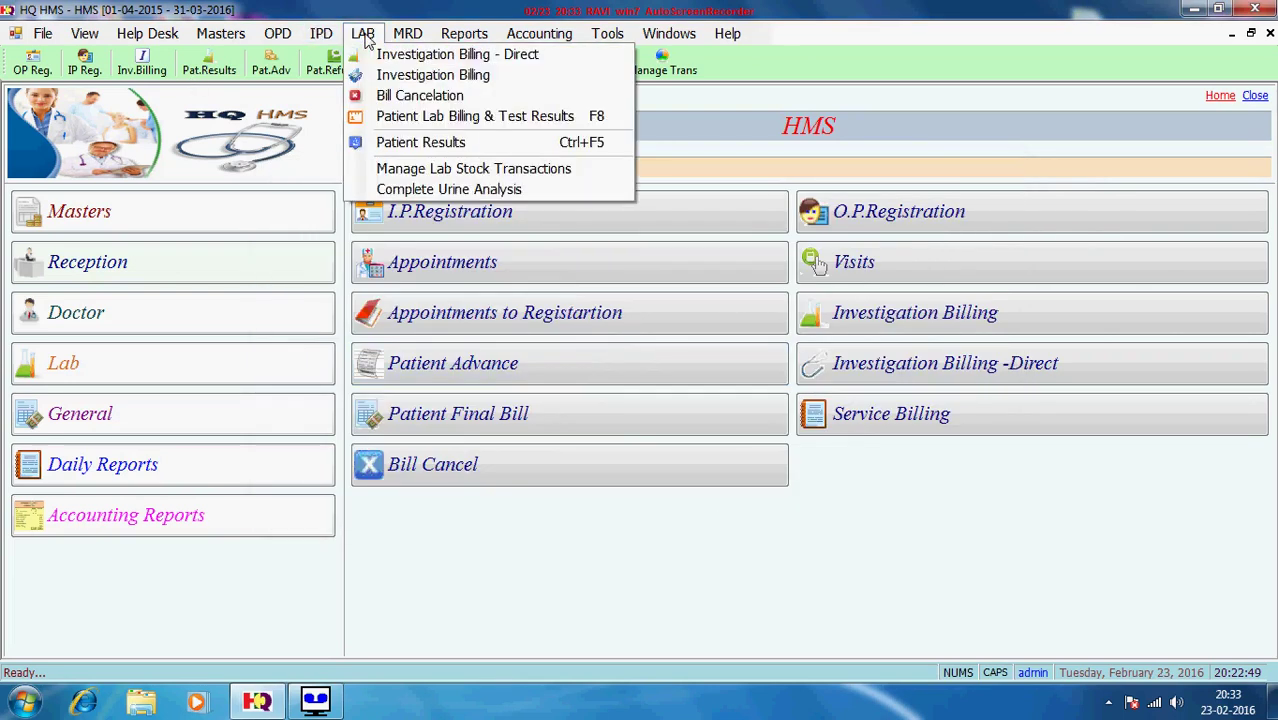
left_click(450, 58)
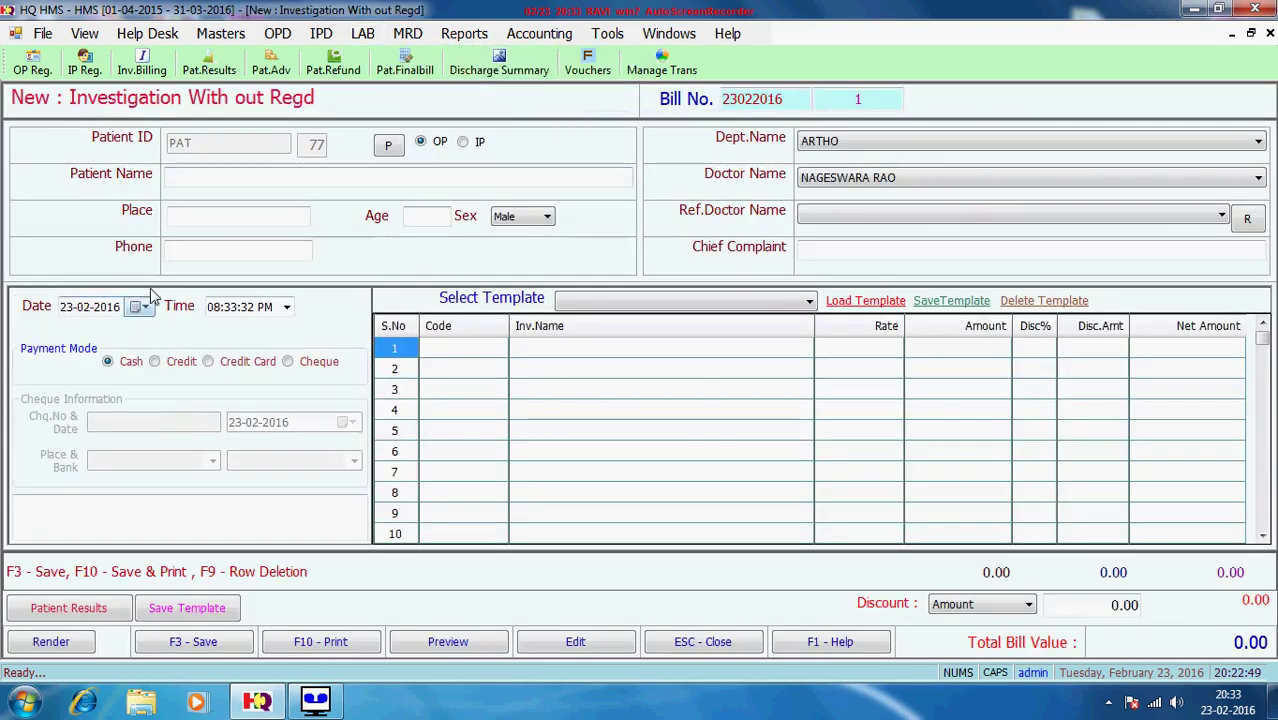
left_click(181, 177)
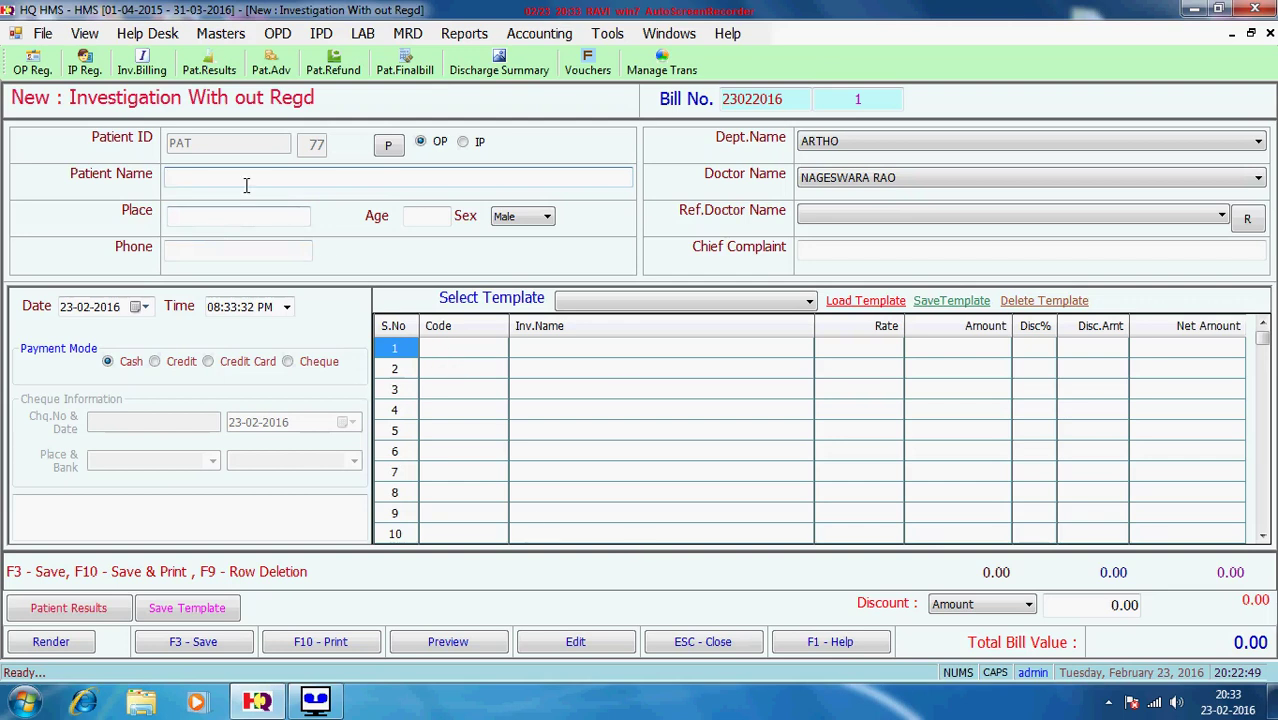
Add the SERUM CREATININE test to the first row of the investigation bill, accepting its default rate and discount percentage
left_click(428, 352)
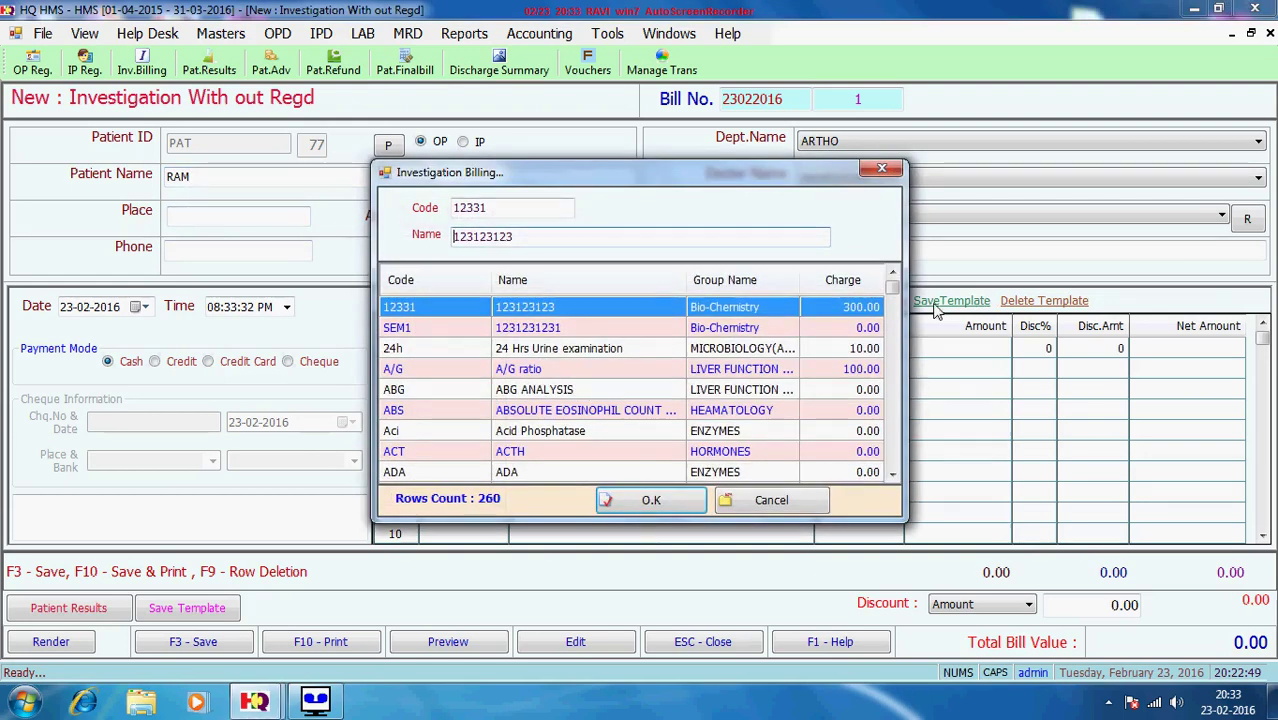
left_click_drag(892, 285, 888, 423)
left_click(560, 409)
left_click(645, 505)
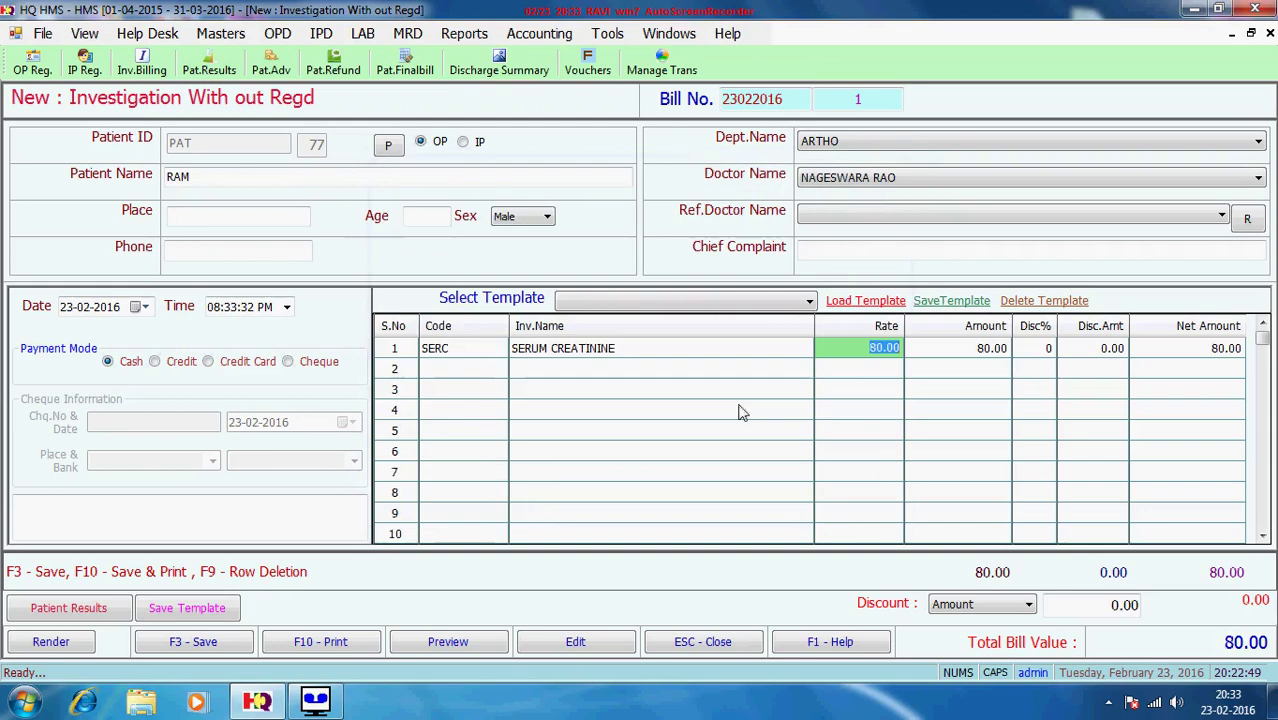
key("Return")
key("Return")
key("Return")
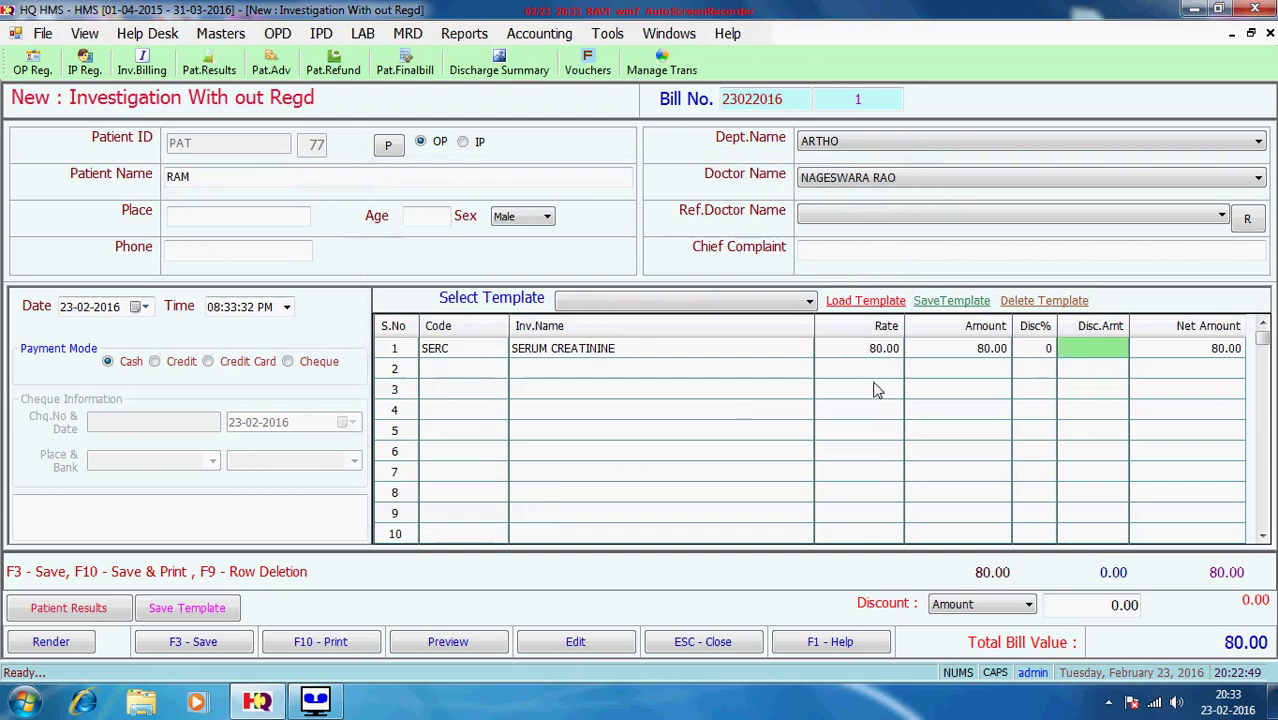
Save the investigation bill and open the patient-wise results entry
left_click(206, 644)
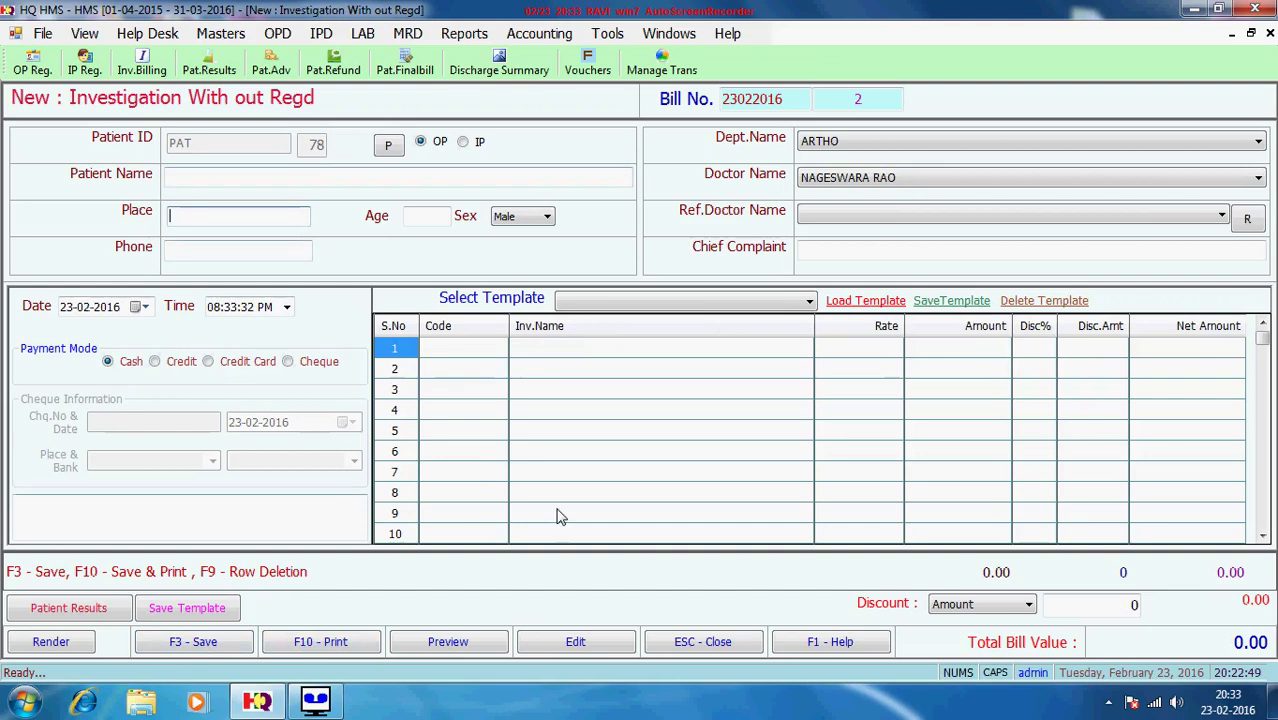
left_click(86, 617)
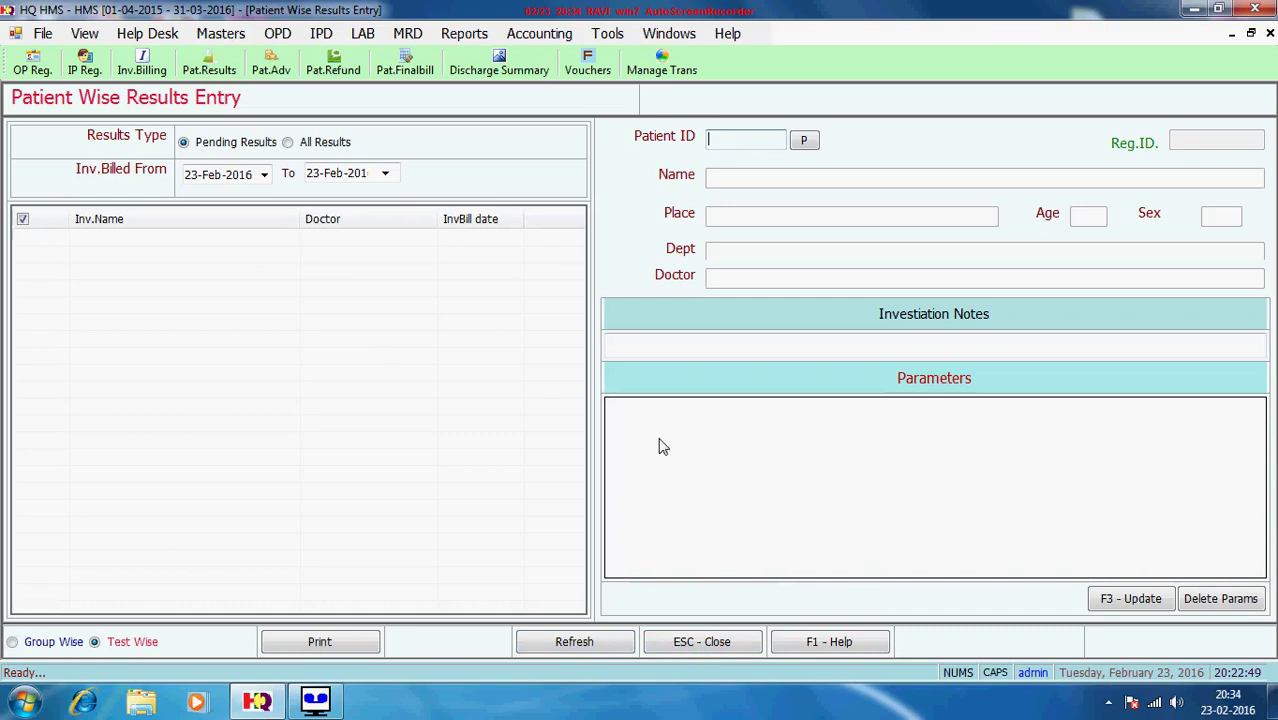
Load the patient's results by patient ID and examine the pending and all results lists, including the Uric Acid and BP parameters
type("76")
key("Return")
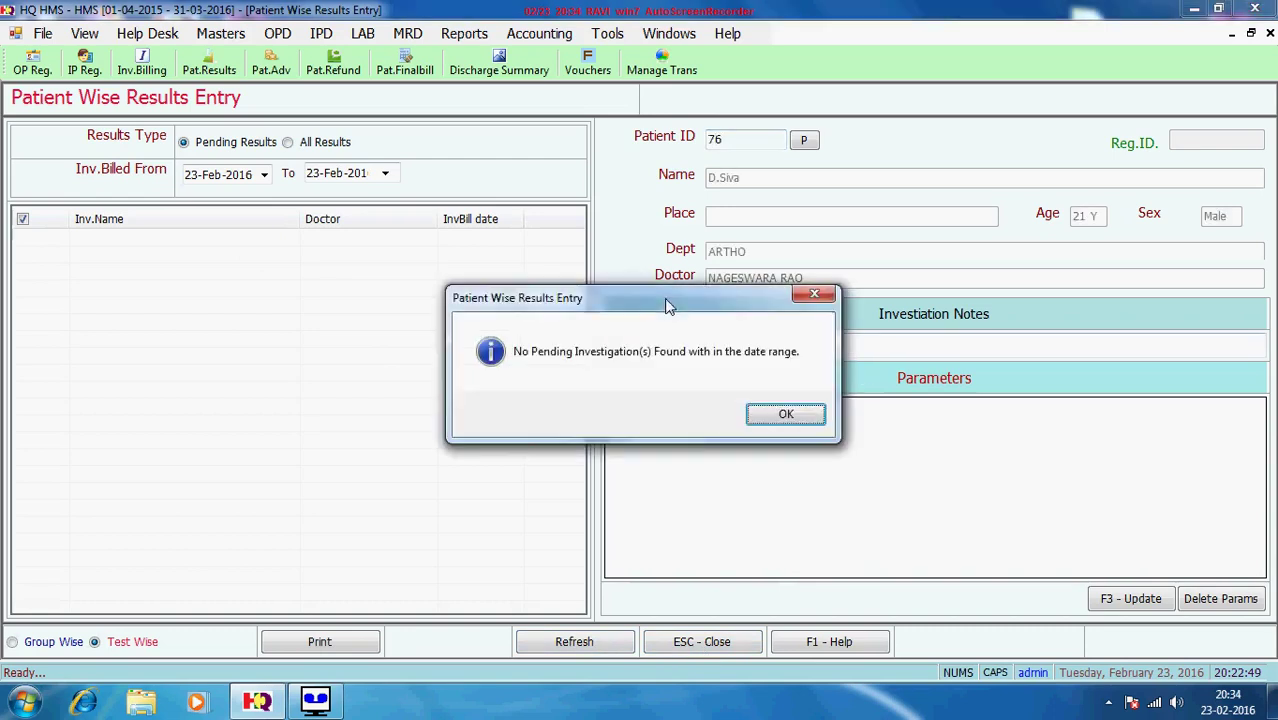
left_click(753, 417)
left_click(289, 142)
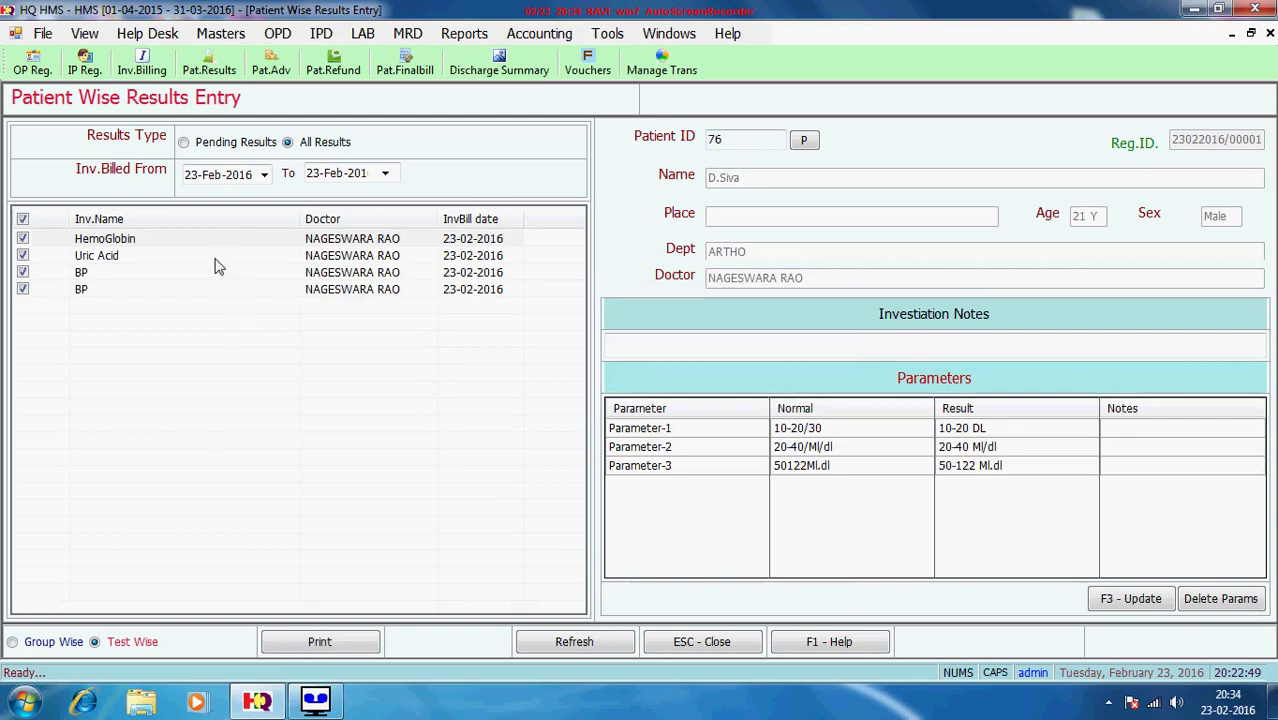
left_click(304, 255)
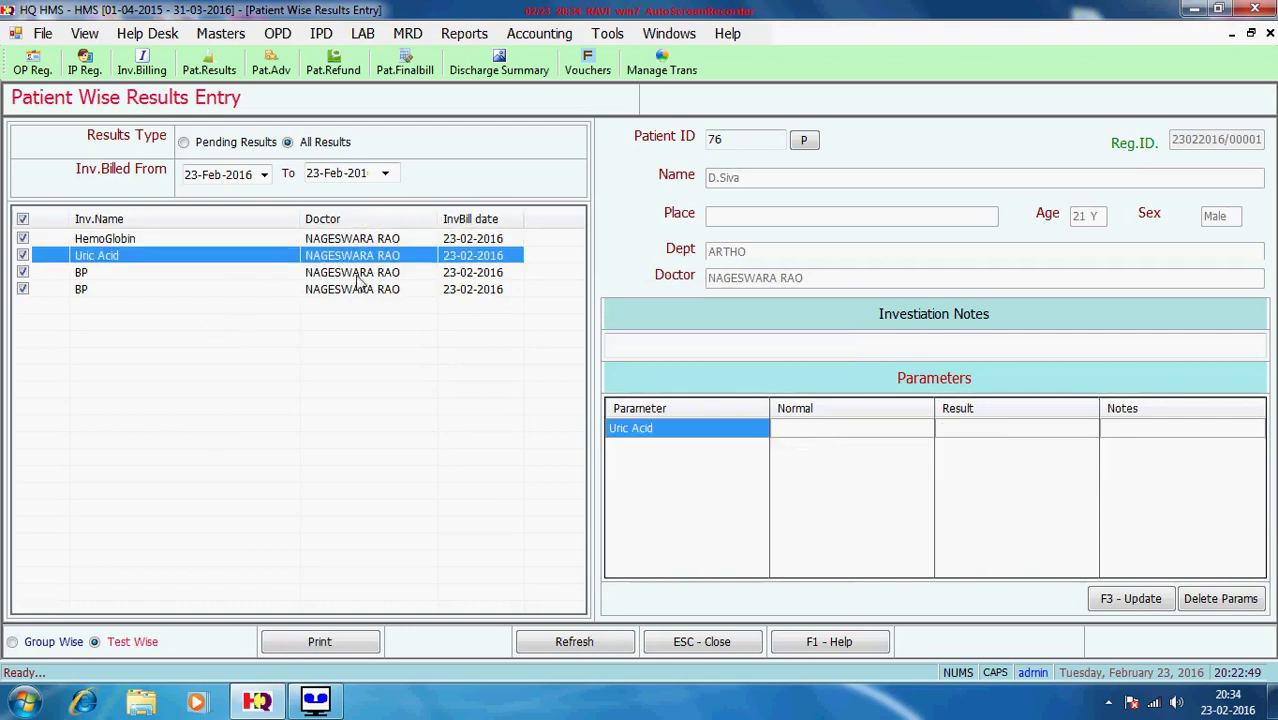
left_click(359, 286)
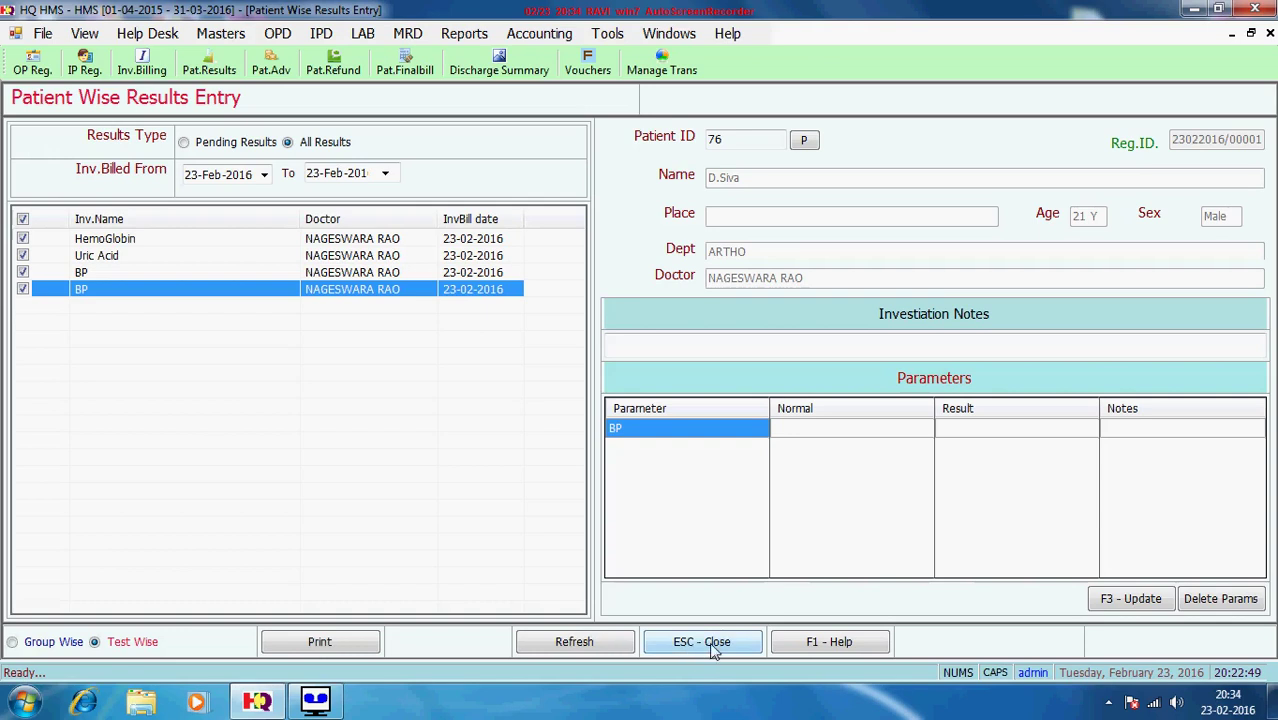
left_click(184, 142)
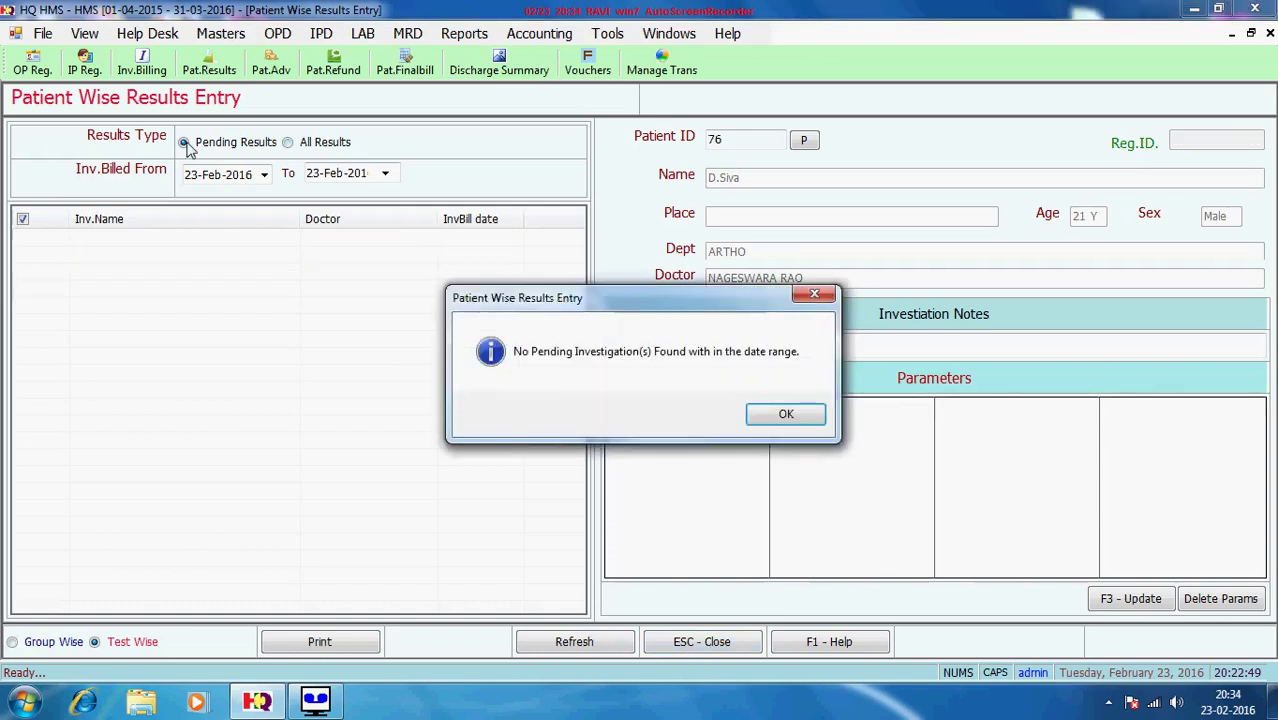
left_click(754, 420)
left_click(288, 143)
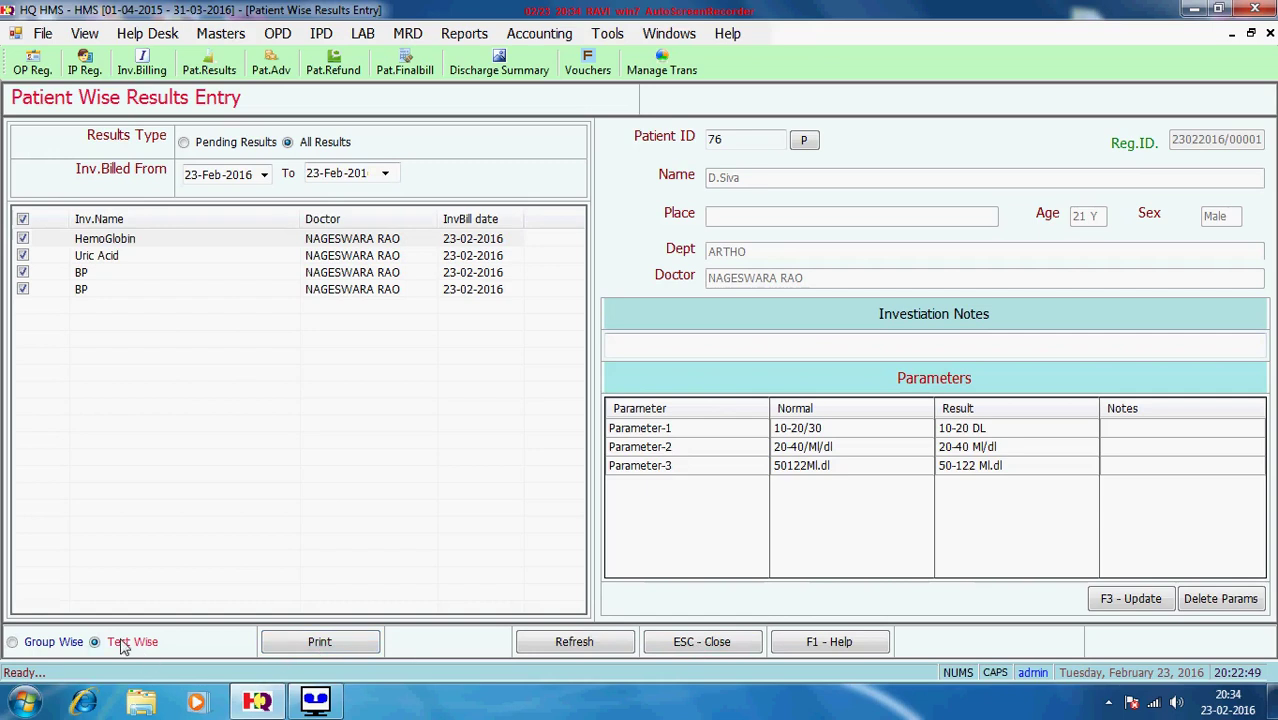
Close the patient-wise results entry and the blank direct investigation bill
left_click(721, 651)
left_click(636, 415)
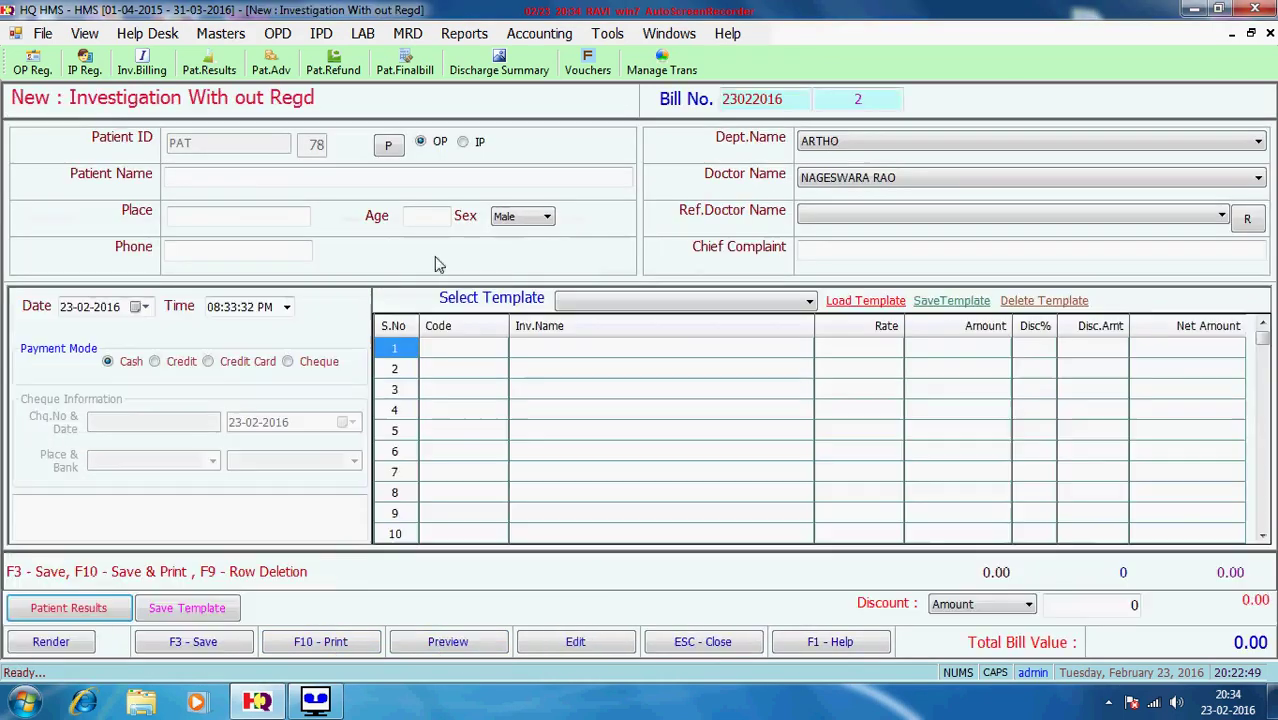
left_click(716, 650)
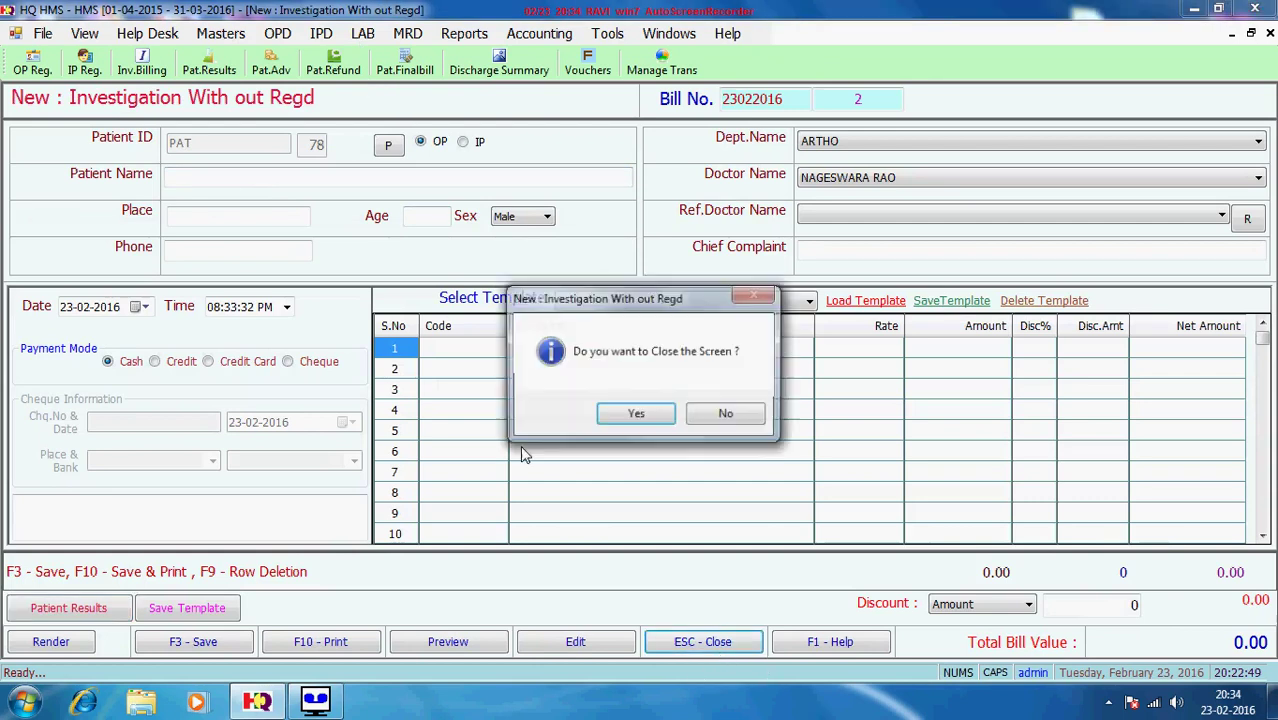
left_click(614, 414)
Open a new investigation bill for a registered patient and load the patient's details by patient ID
left_click(320, 33)
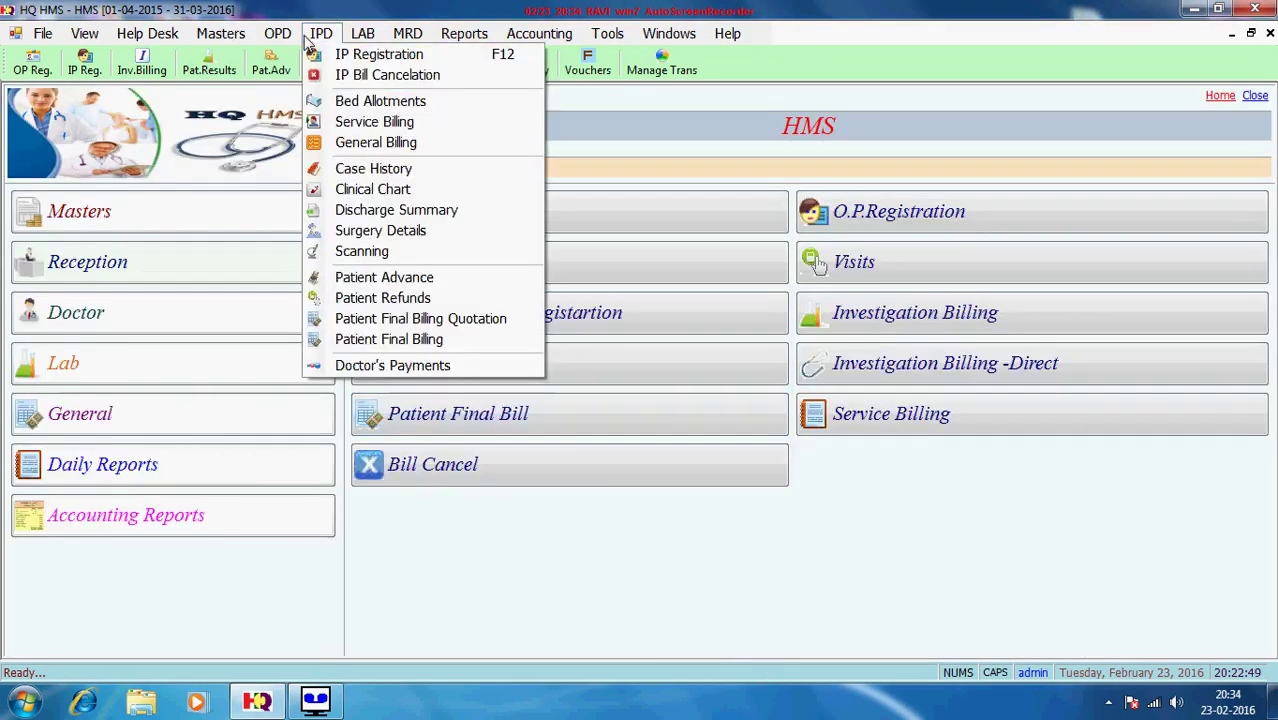
mouse_move(362, 33)
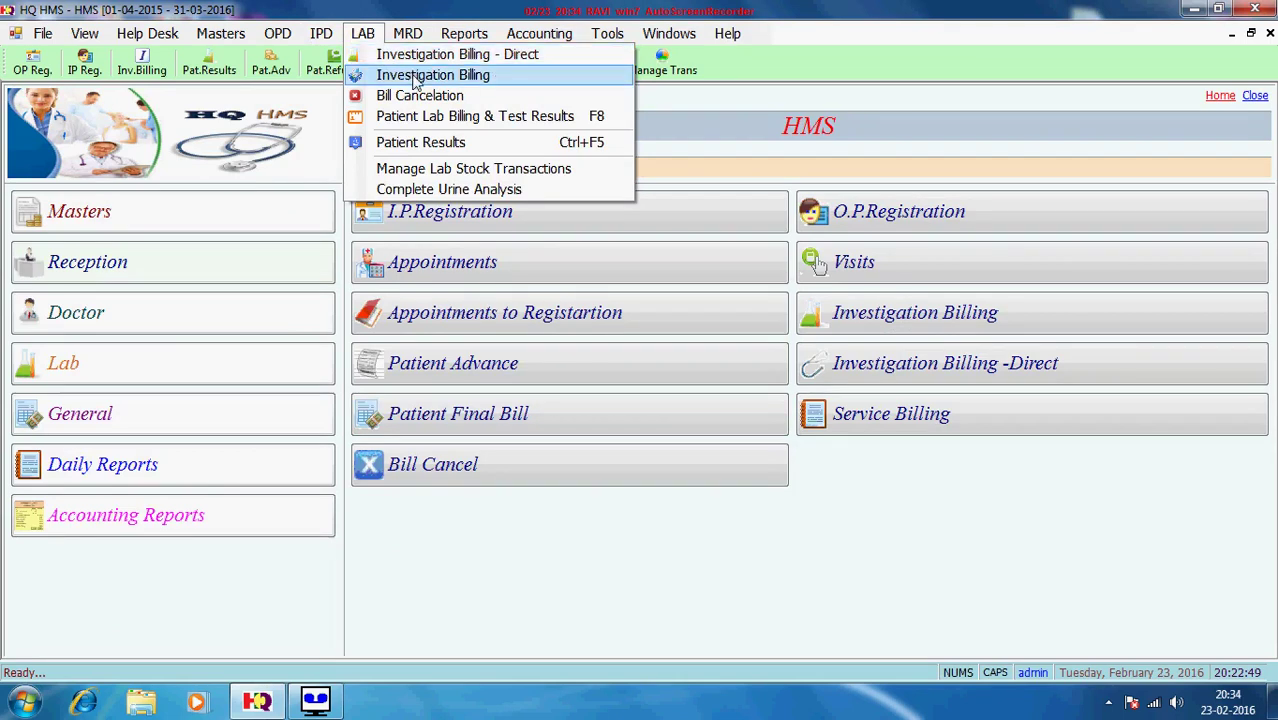
left_click(495, 85)
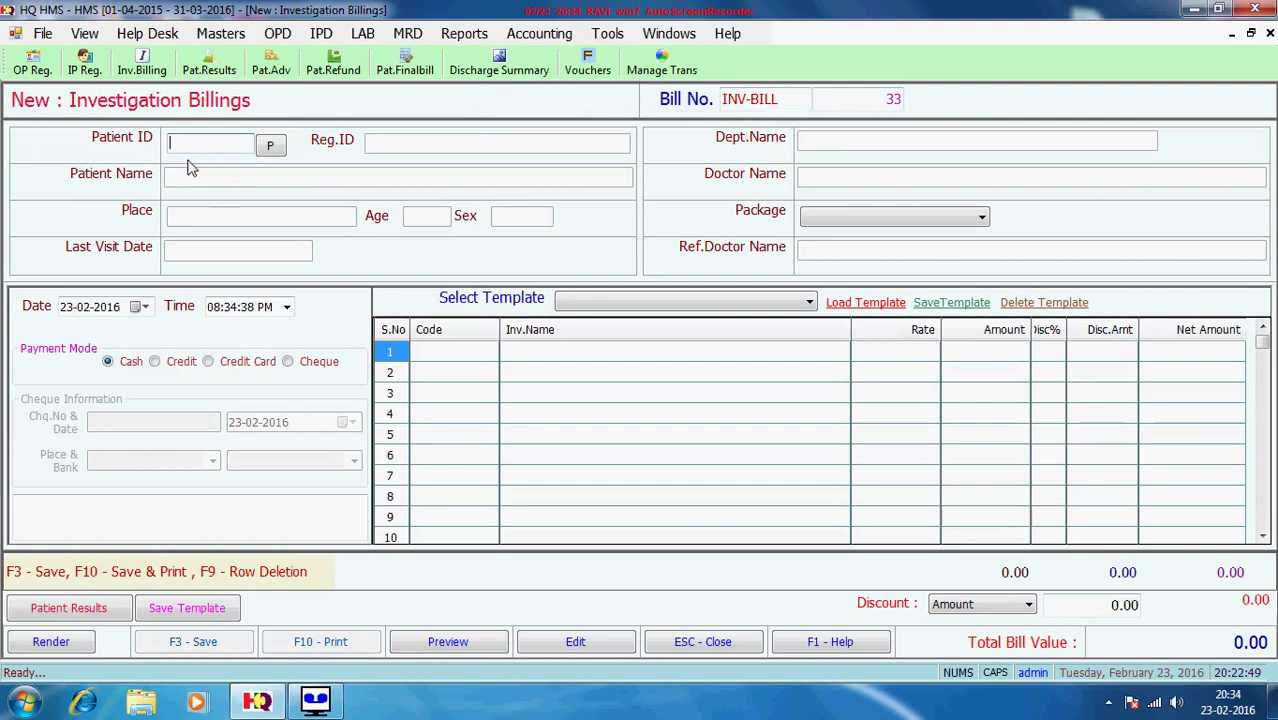
type("76")
key("Return")
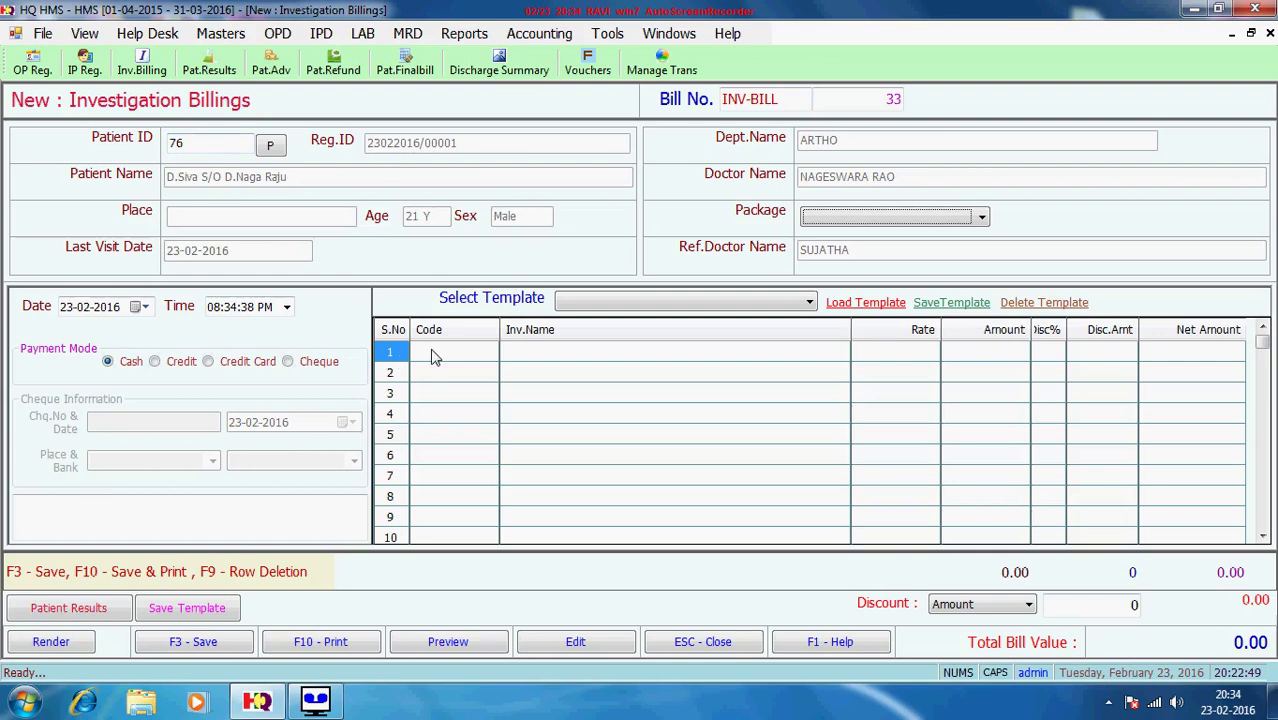
key("Return")
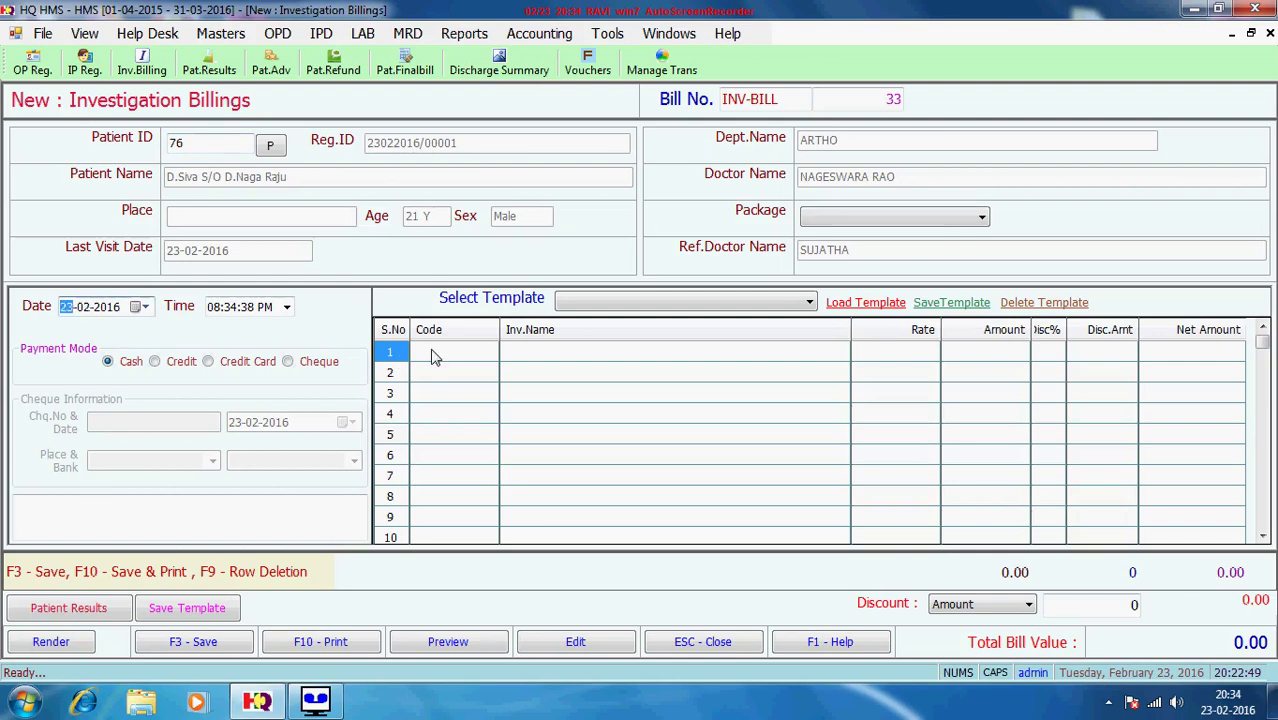
Add the ABG ANALYSIS test to the first row of the bill at a rate of 200, accepting the default discount
left_click(432, 353)
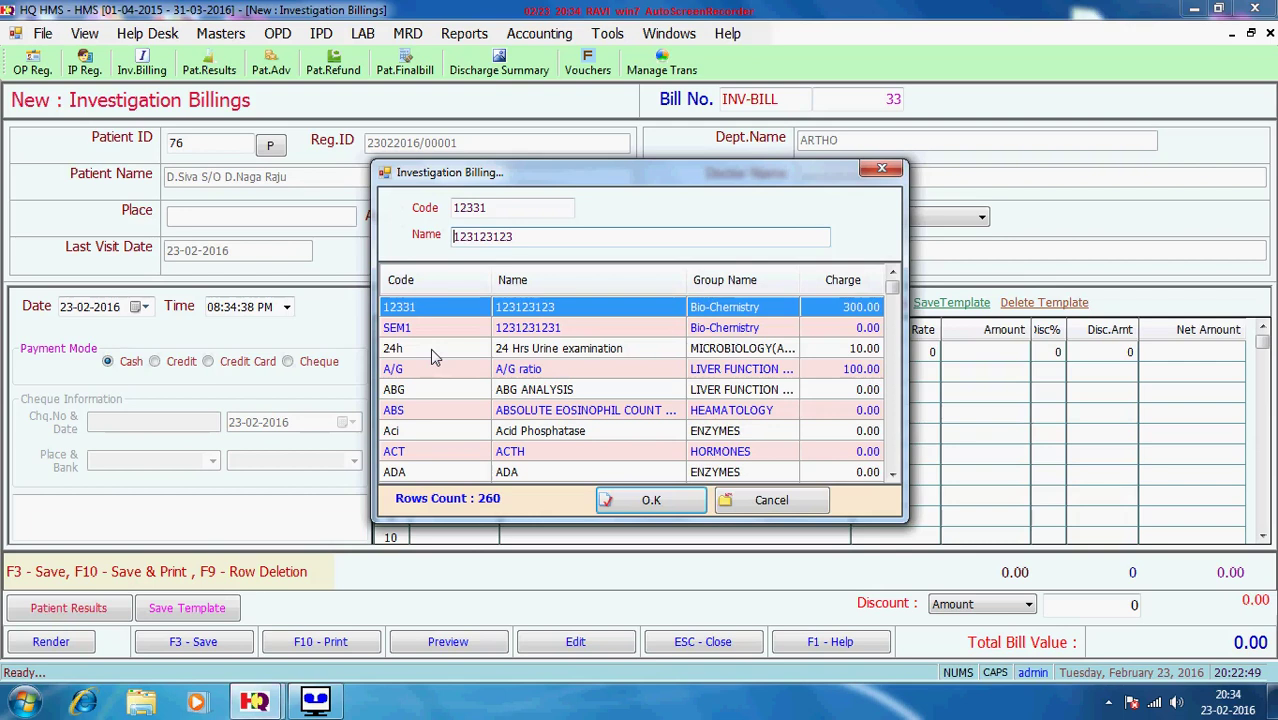
left_click(430, 349)
key("Down")
key("Down")
key("Return")
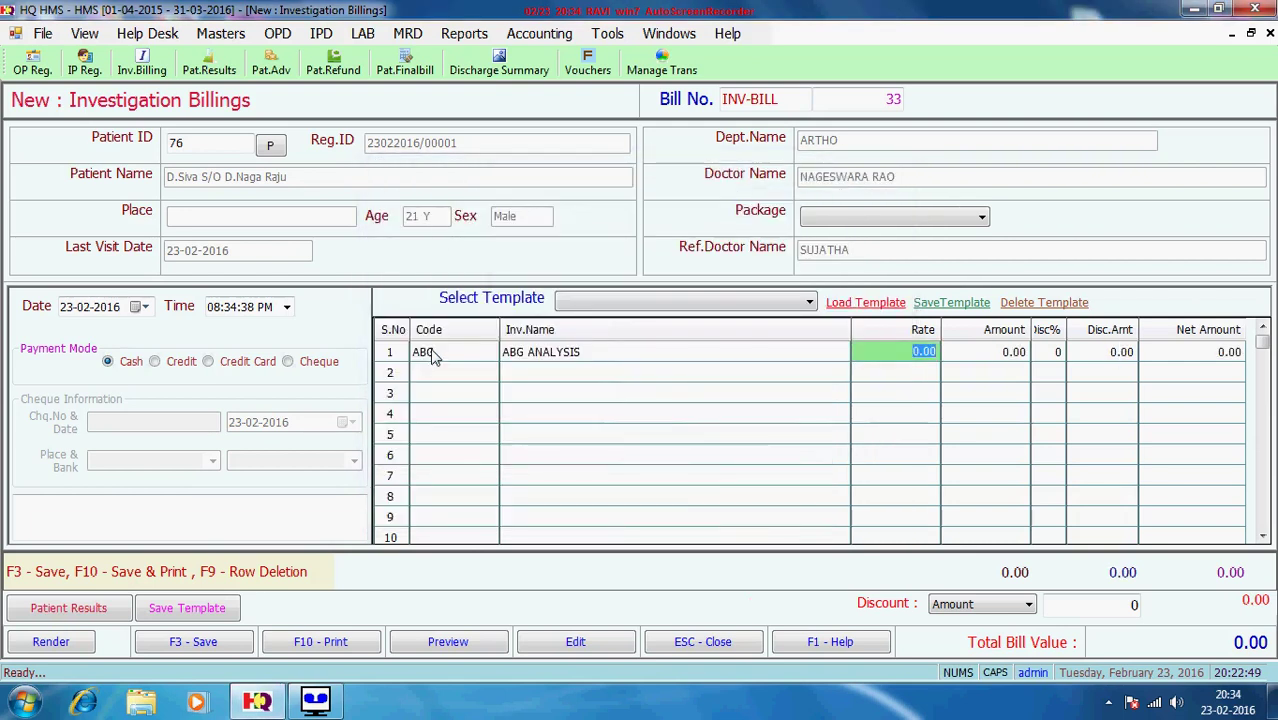
type("200")
key("Return")
key("Return")
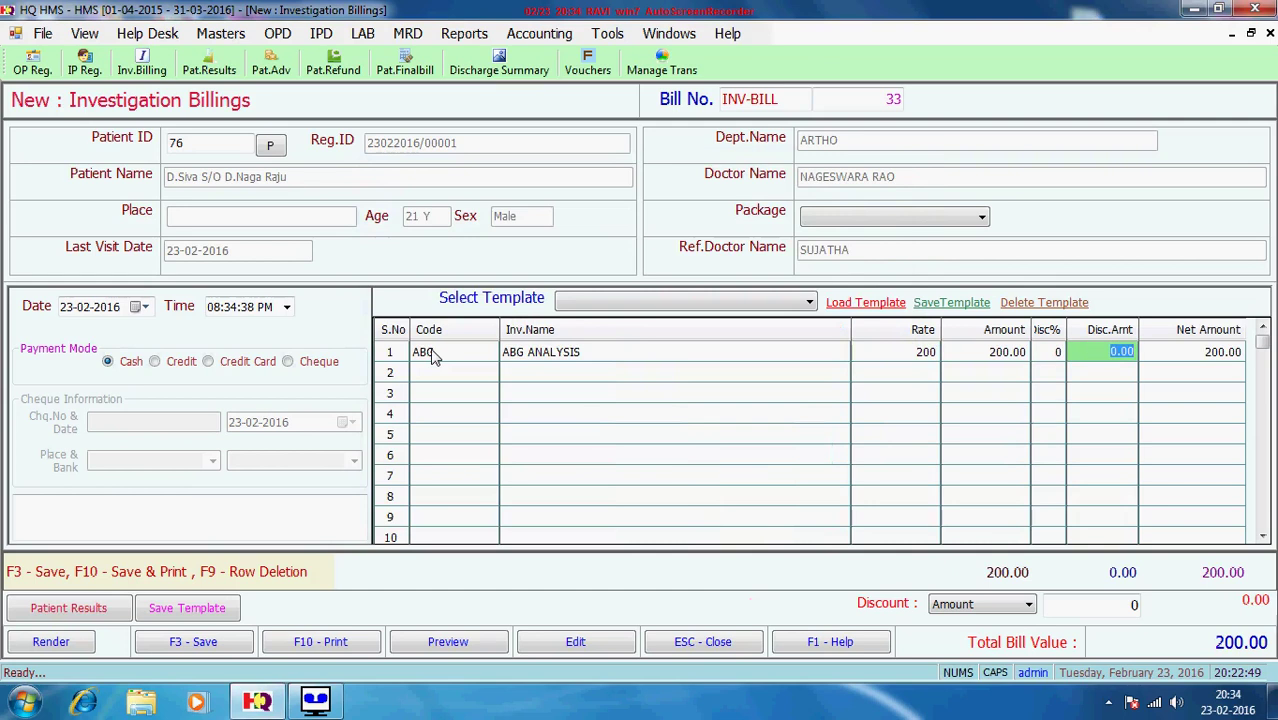
key("Return")
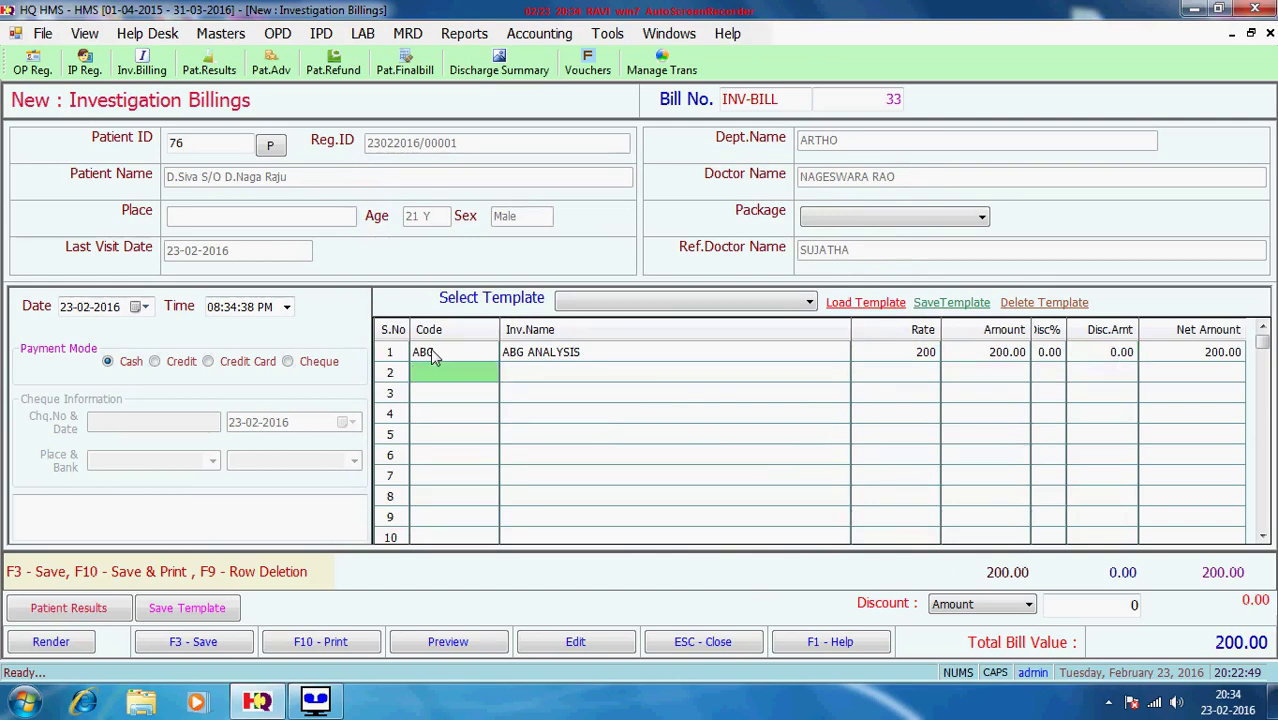
Save the investigation bill and close the investigation billing screen
left_click(205, 644)
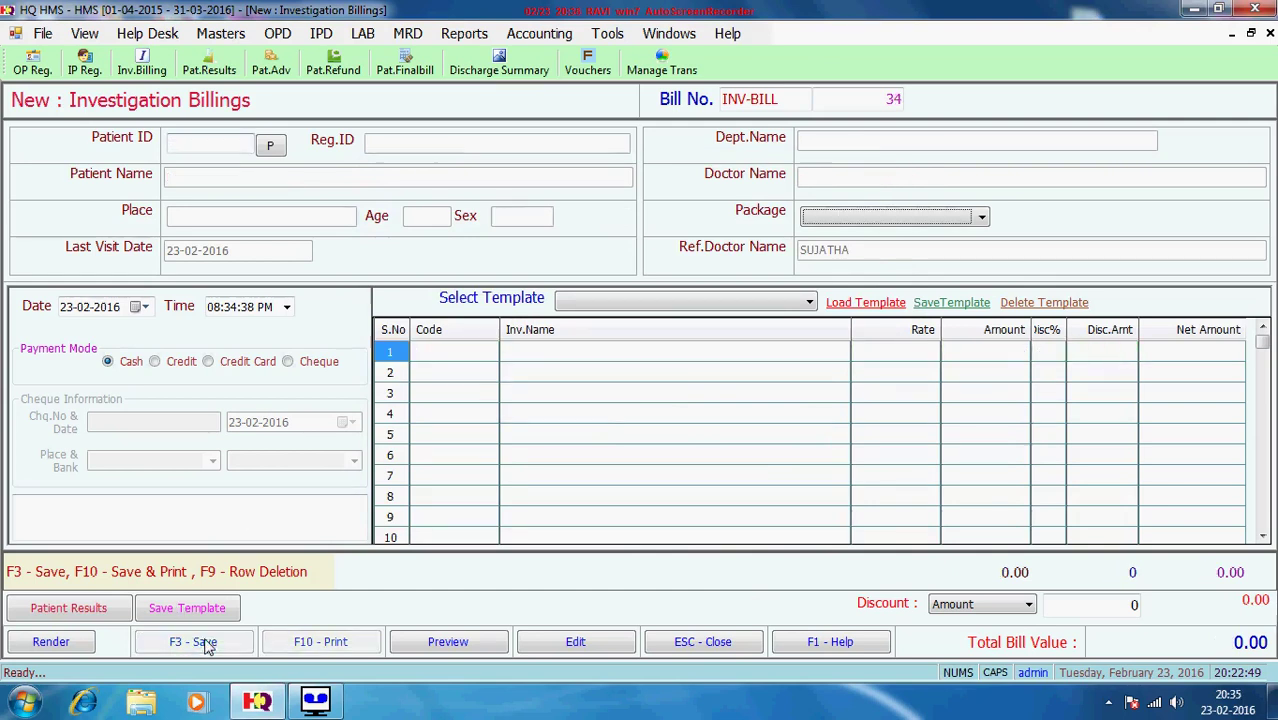
left_click(708, 646)
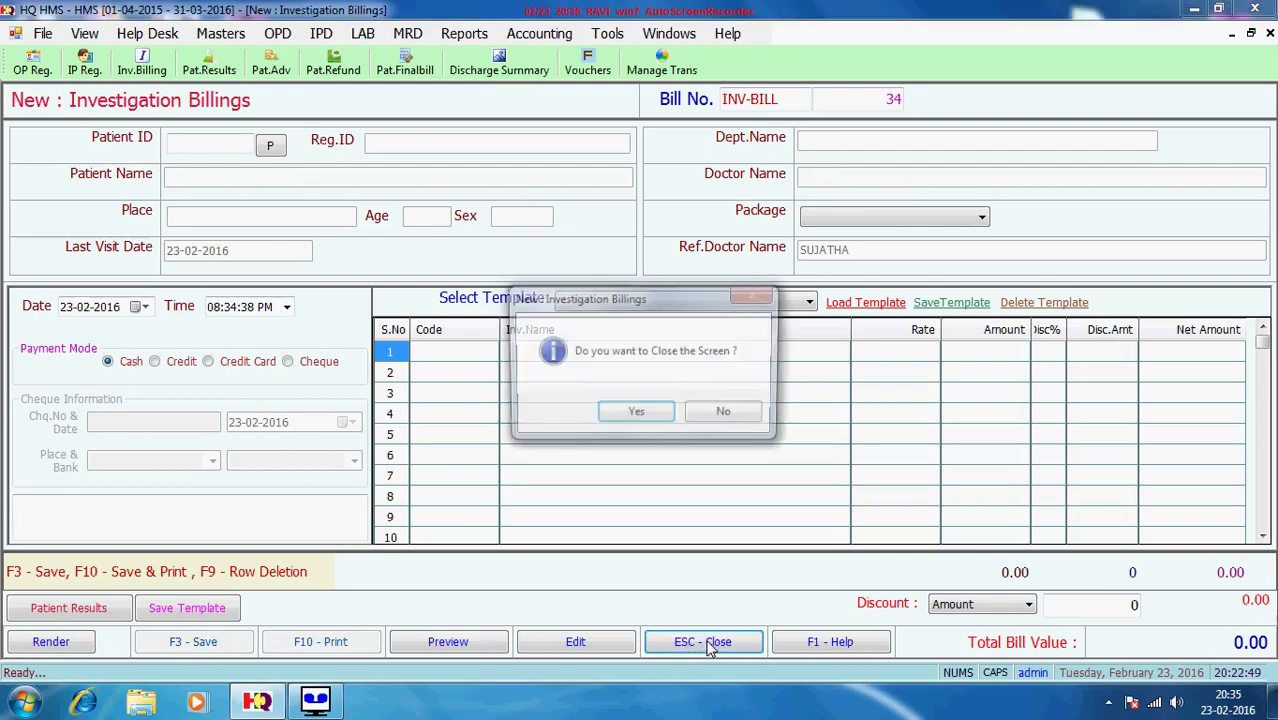
left_click(643, 420)
Open the lab's patient results entry and close it without loading a patient
left_click(360, 34)
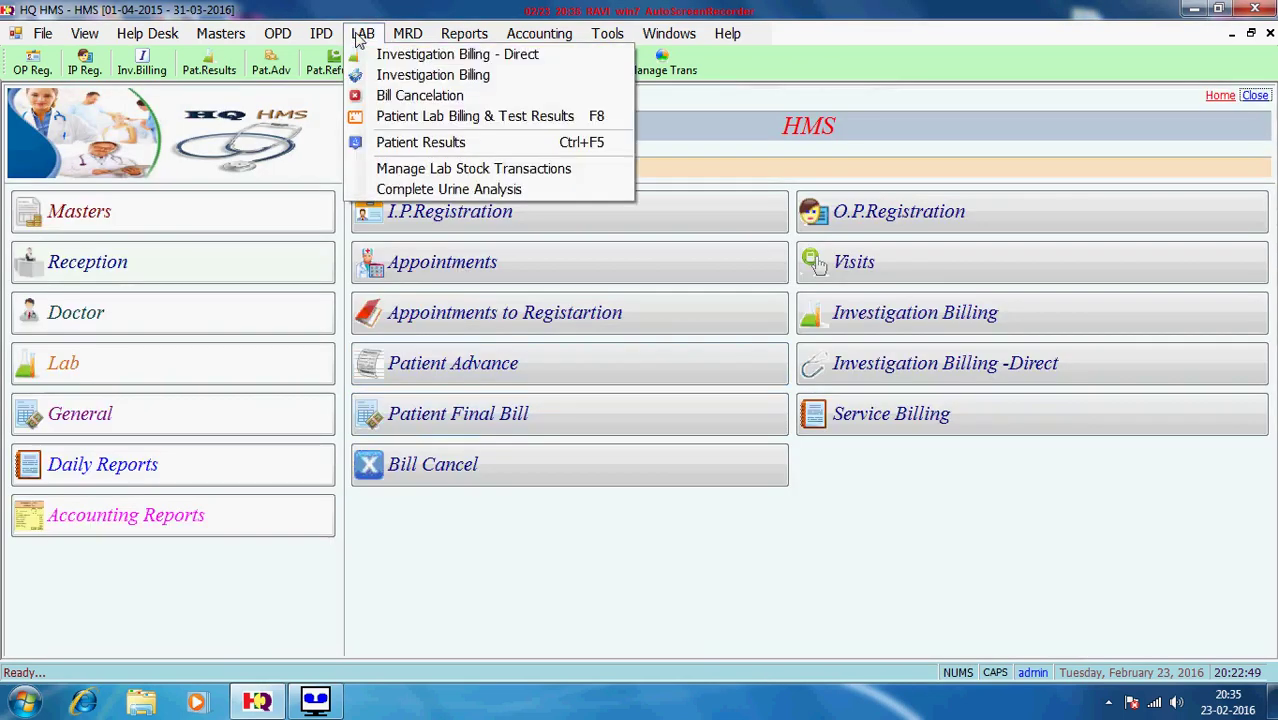
left_click(483, 145)
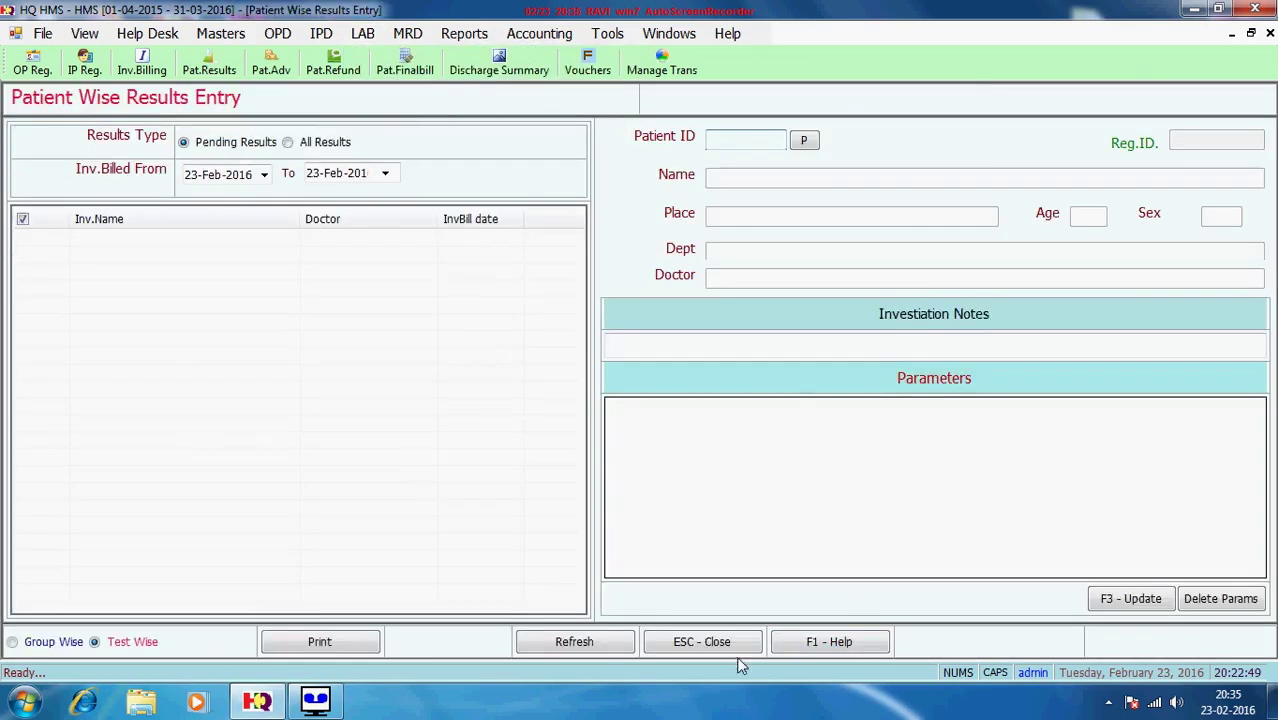
left_click(724, 645)
left_click(633, 409)
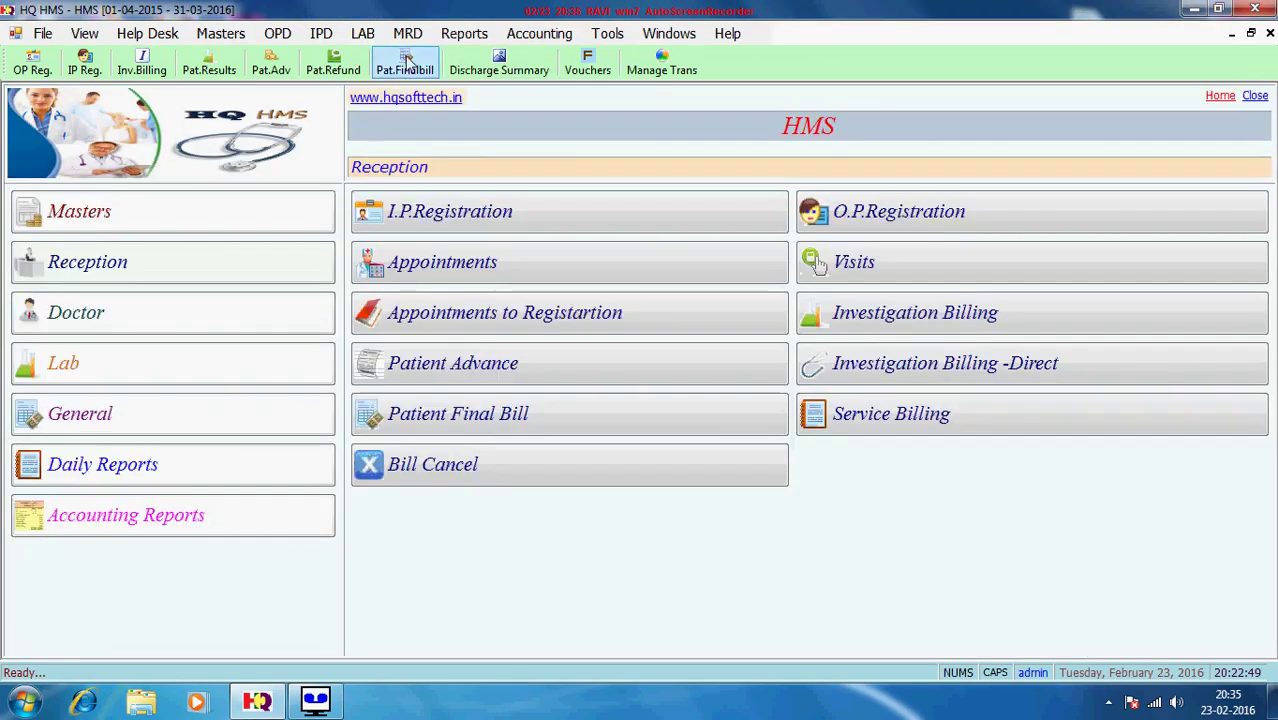
Open the lab stock transactions, view a blank new purchase entry and close it without saving
left_click(408, 33)
left_click(362, 33)
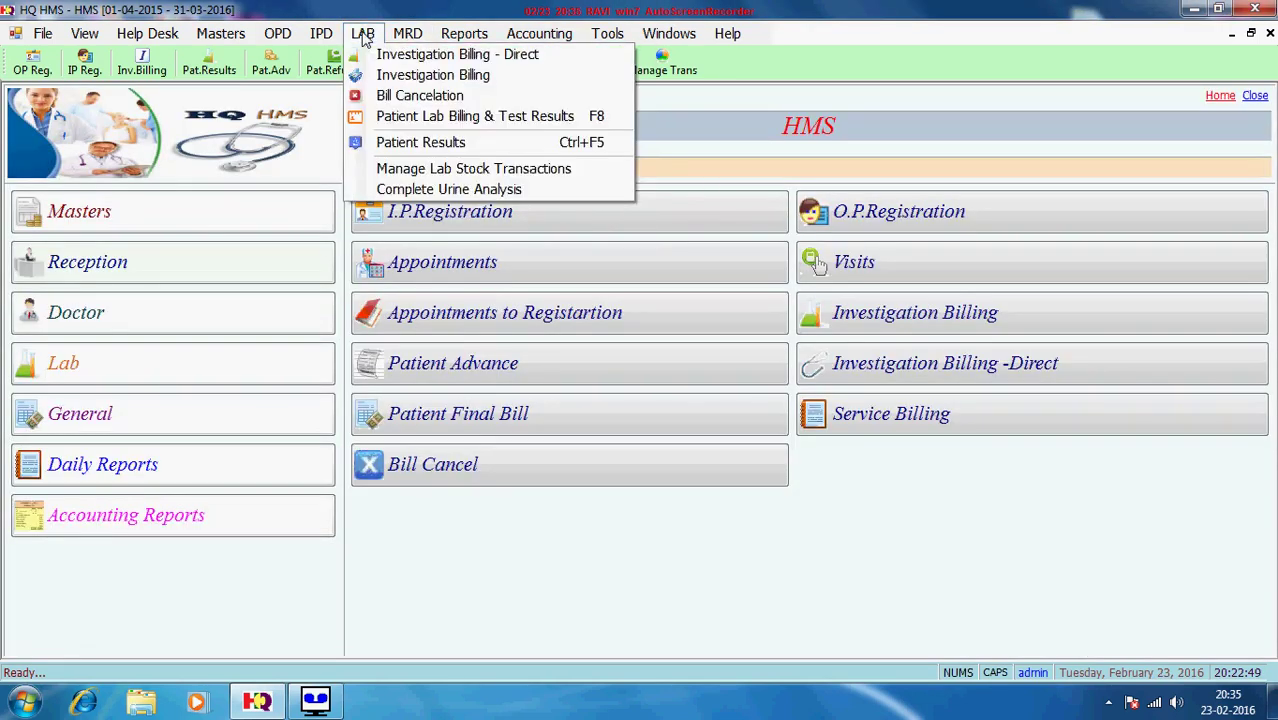
left_click(445, 169)
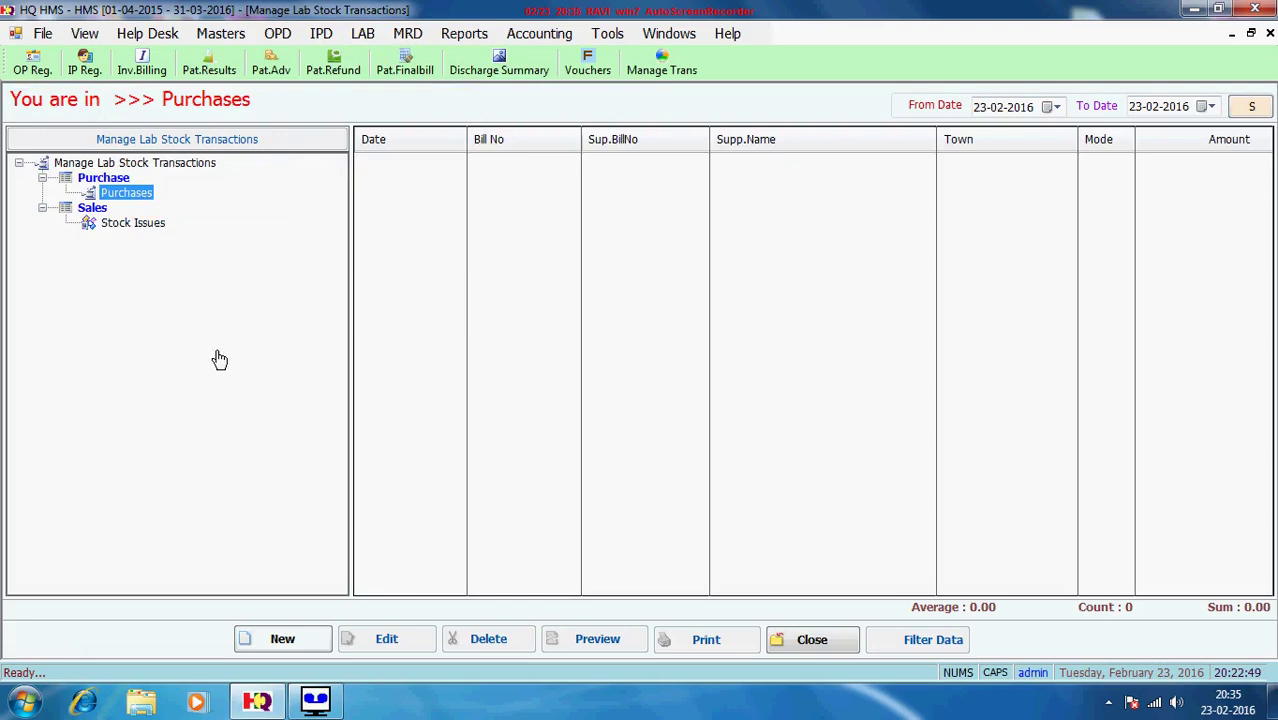
left_click(127, 195)
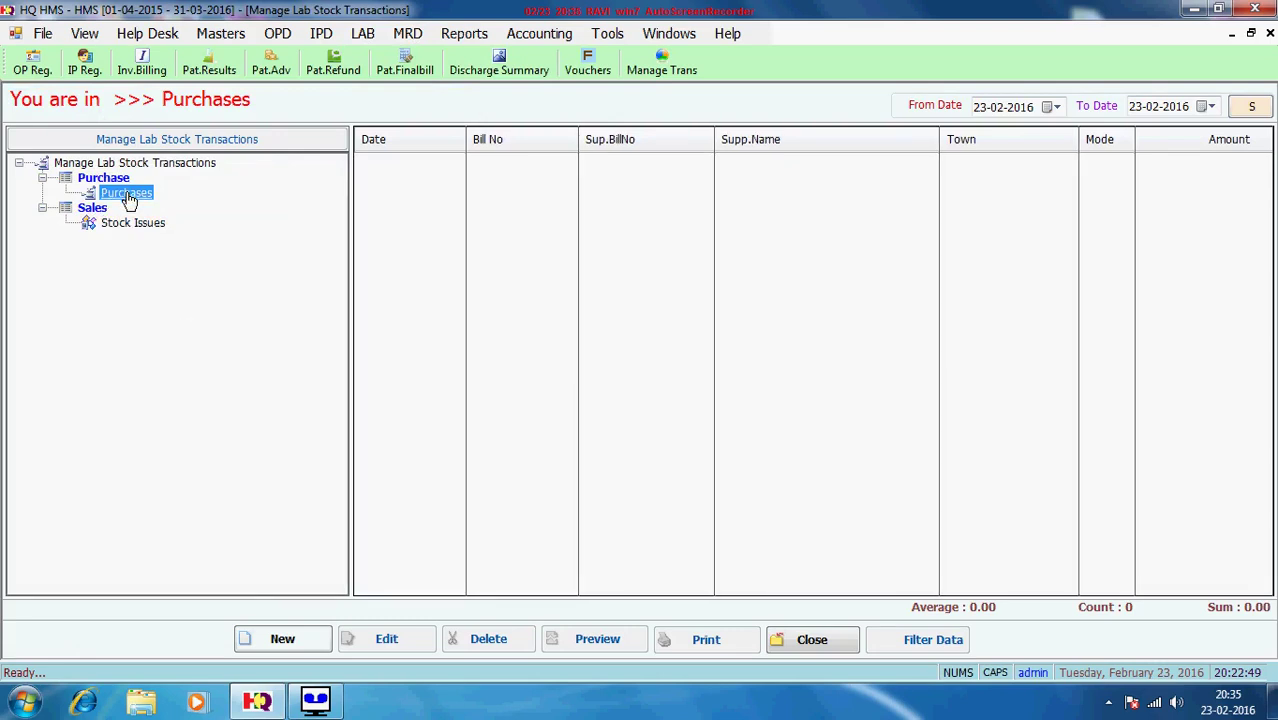
left_click(290, 638)
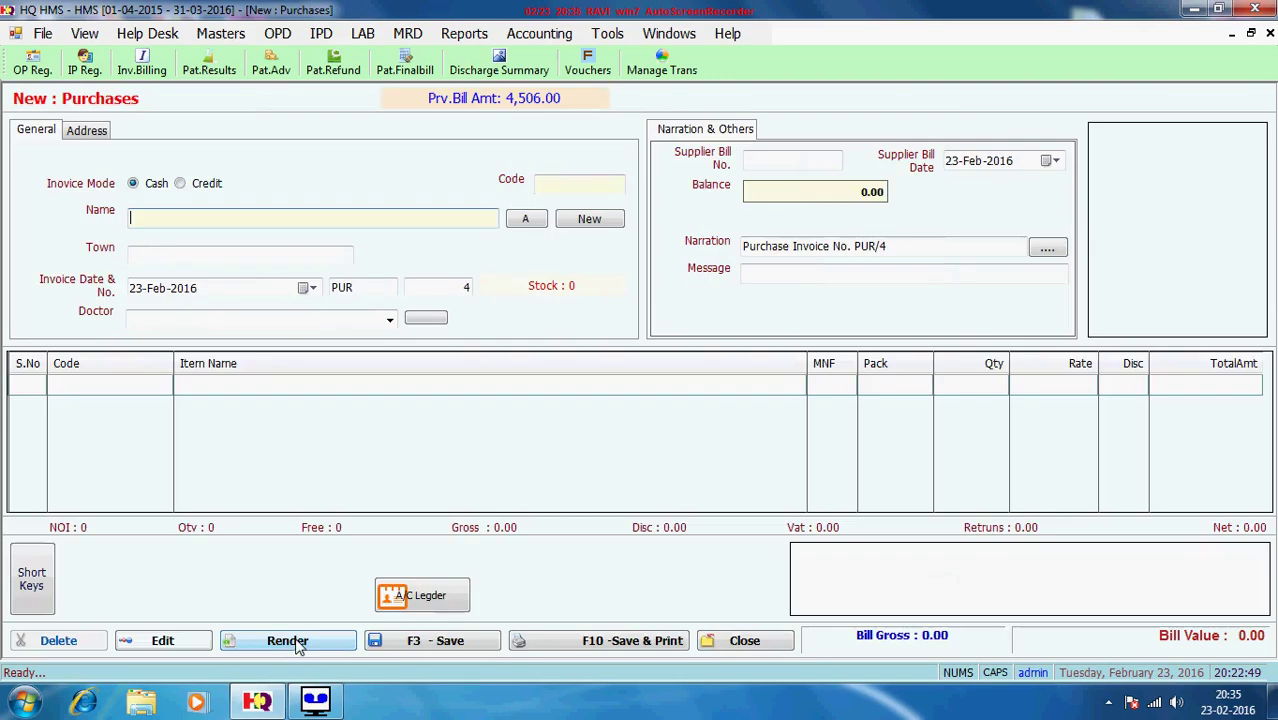
left_click(745, 640)
left_click(625, 412)
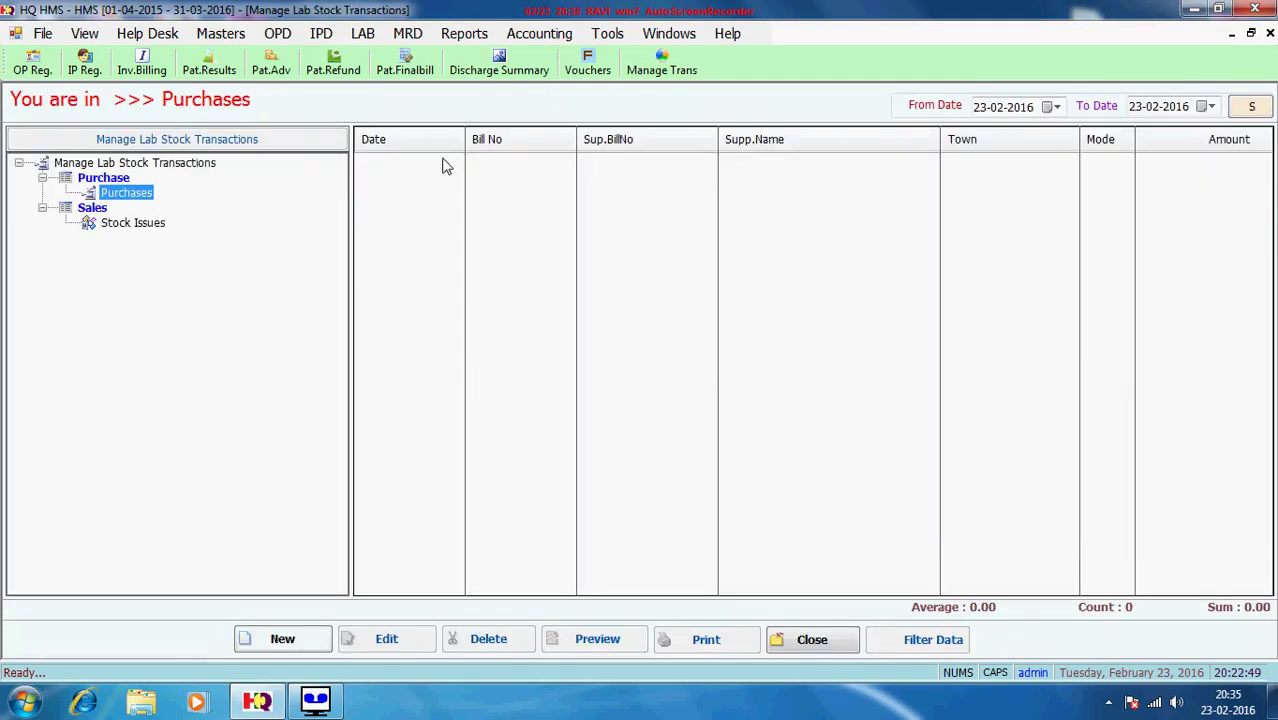
View a blank new in-patient registration form and close it without saving
left_click(322, 34)
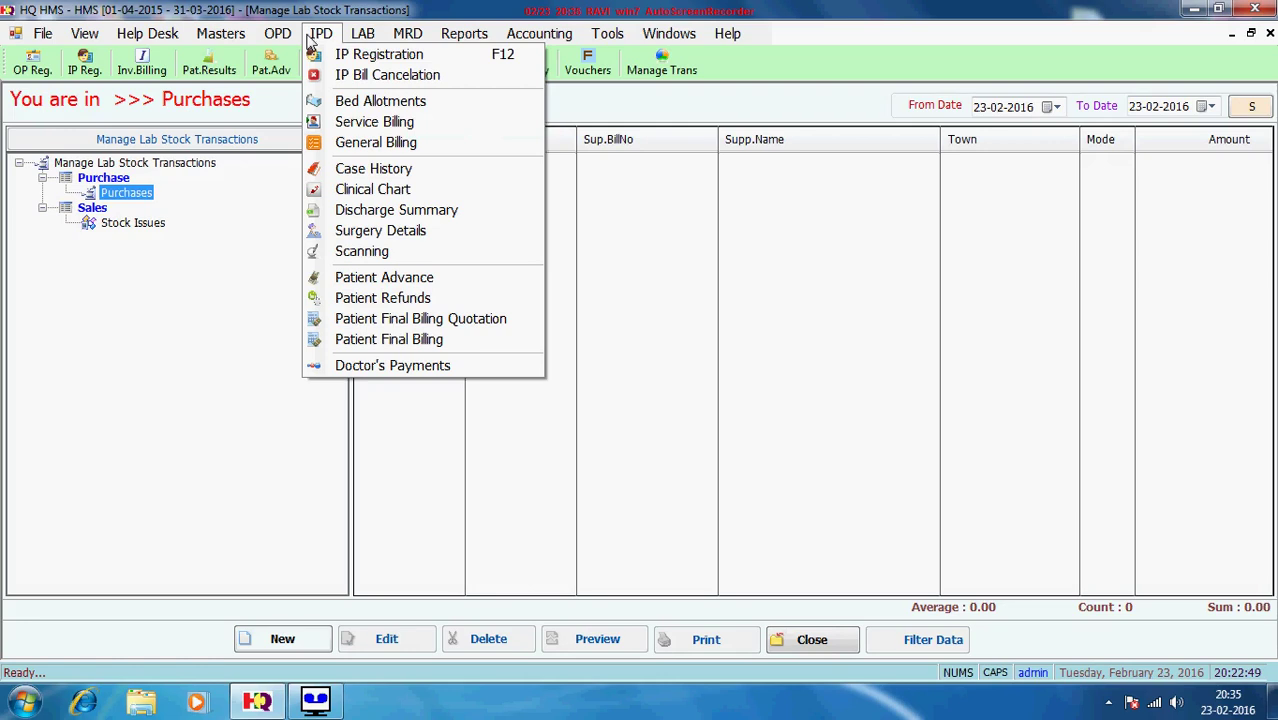
left_click(358, 56)
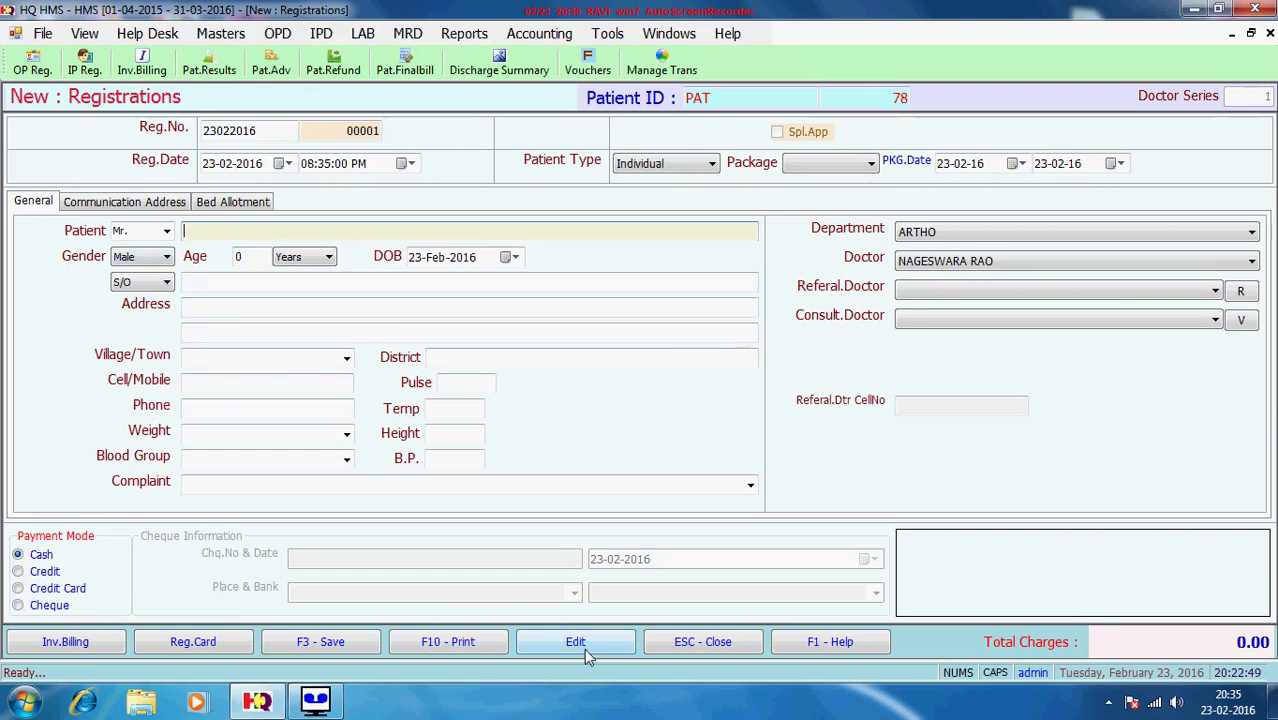
left_click(703, 645)
left_click(630, 414)
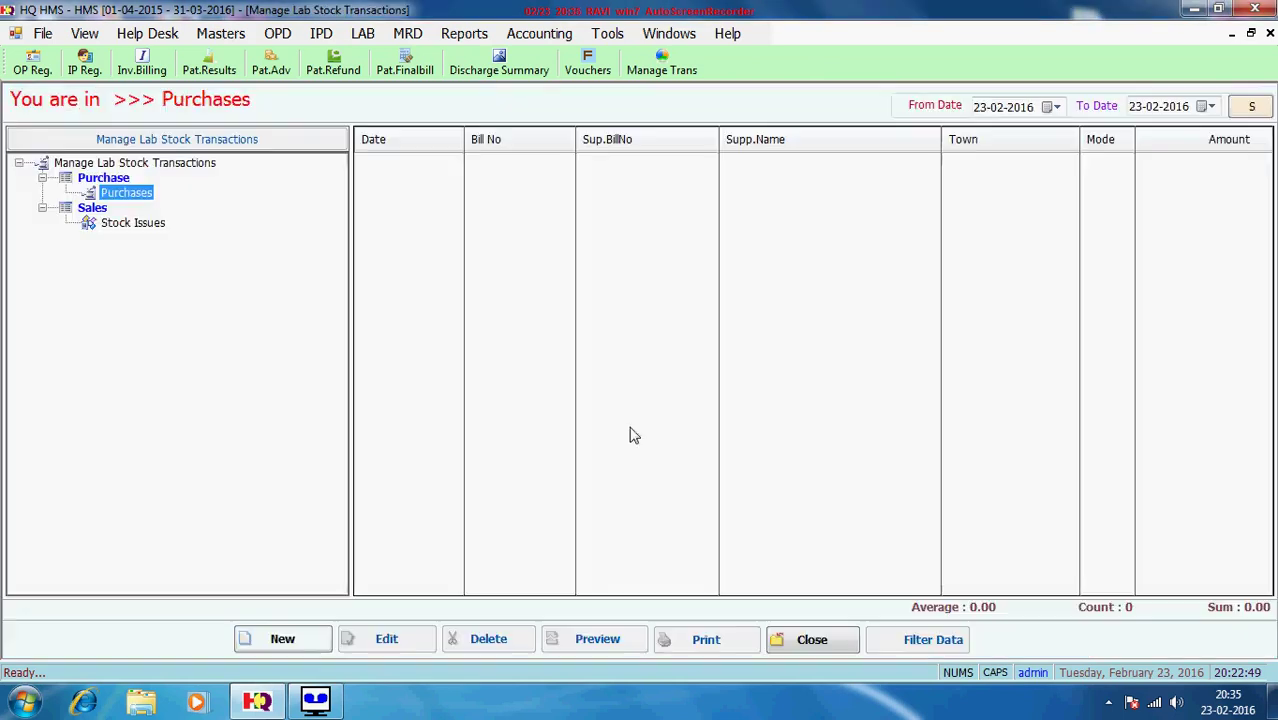
Load the in-patient's bed allotment by patient ID and check its ward, room, bed, rent period and complaint fields
left_click(321, 33)
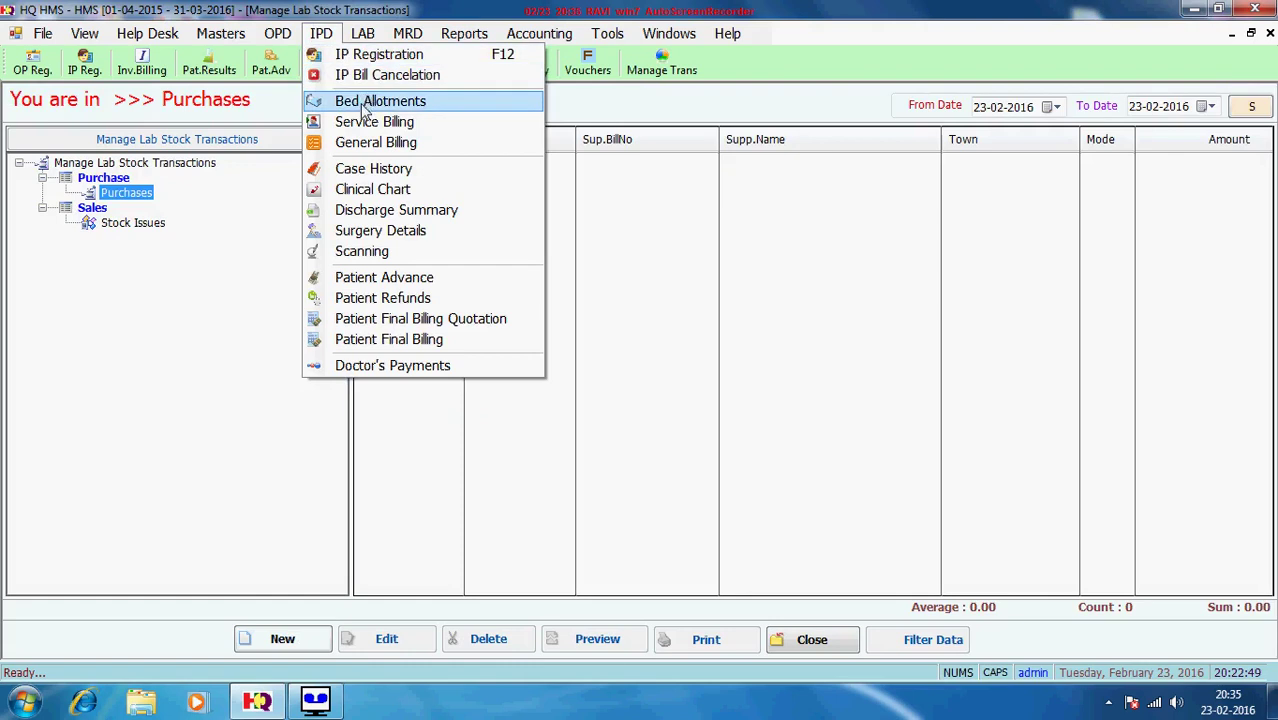
left_click(410, 108)
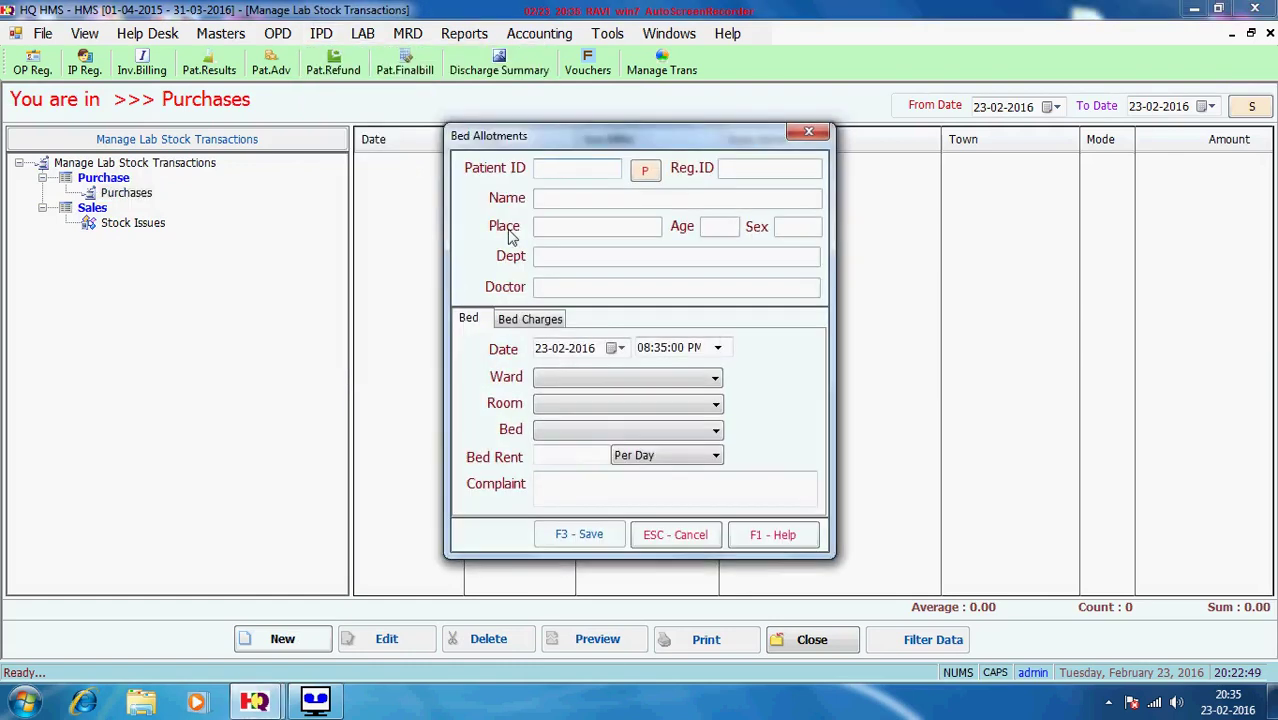
key("Return")
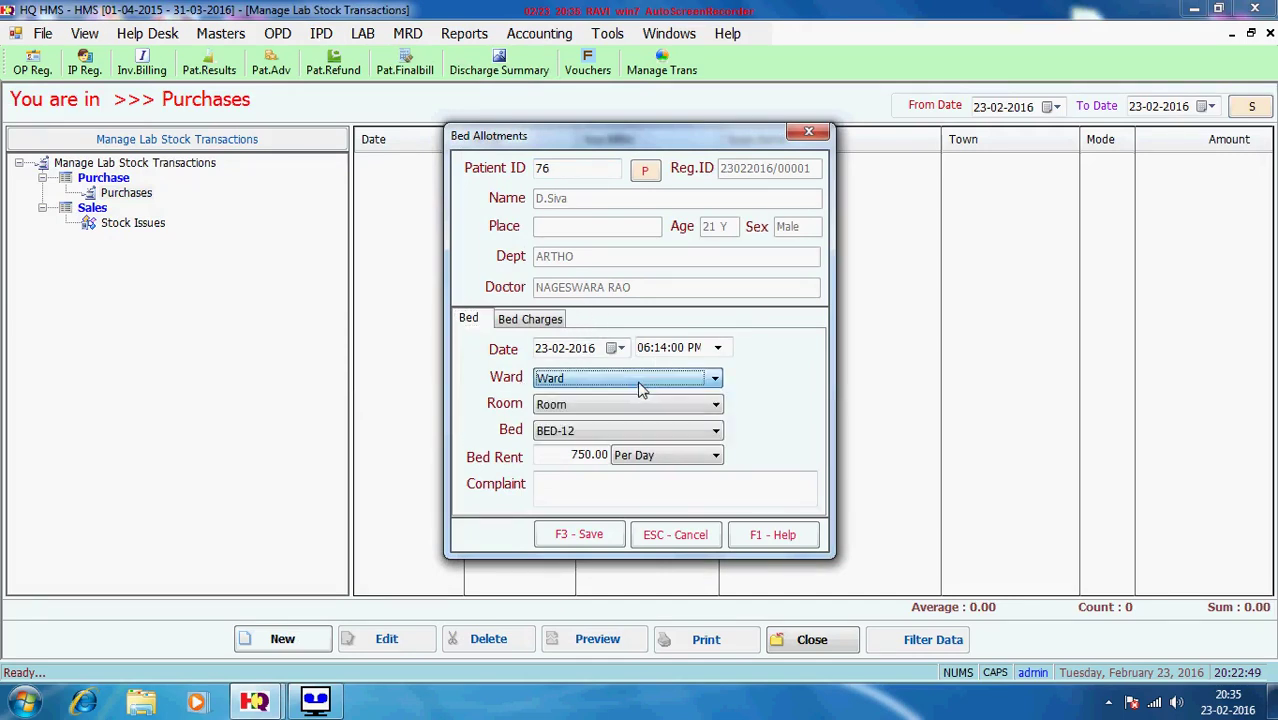
left_click(622, 412)
left_click(618, 418)
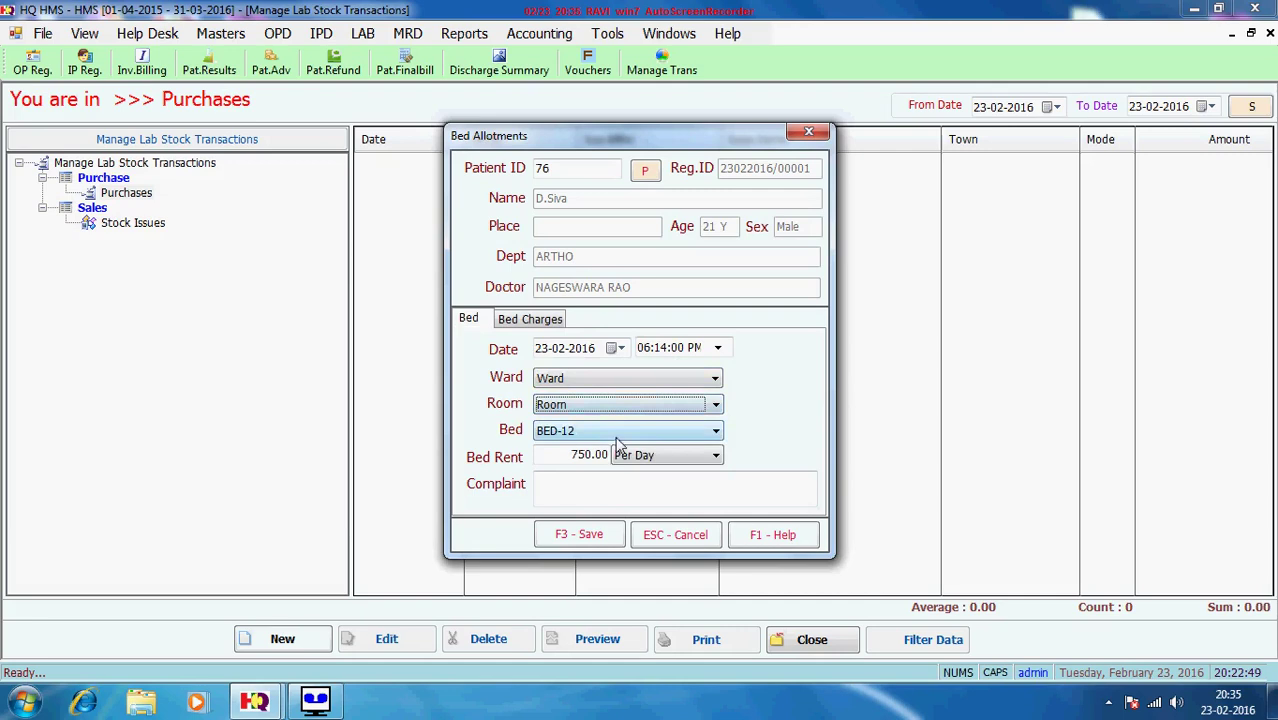
left_click(616, 434)
left_click(616, 447)
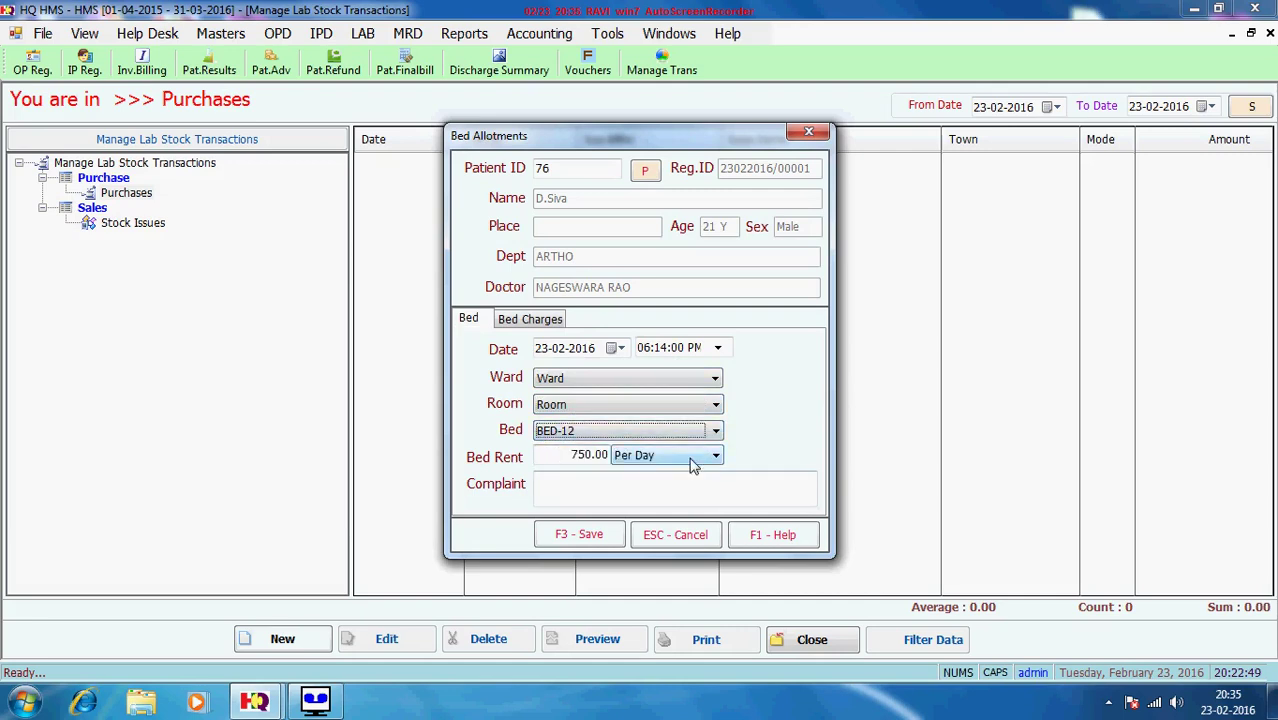
left_click(700, 459)
left_click(690, 467)
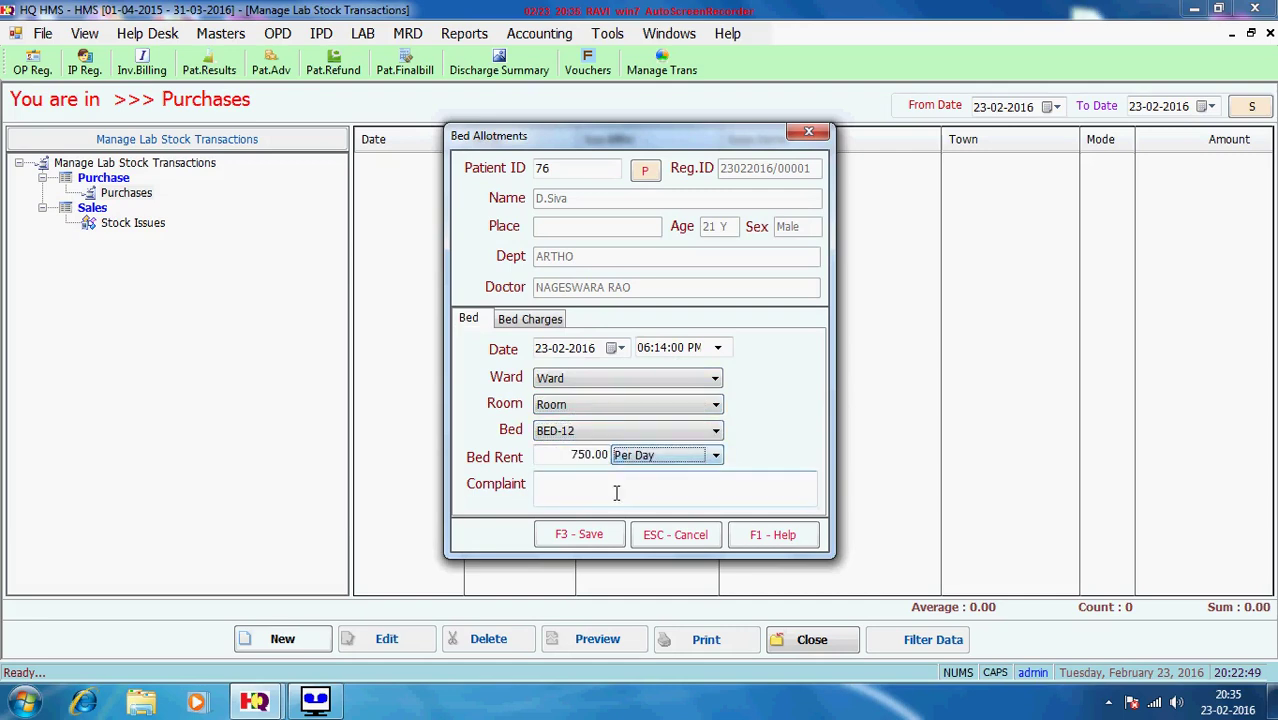
left_click(572, 492)
Review the bed charges of the allotment and save it
left_click(537, 324)
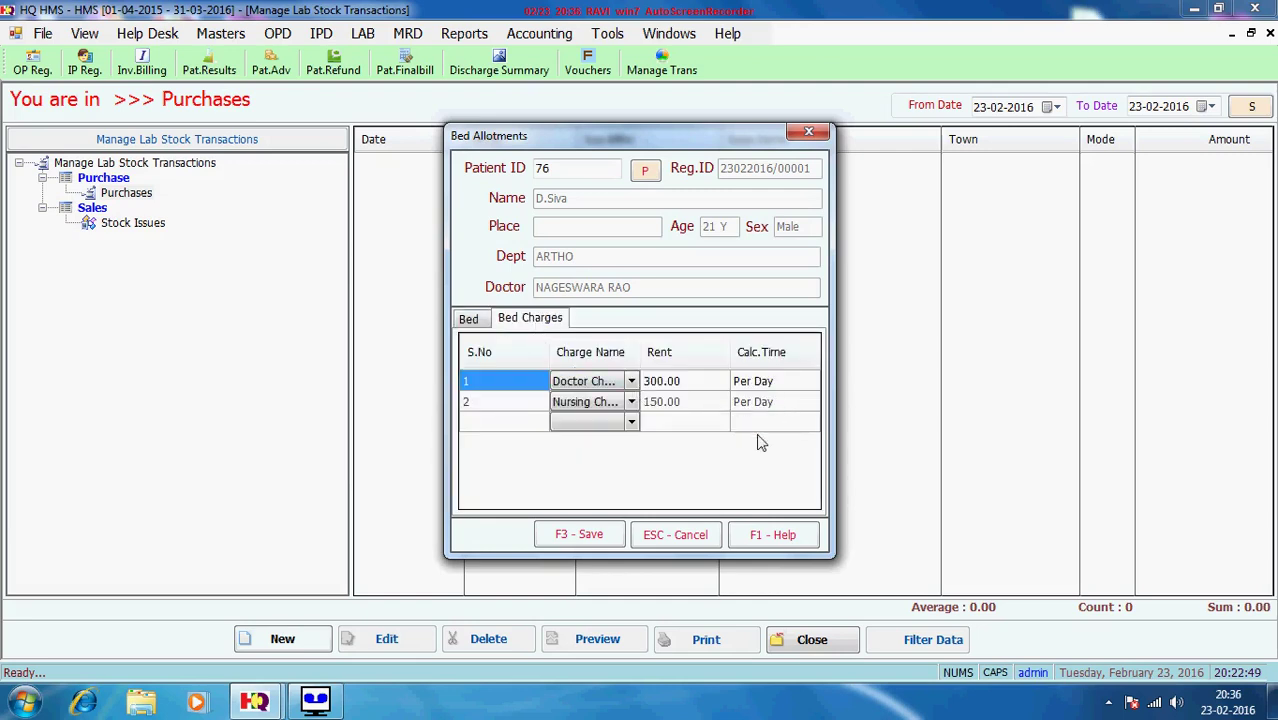
left_click(580, 535)
left_click(700, 422)
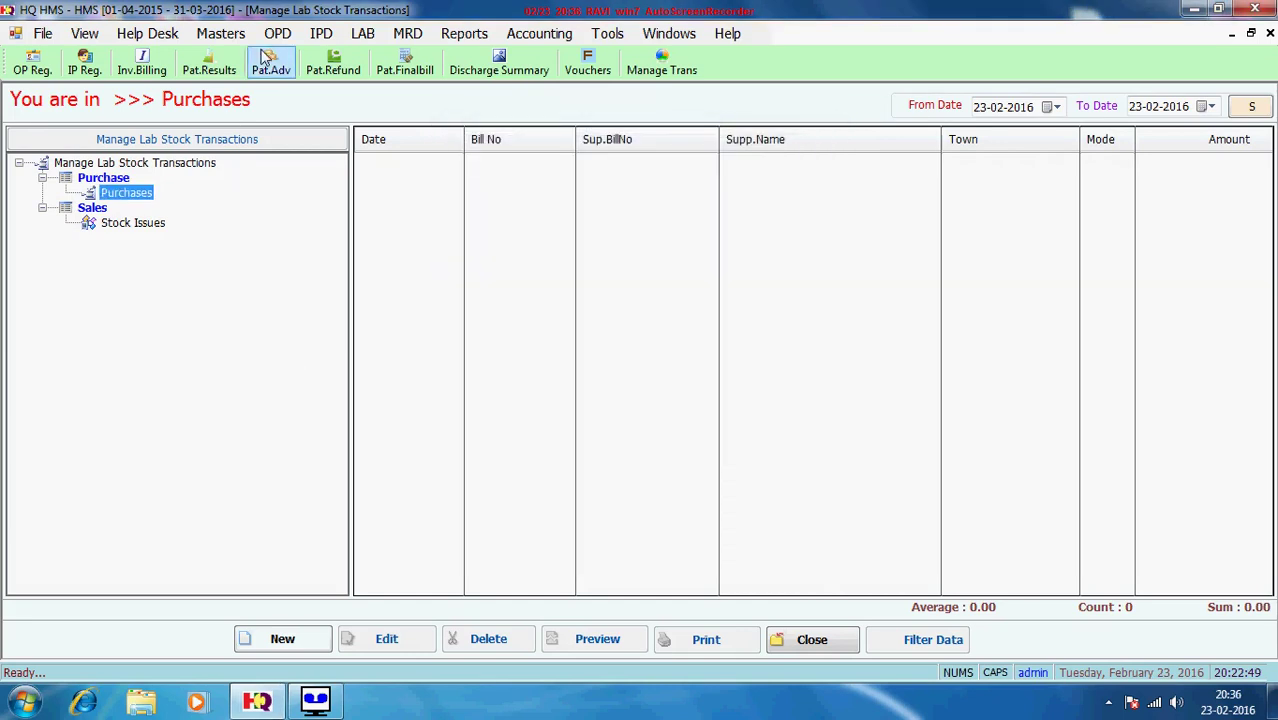
Start a new in-patient service bill and load the patient by patient ID
left_click(318, 33)
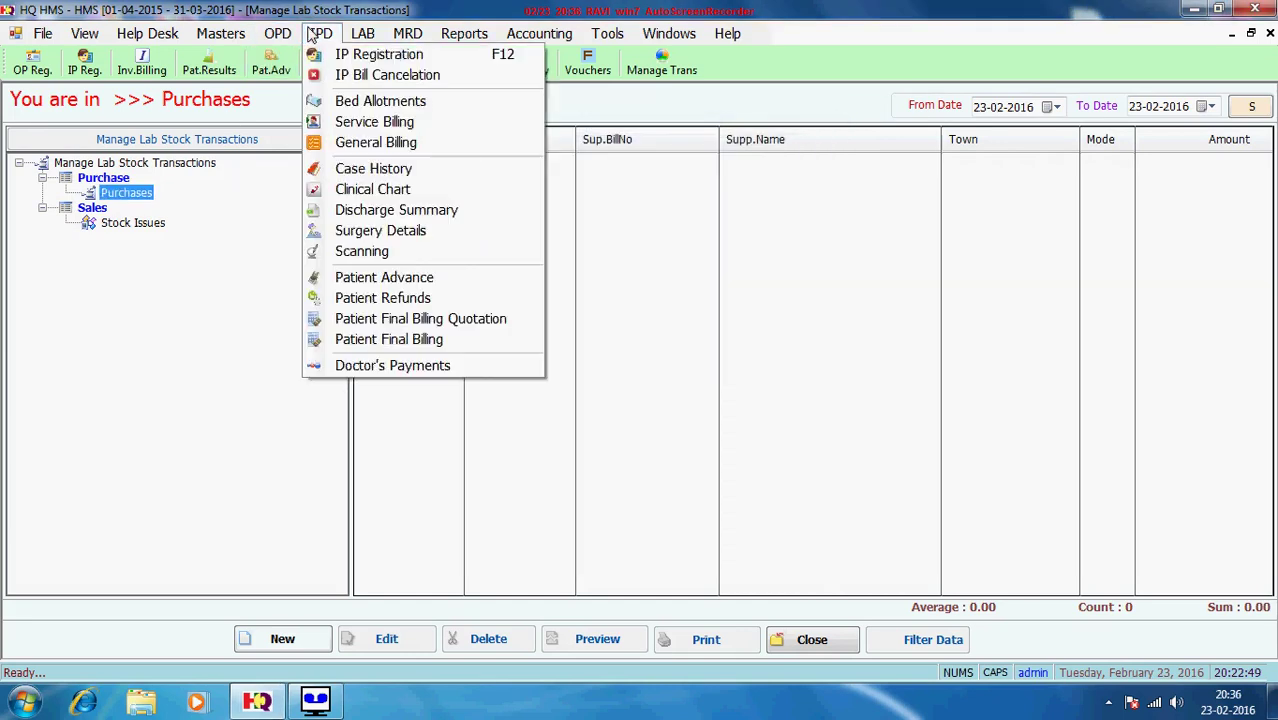
left_click(396, 121)
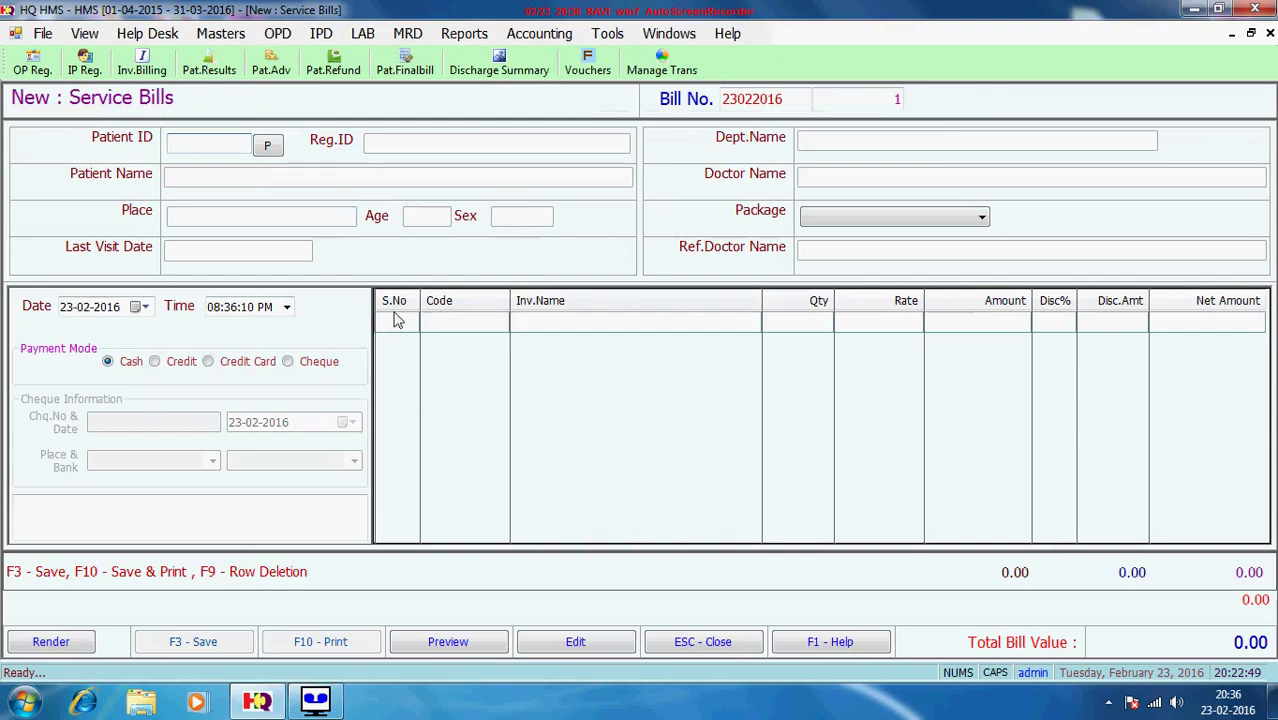
type("76")
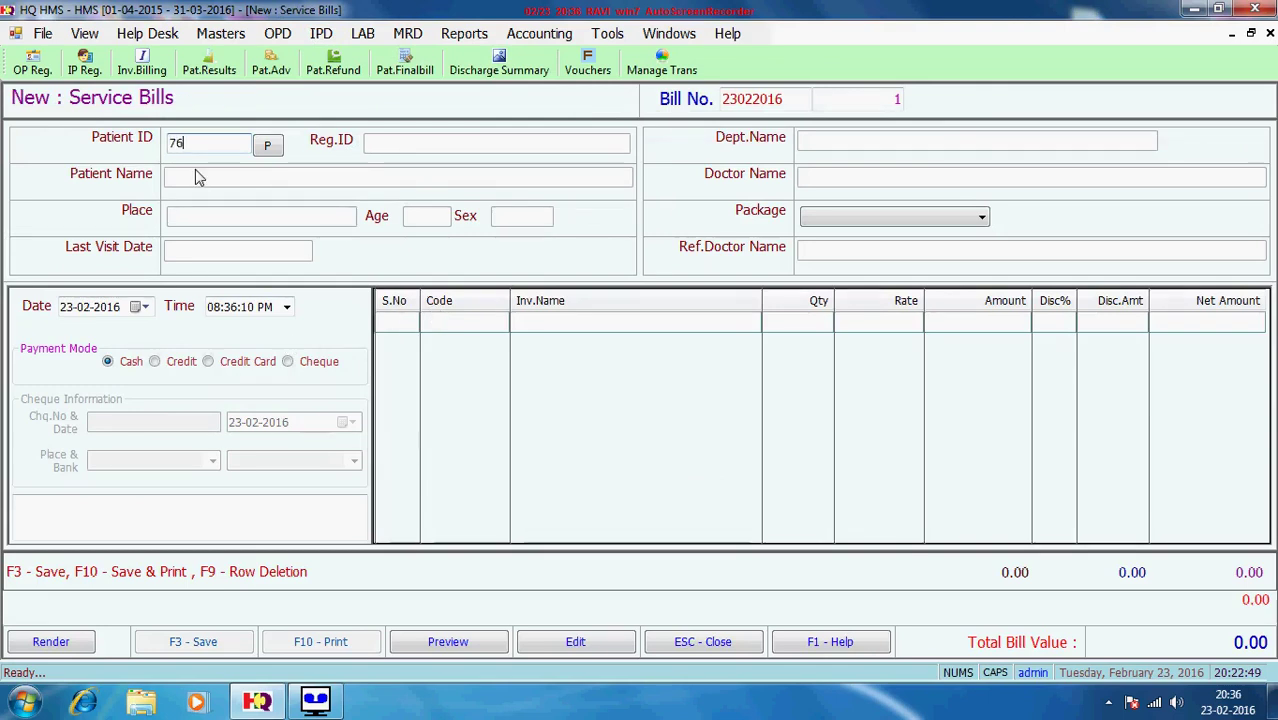
key("Return")
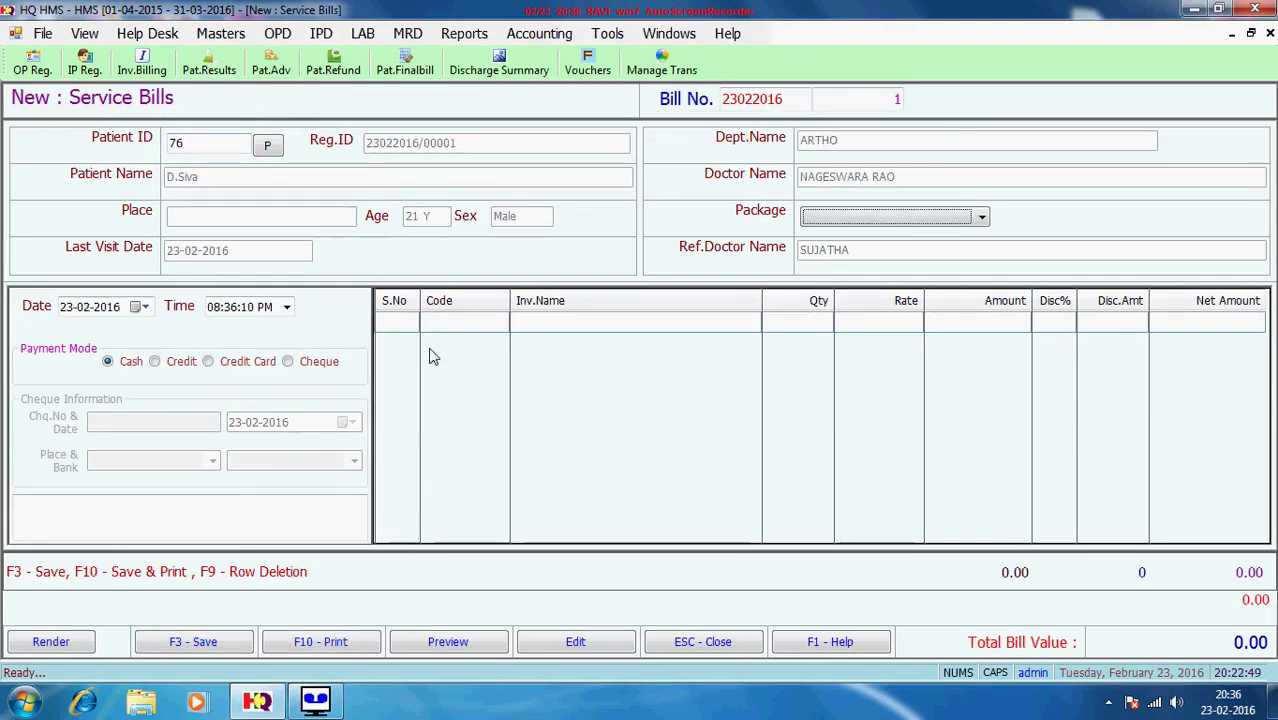
Add the service charge c22 (charg22) to the bill with a quantity of 1
left_click(399, 322)
key("Return")
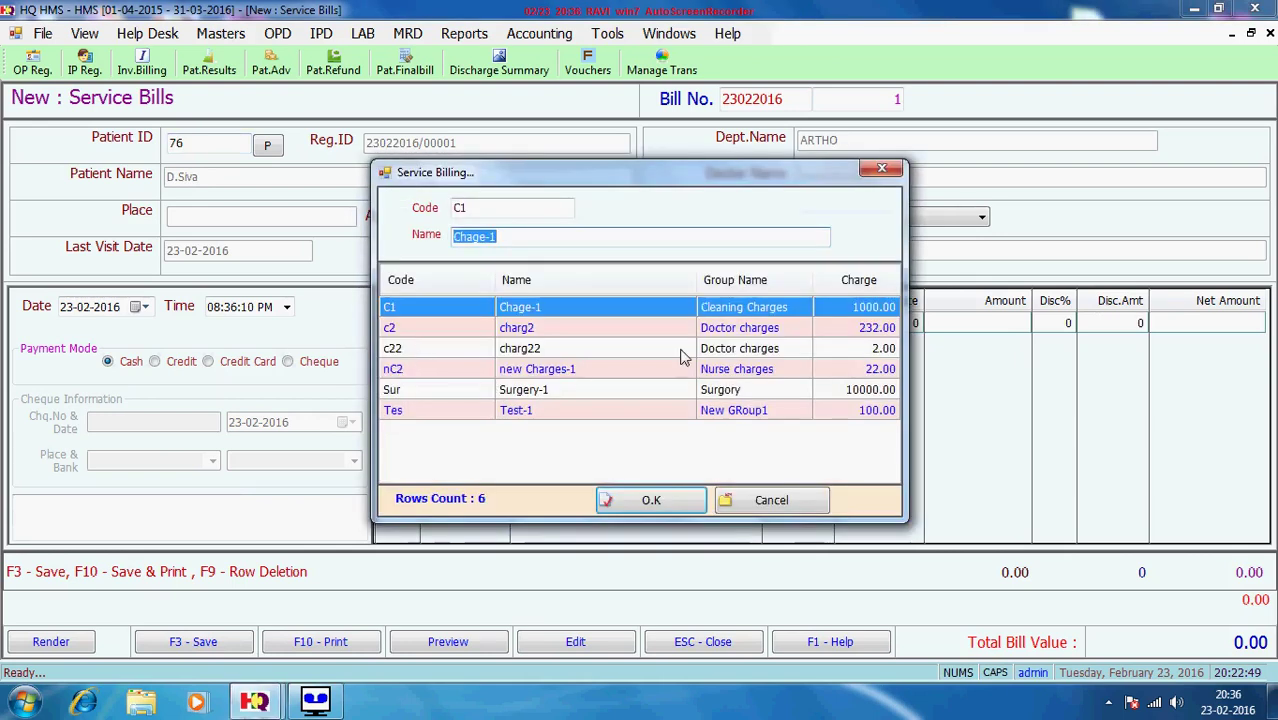
left_click(718, 348)
left_click(651, 501)
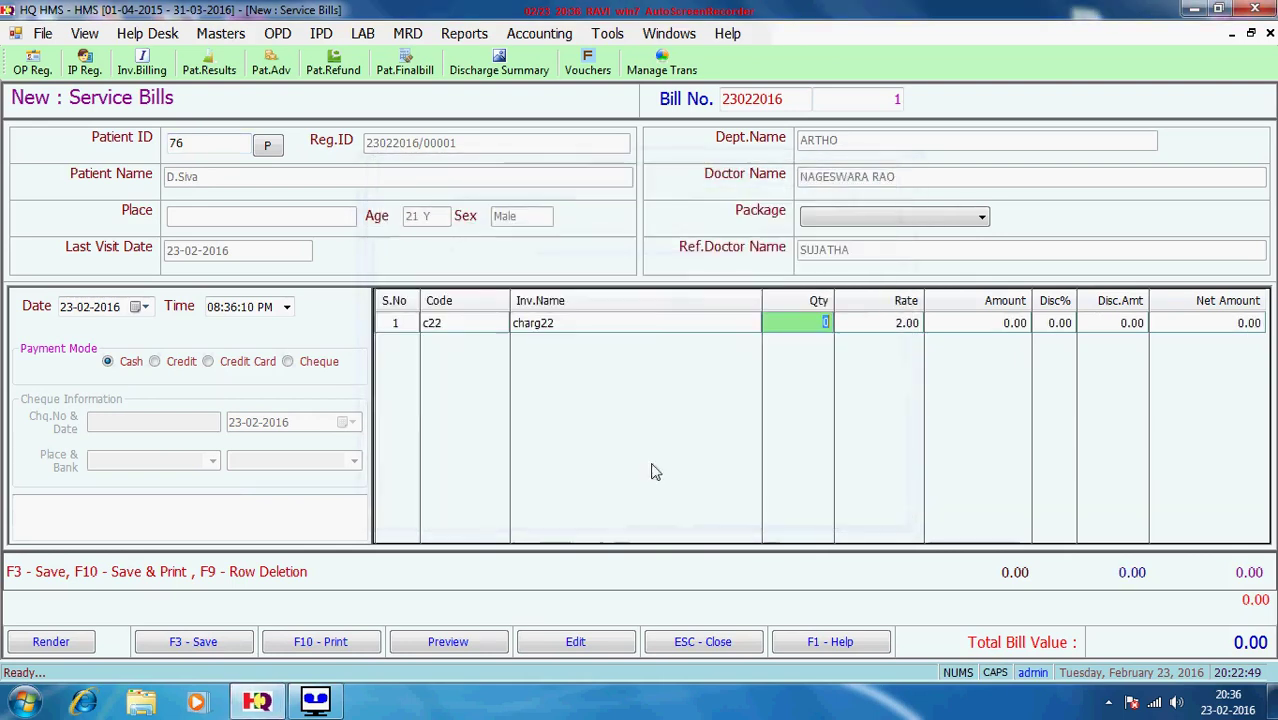
type("1")
key("Return")
key("Return")
key("Return")
key("Return")
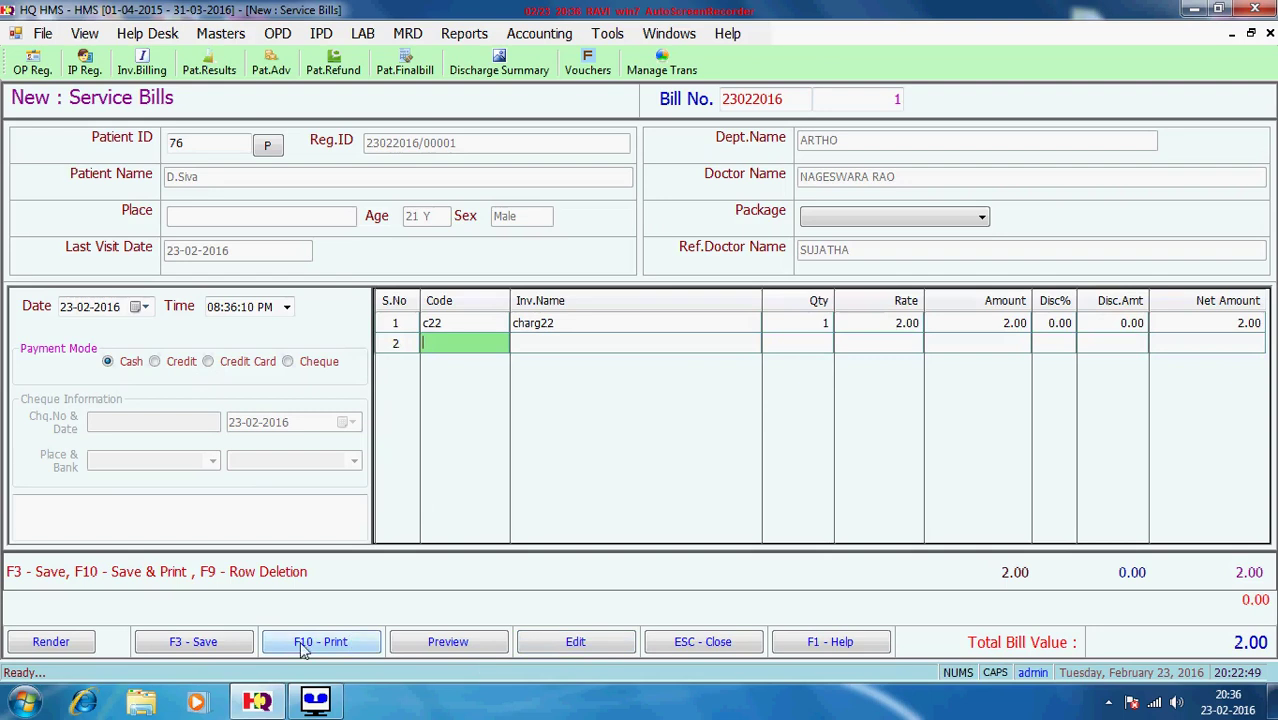
Save the service bill and close the service billing screen
left_click(195, 645)
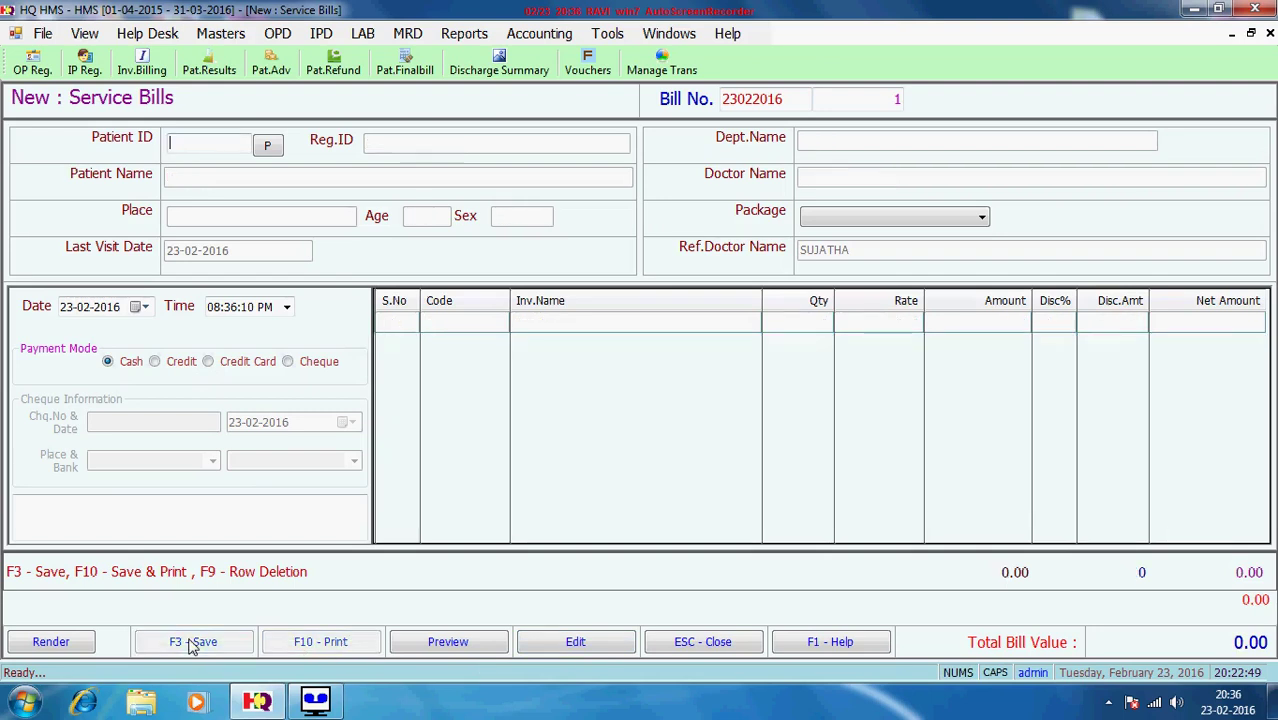
left_click(713, 642)
left_click(617, 420)
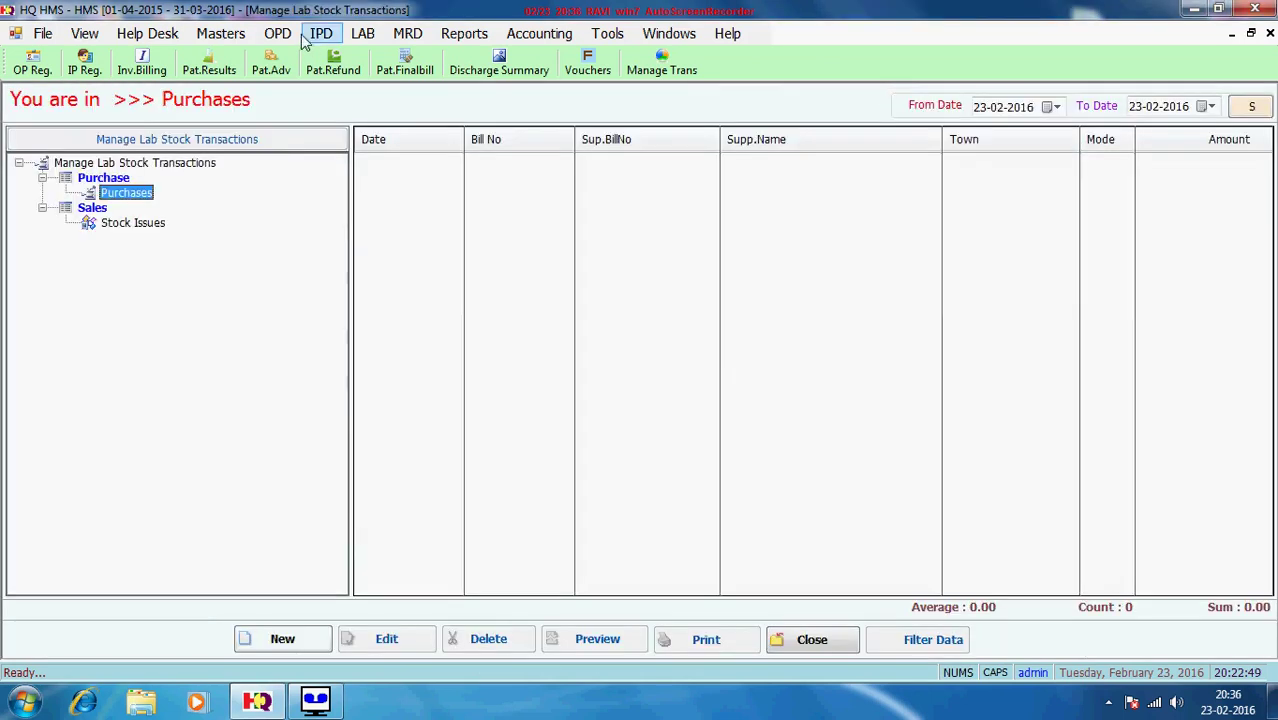
Load the patient's surgery details by patient ID, review them and close the form without saving
left_click(322, 34)
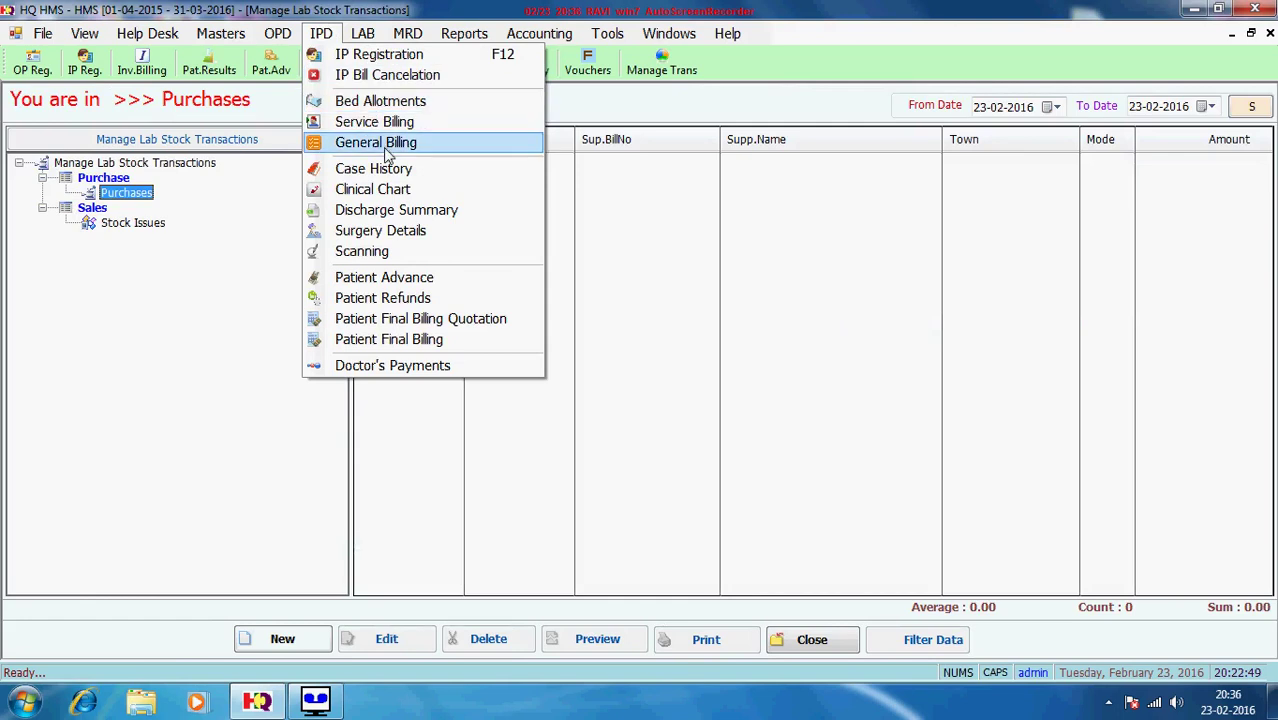
left_click(410, 233)
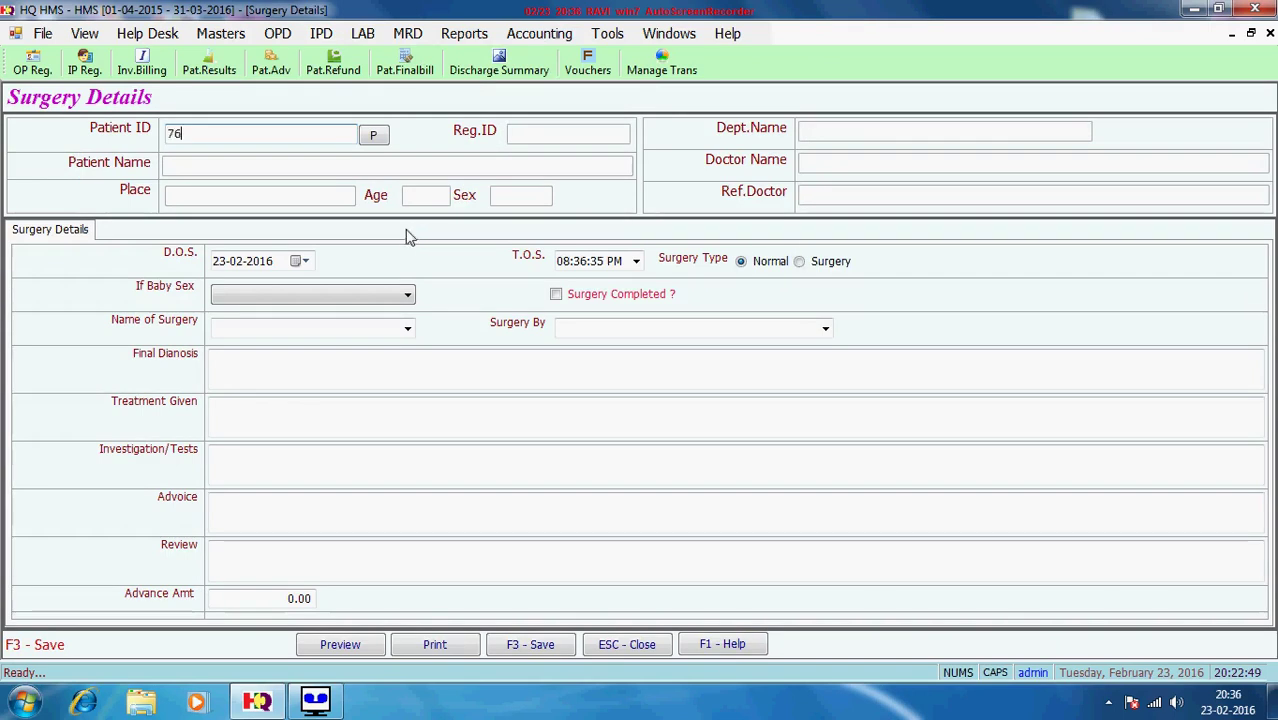
type("76")
key("Return")
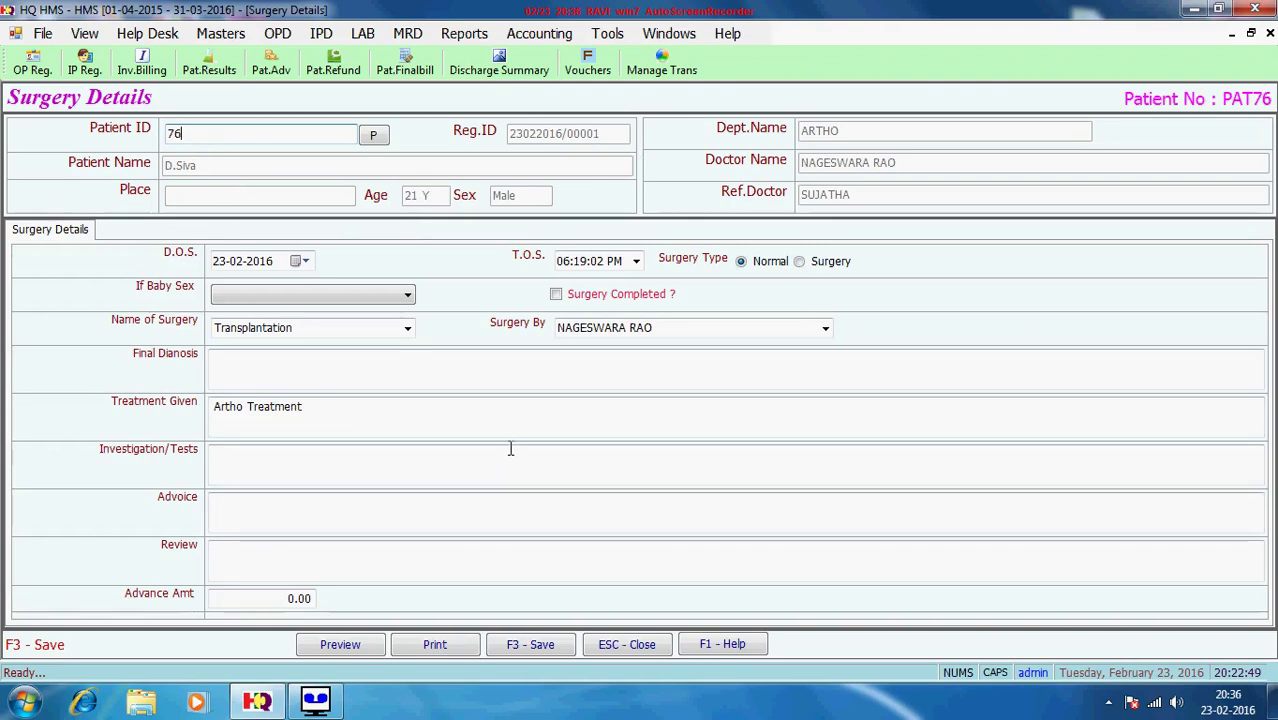
left_click(640, 645)
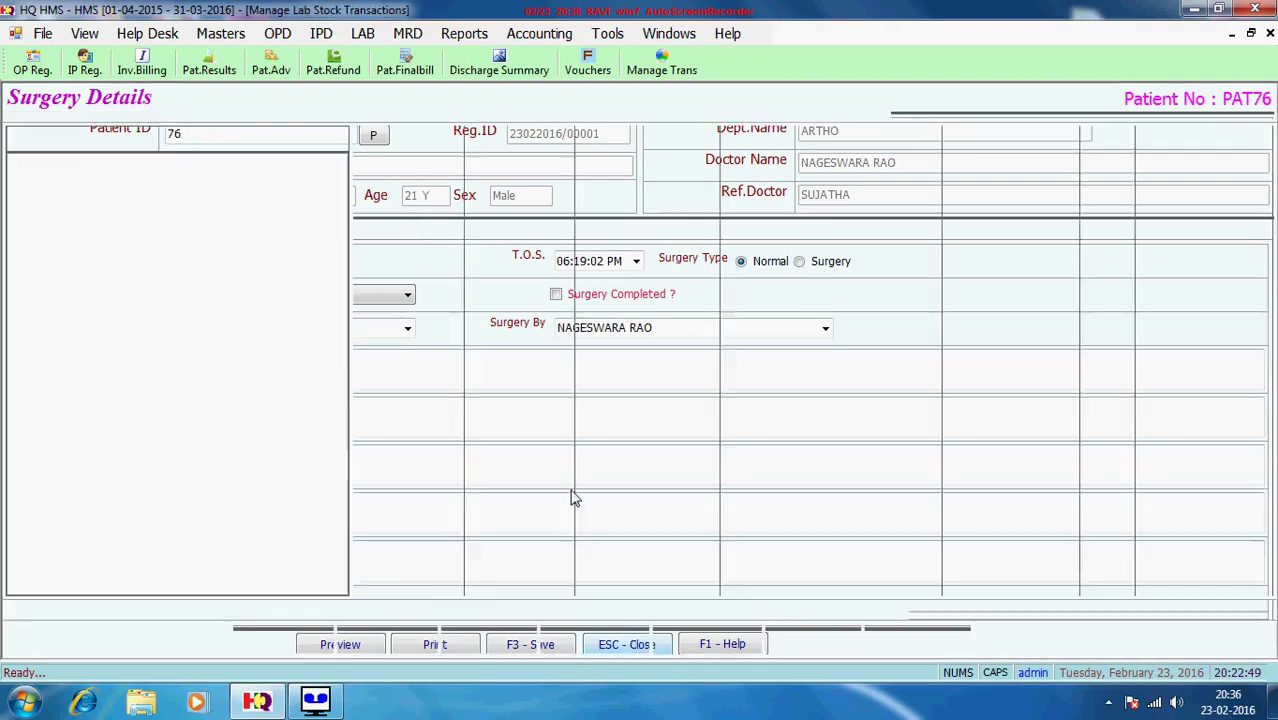
Open a new patient final bill and load the patient's account entries by patient ID for review
left_click(319, 34)
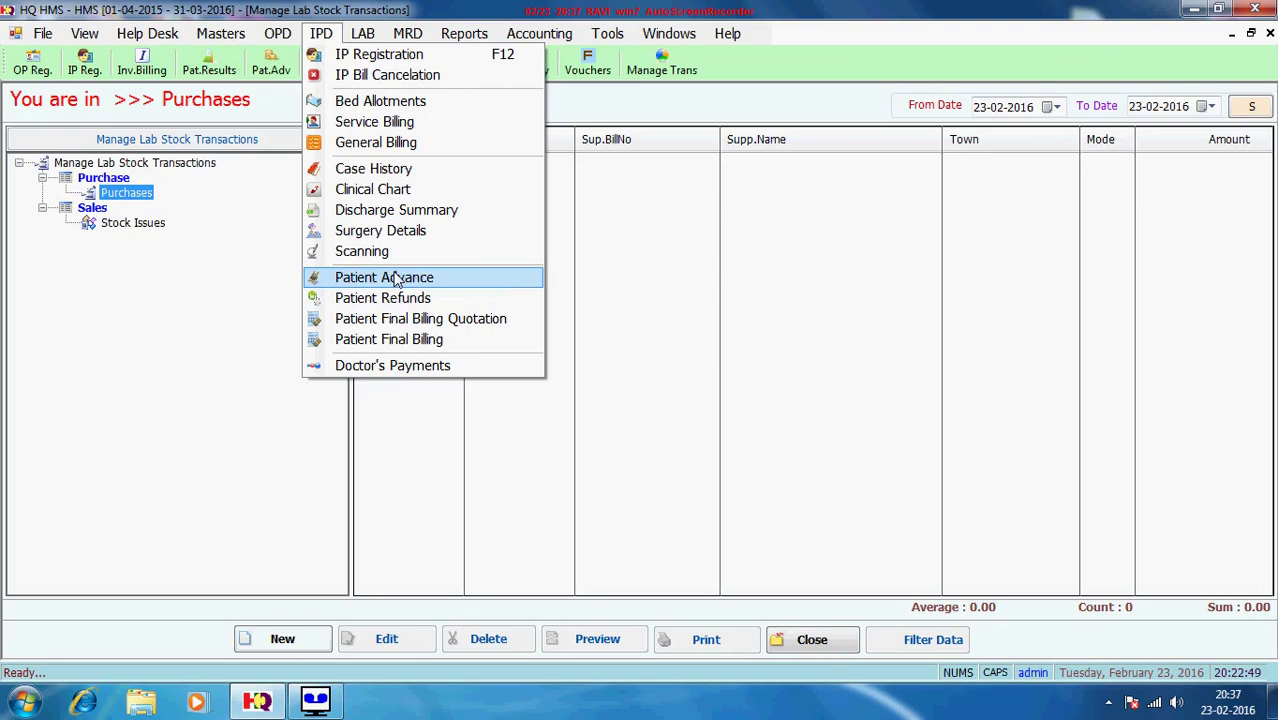
left_click(419, 340)
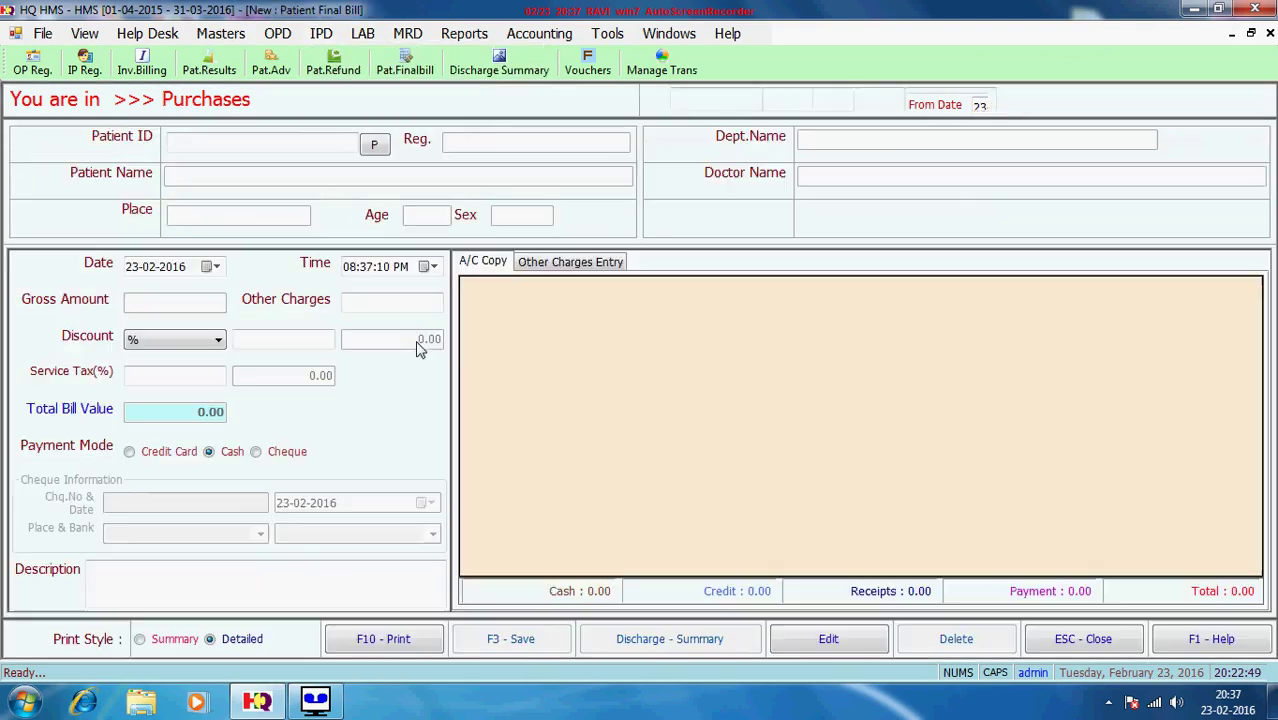
left_click(199, 140)
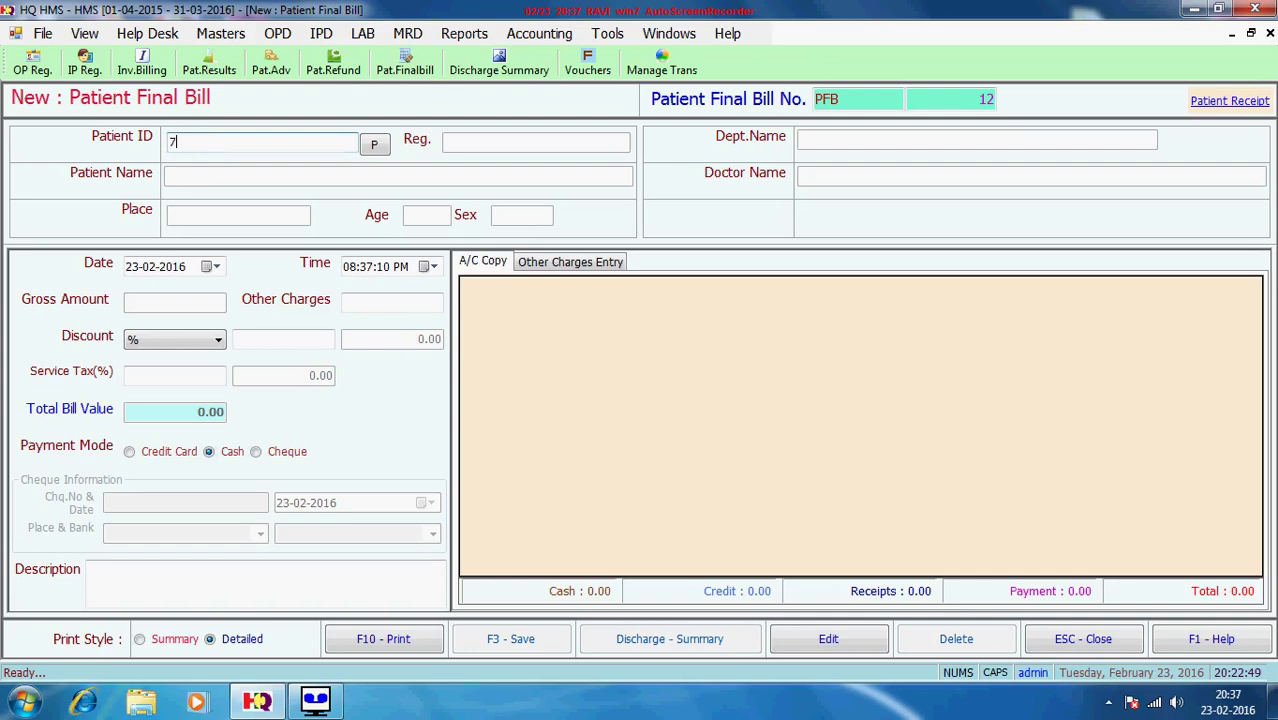
type("76")
key("Return")
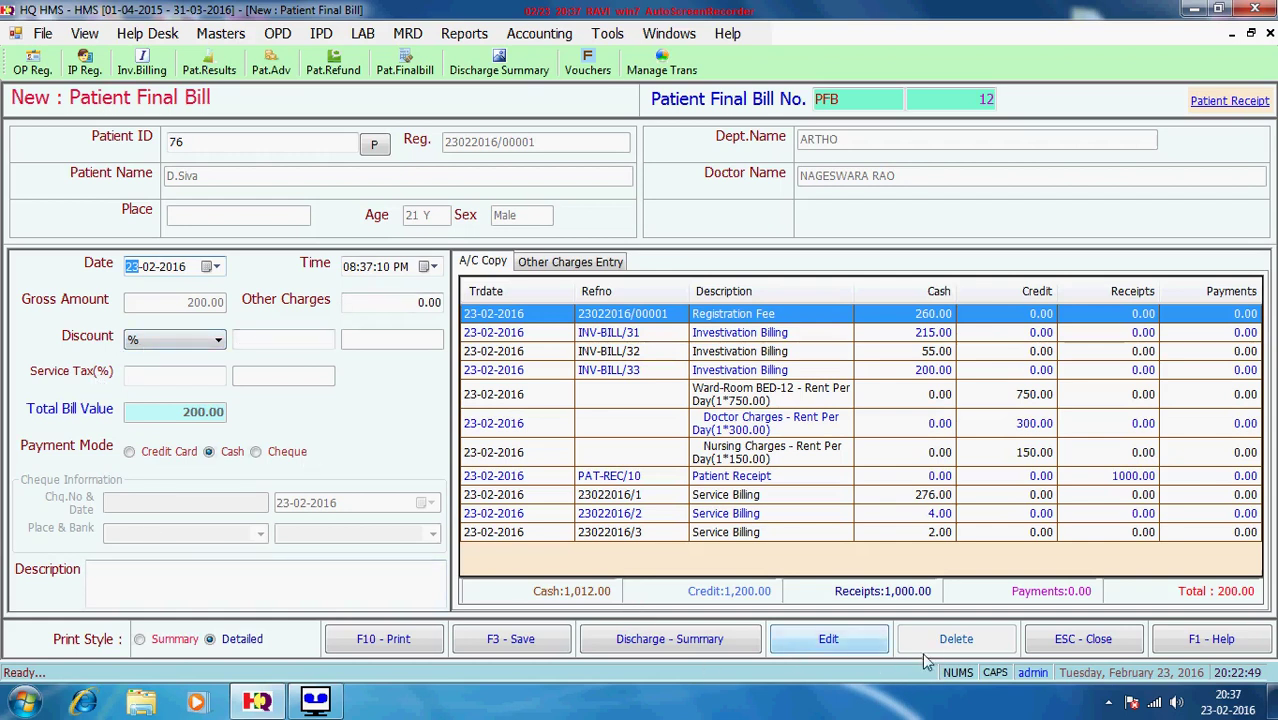
Close the final bill without saving it and close the lab stock transactions screen
left_click(1083, 648)
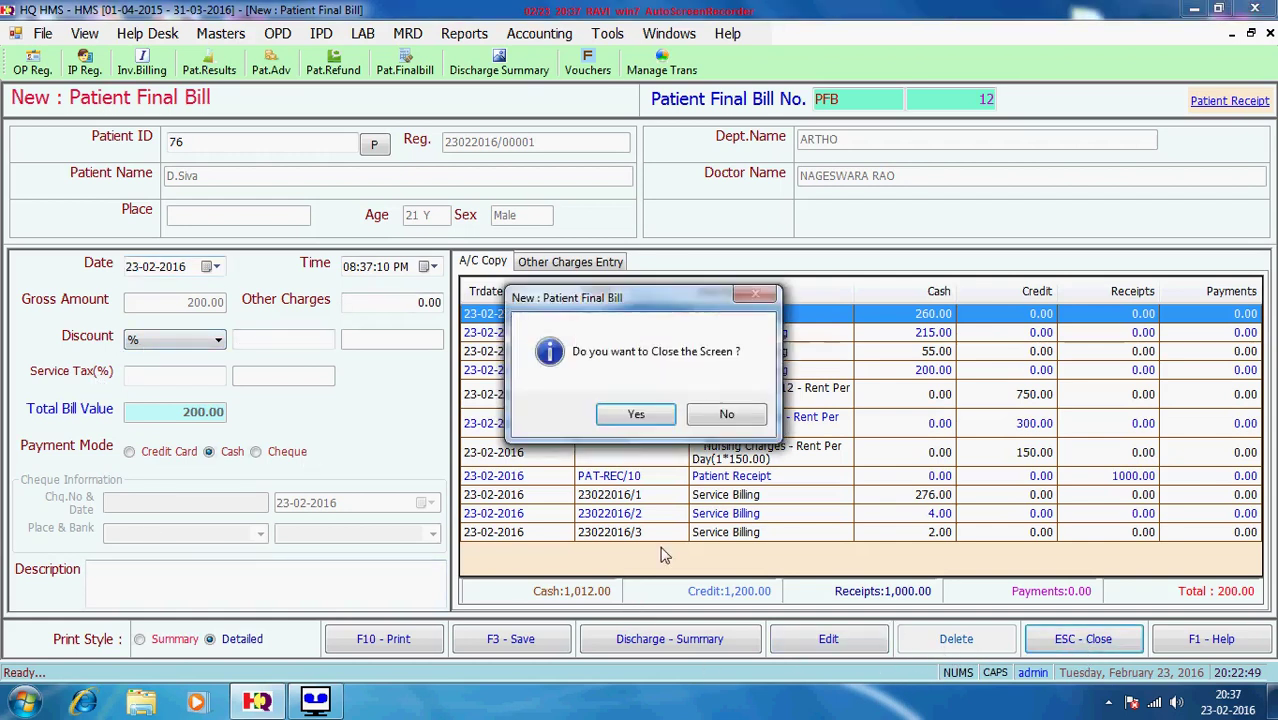
left_click(634, 416)
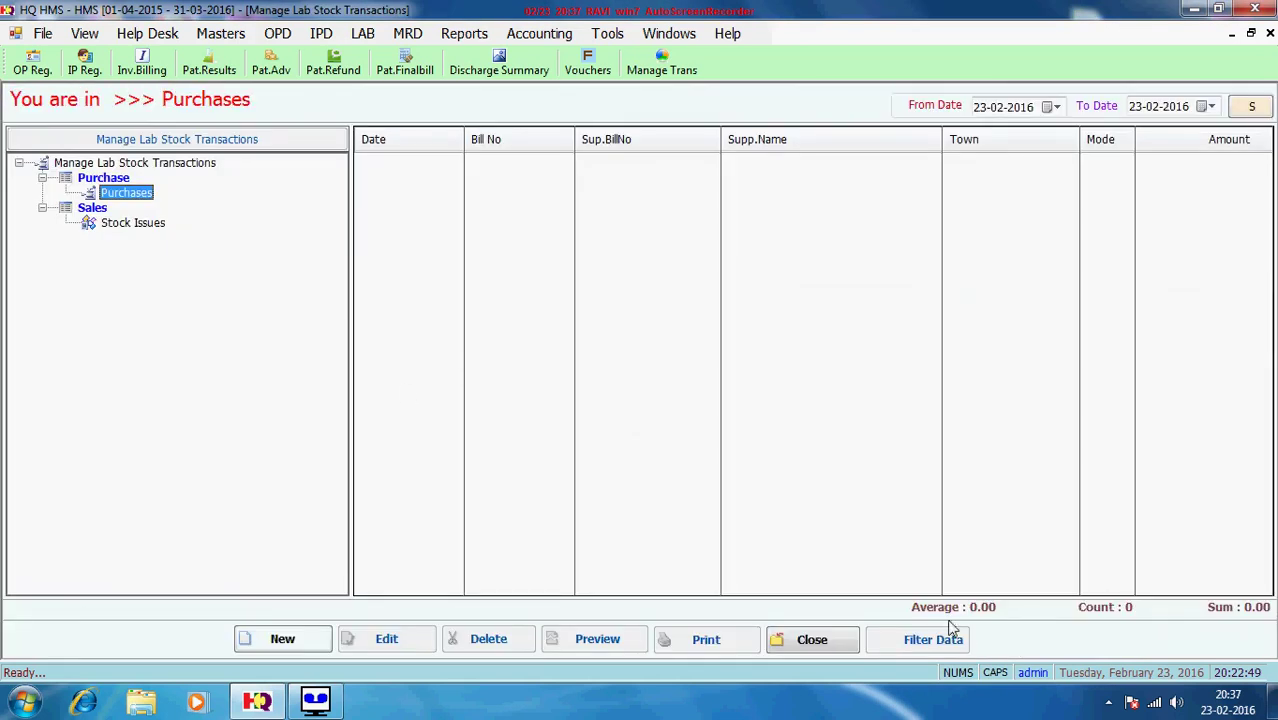
left_click(812, 643)
left_click(625, 415)
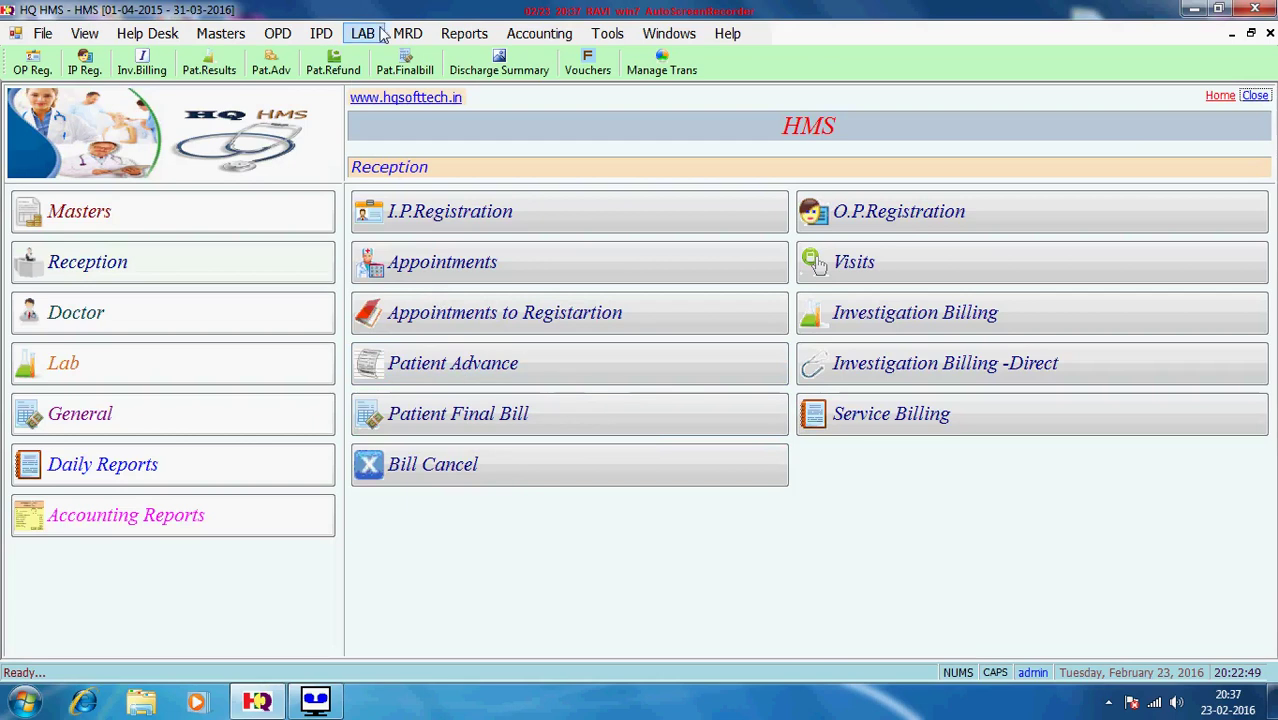
Examine which reports, accounting functions, tools and help desk functions the system offers
left_click(449, 36)
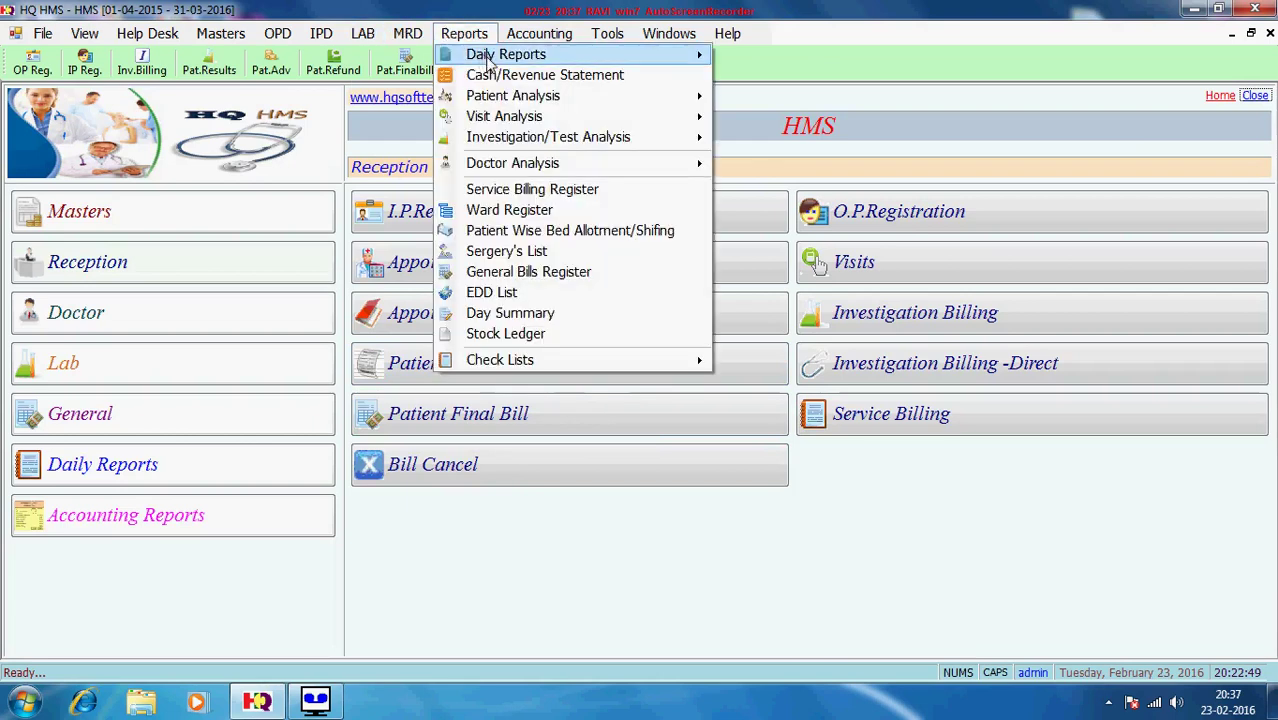
mouse_move(490, 60)
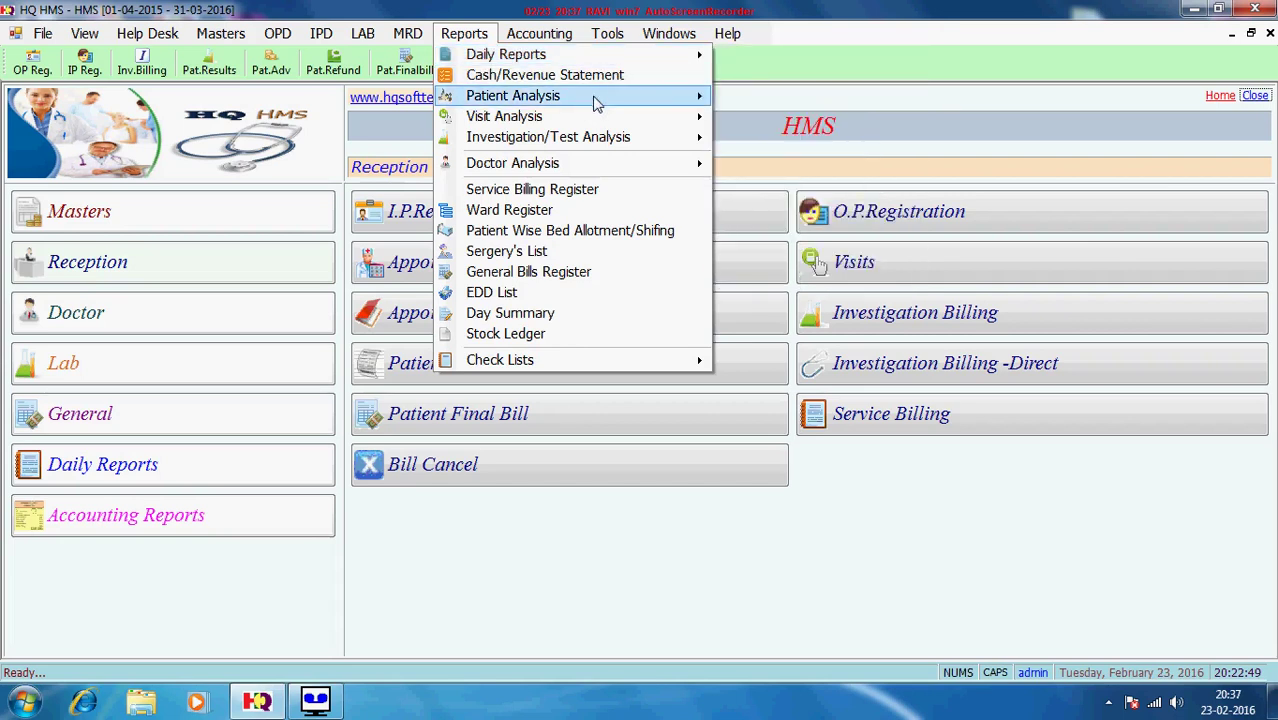
mouse_move(591, 105)
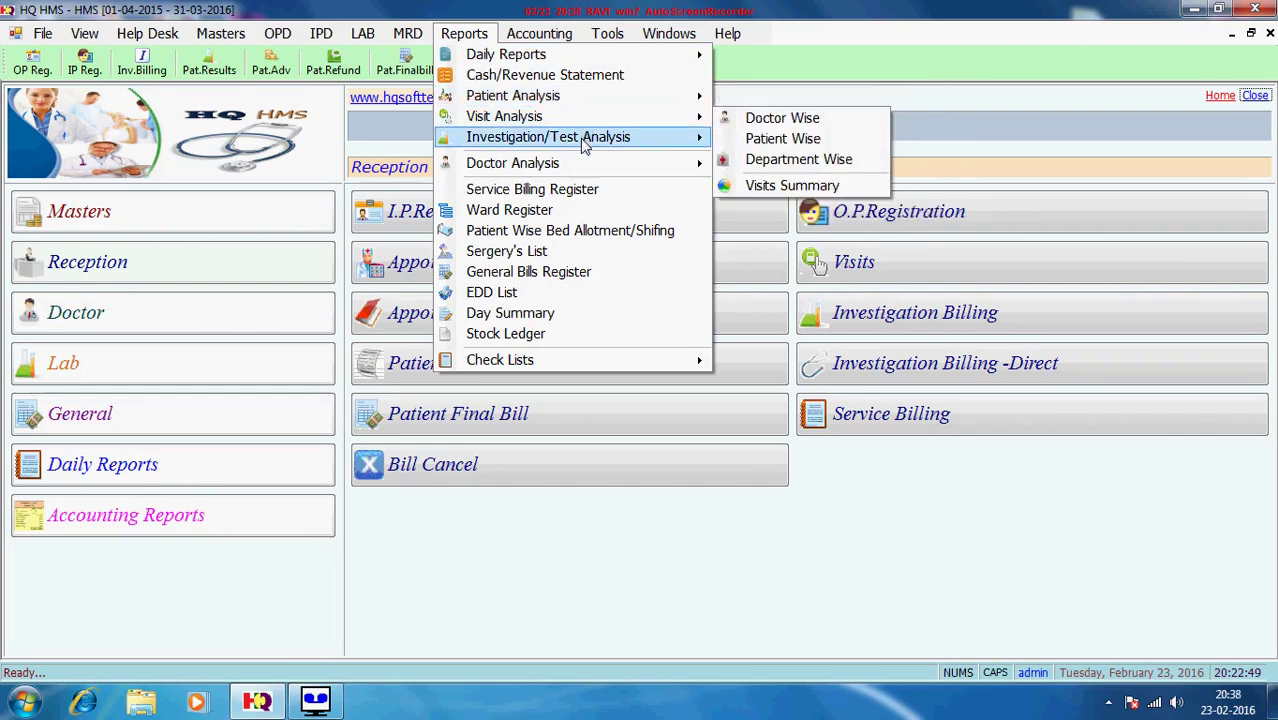
mouse_move(577, 167)
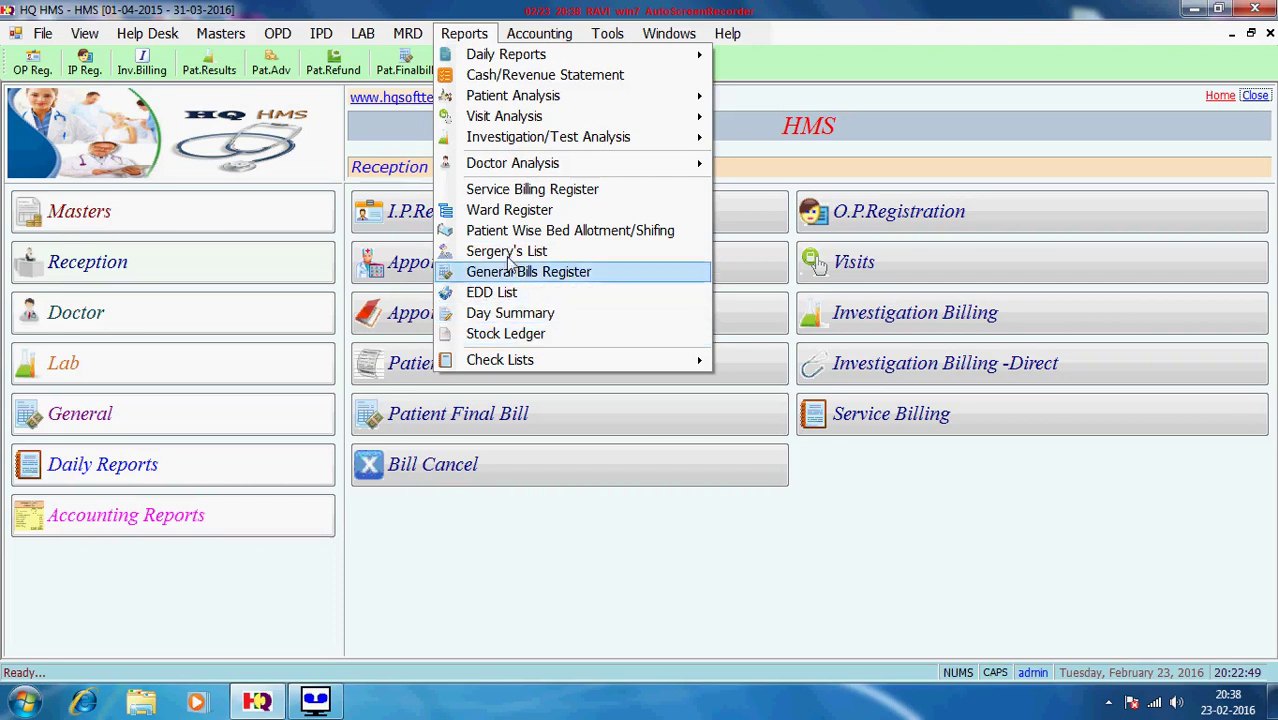
left_click(538, 12)
left_click(541, 35)
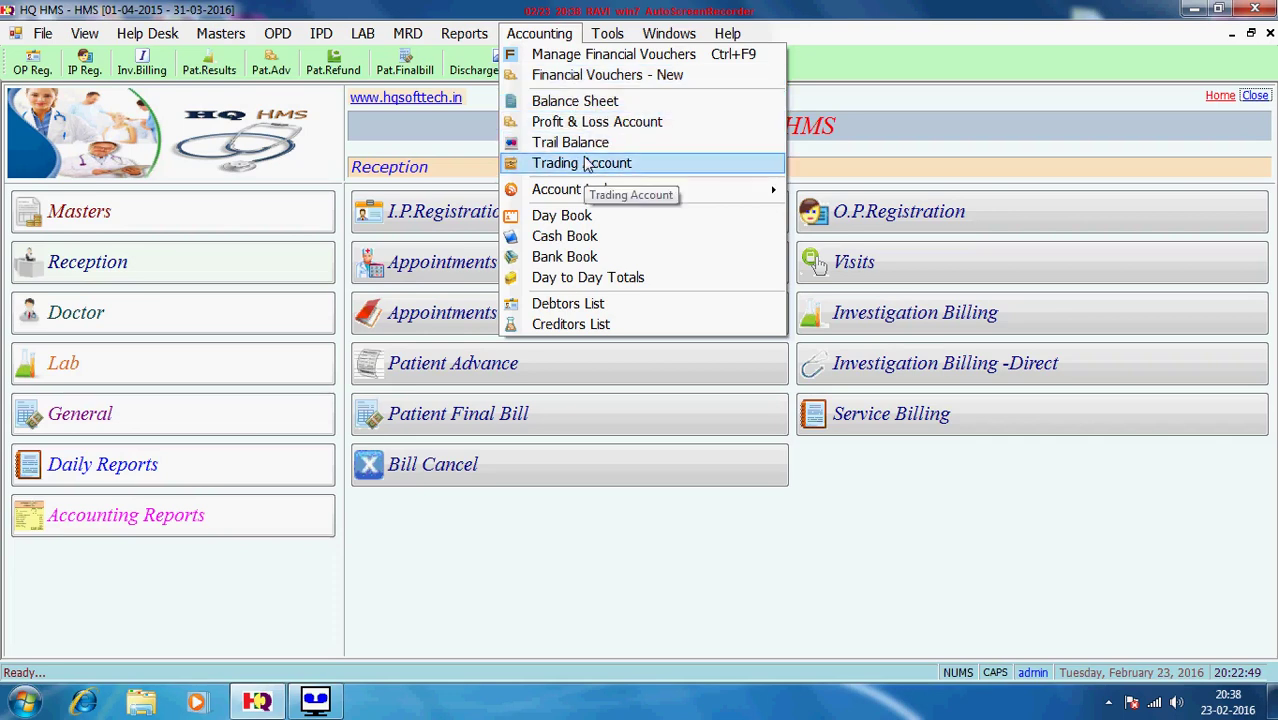
mouse_move(606, 24)
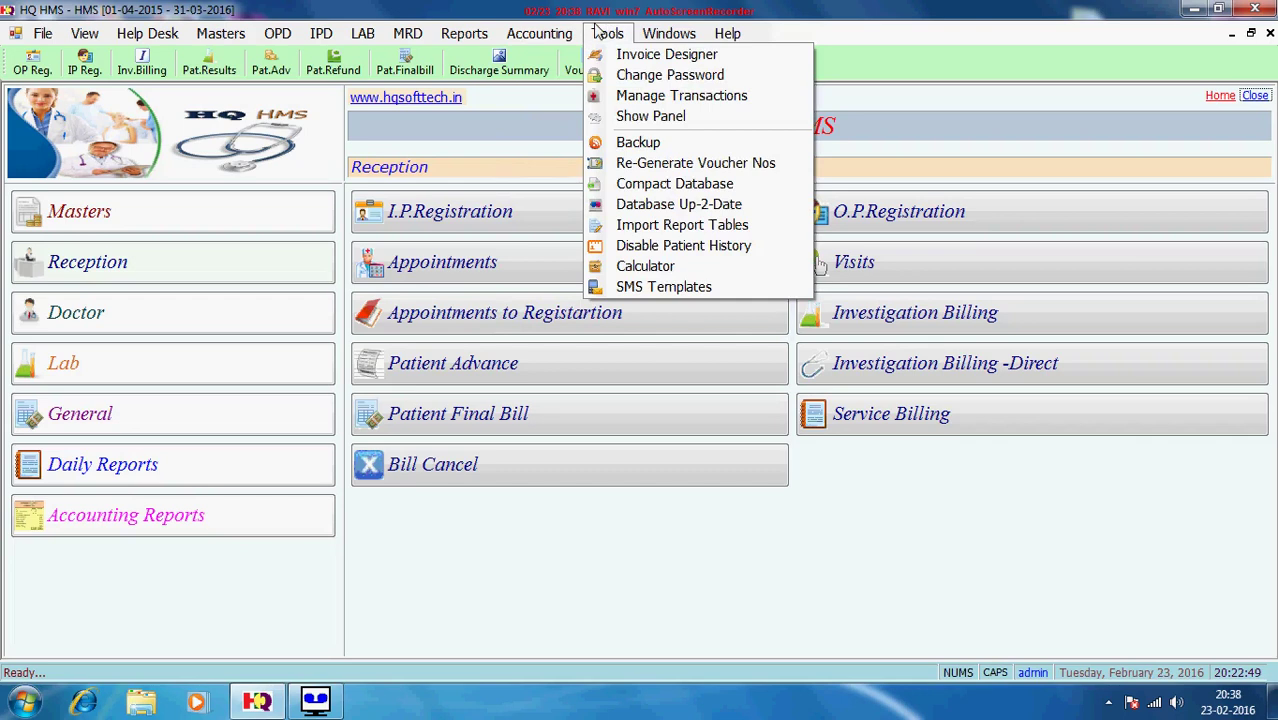
mouse_move(143, 27)
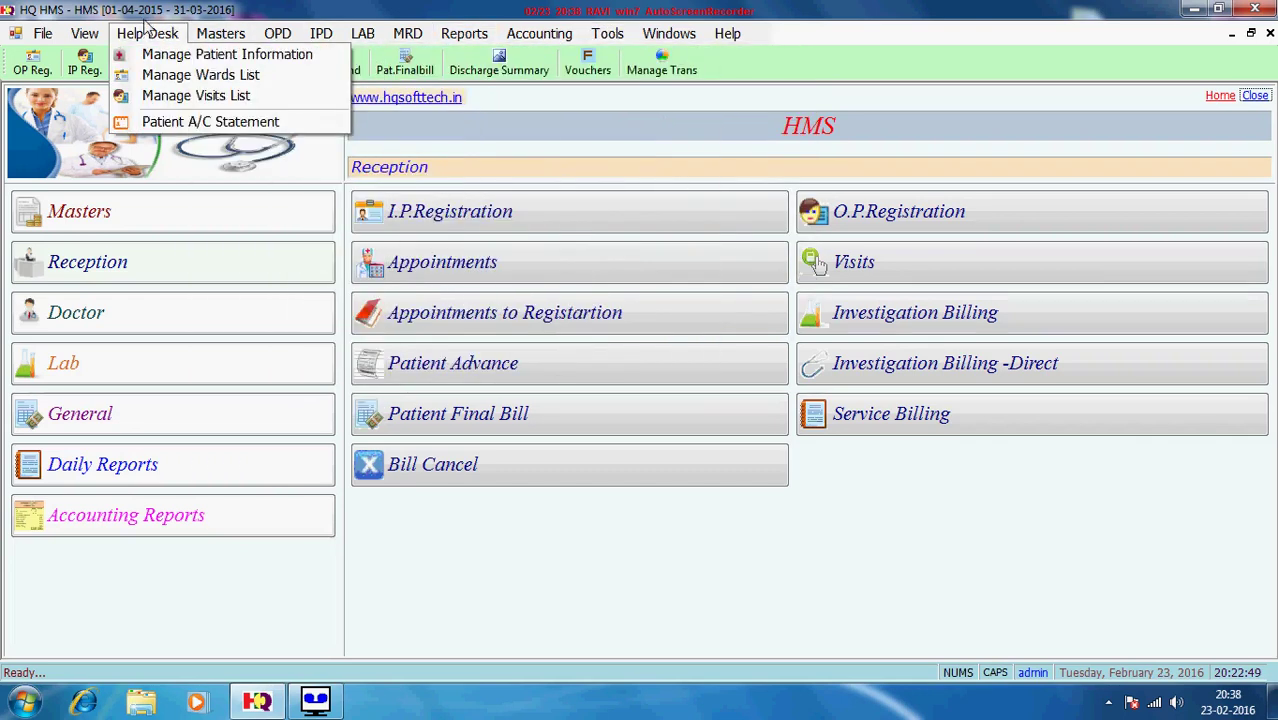
Open the wards list, review the bed shifting form and its ward choices for the first patient, and close both without saving
left_click(181, 76)
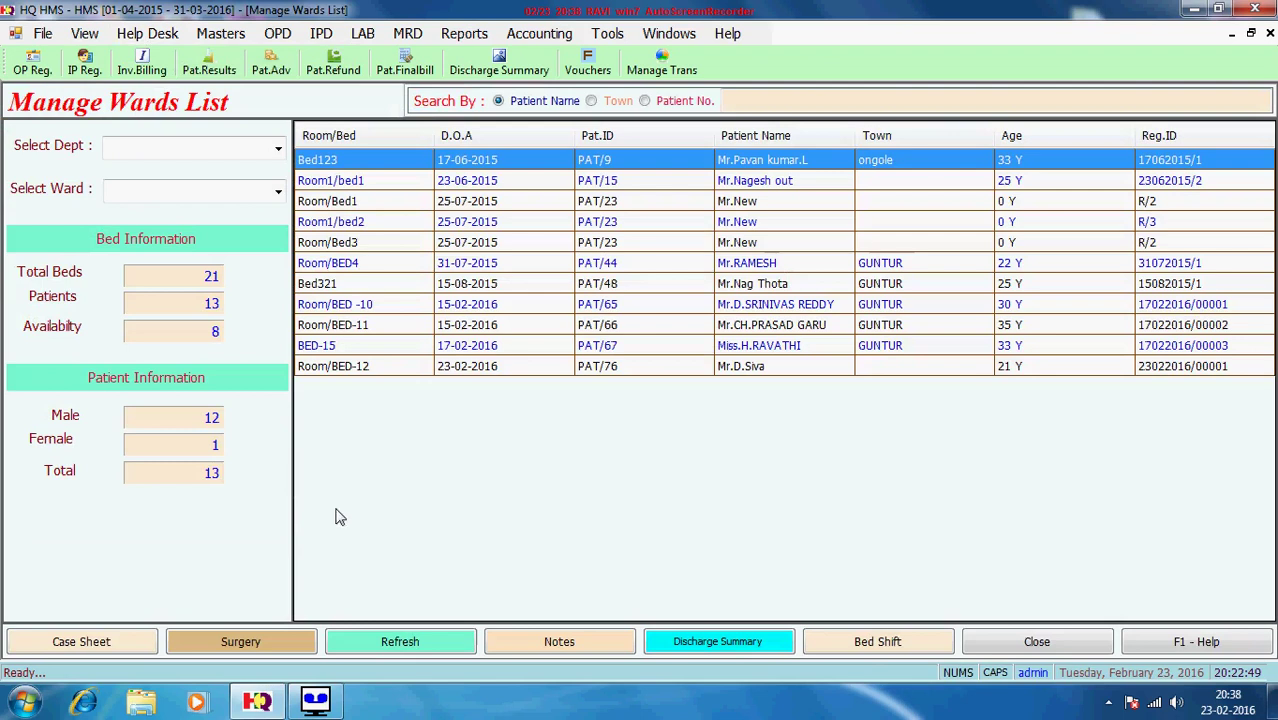
left_click(850, 649)
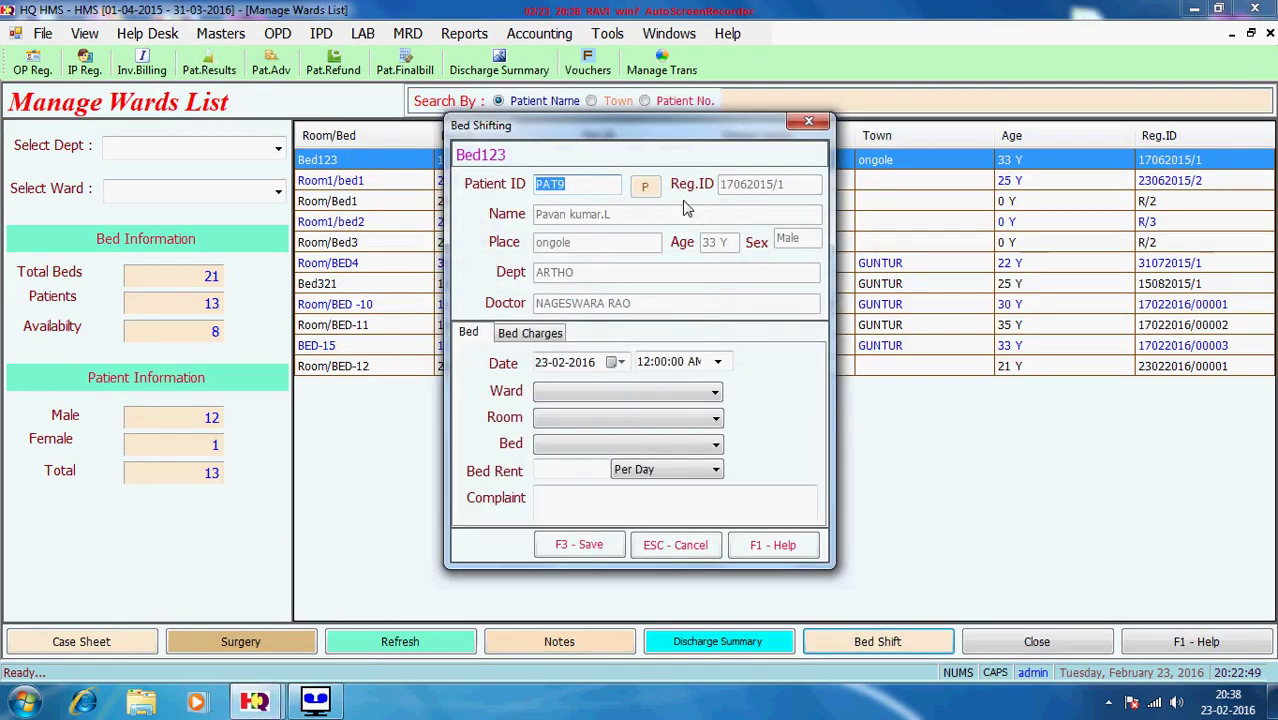
left_click(652, 397)
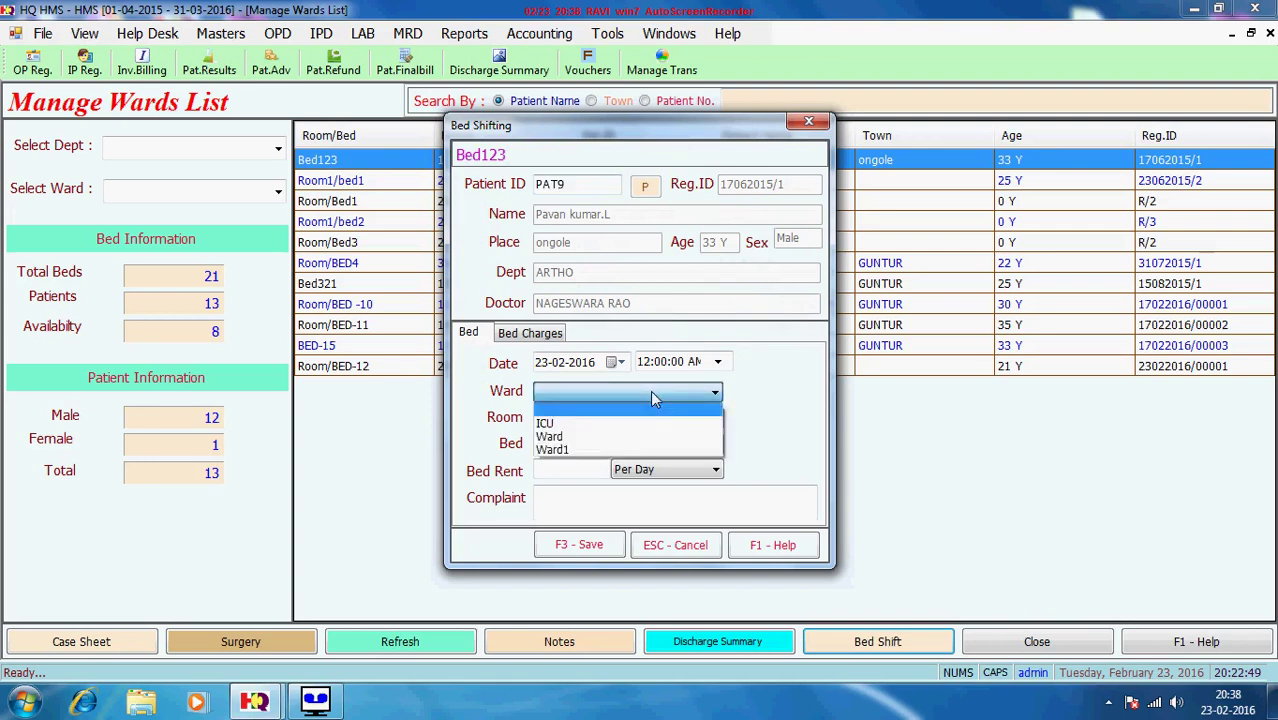
left_click(652, 397)
left_click(697, 550)
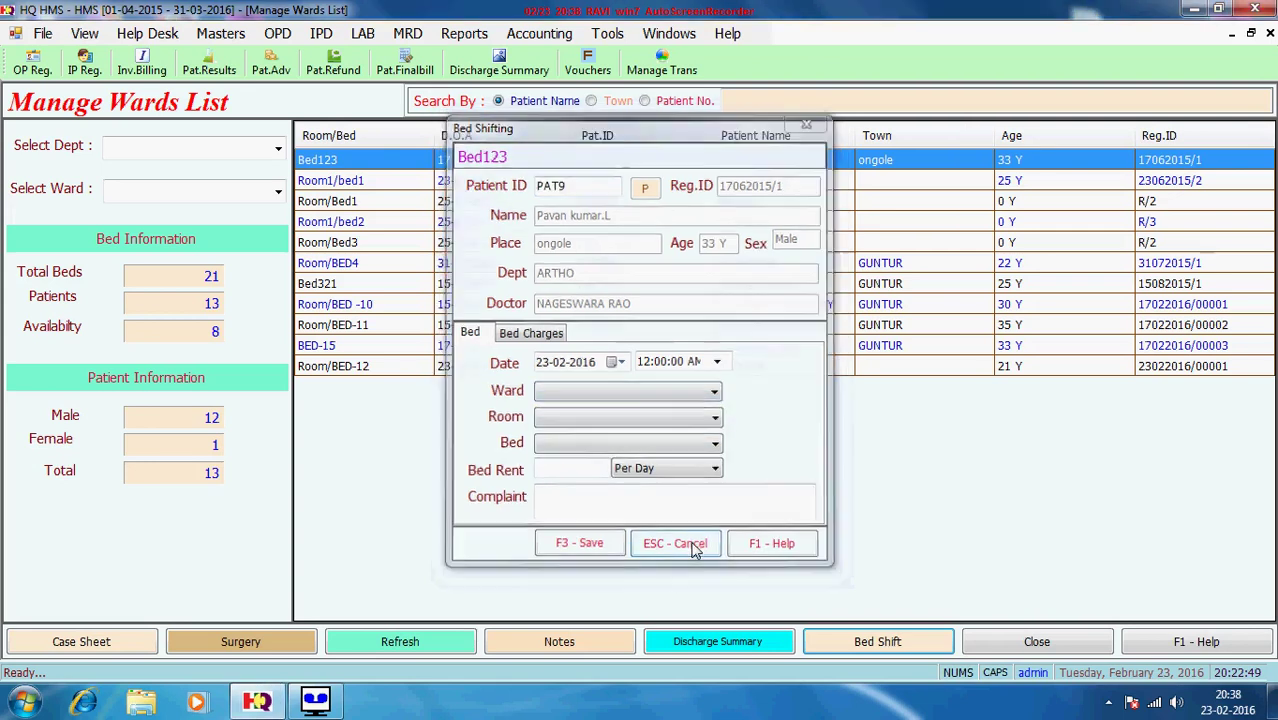
left_click(1008, 642)
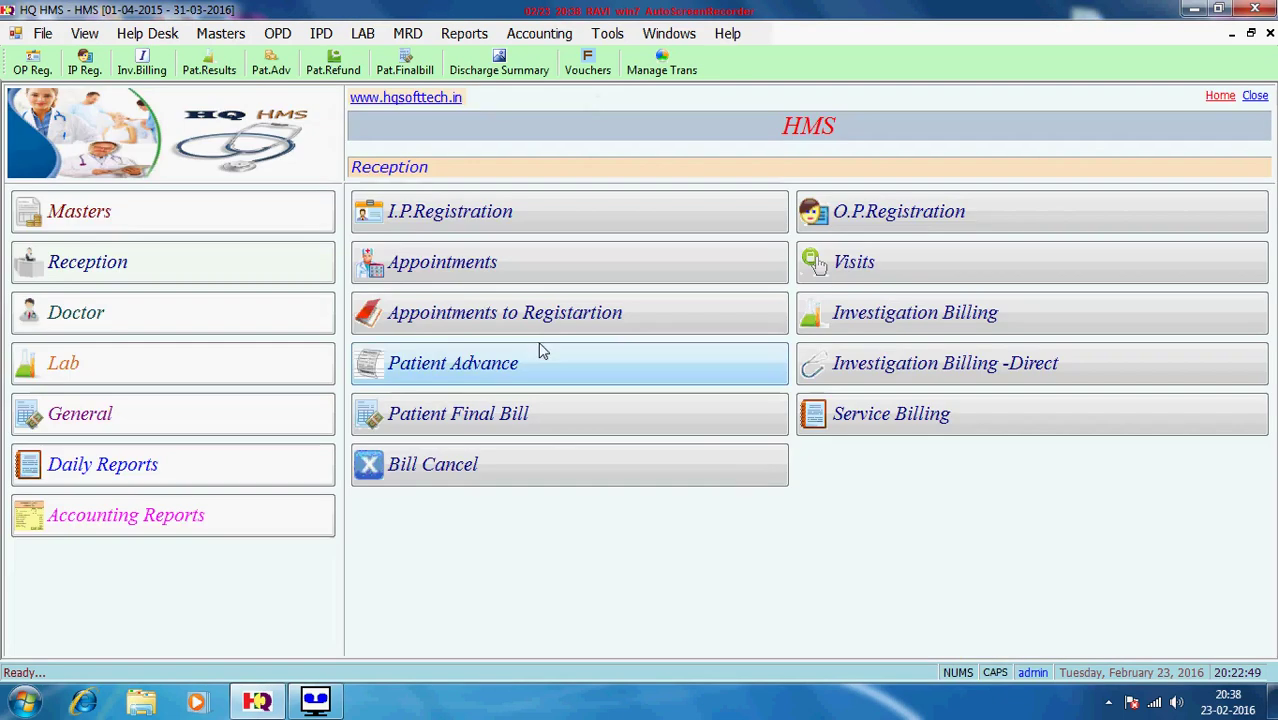
Open the help desk's patient information screen and load the in-patient's record by patient ID
left_click(150, 33)
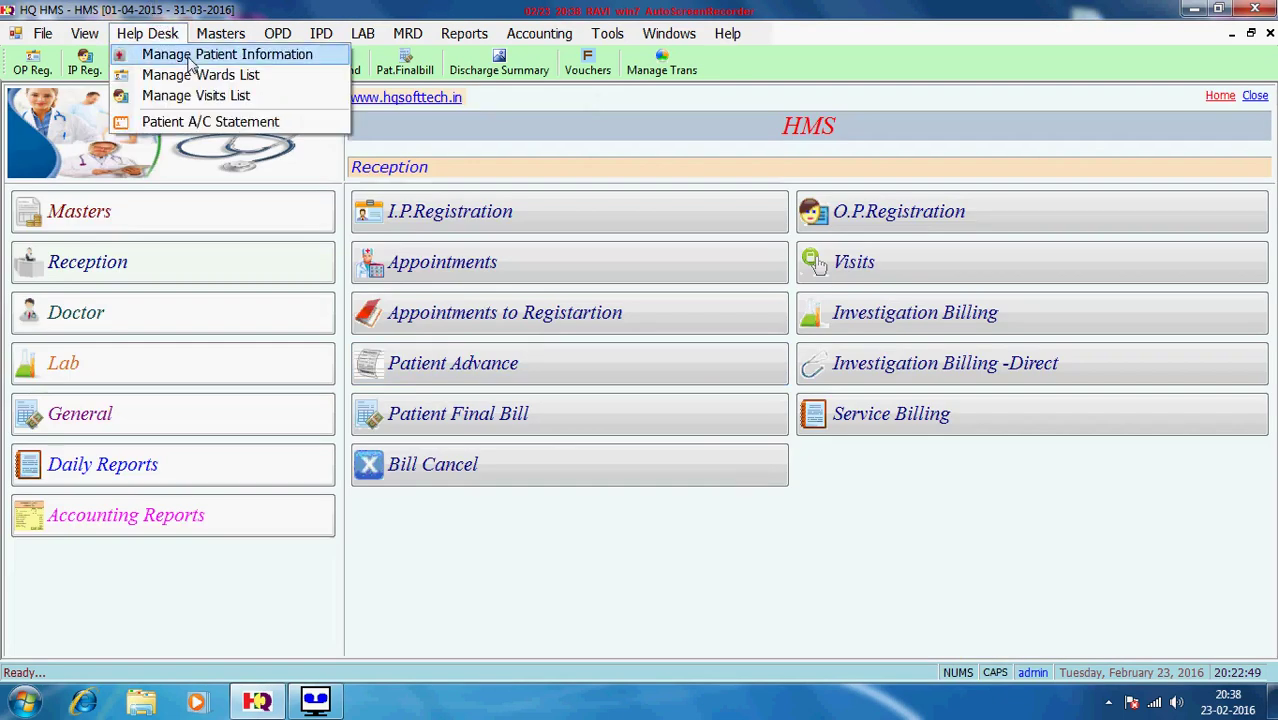
left_click(196, 57)
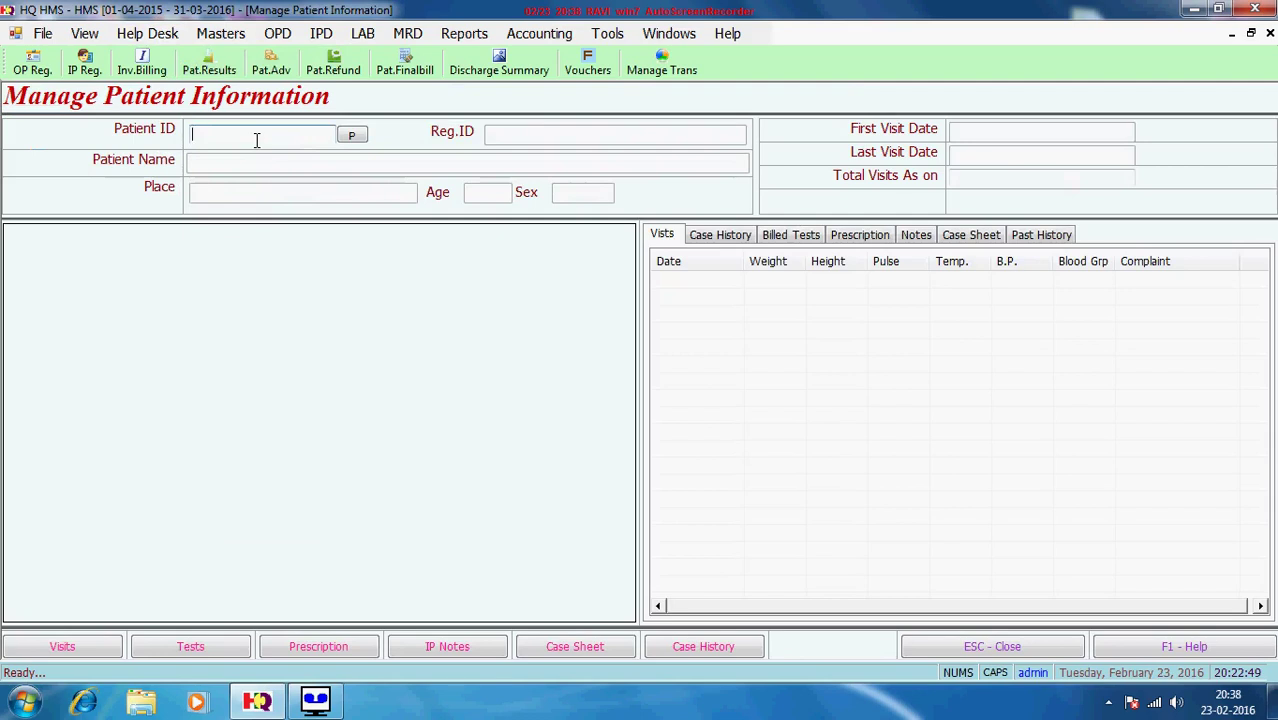
key("Return")
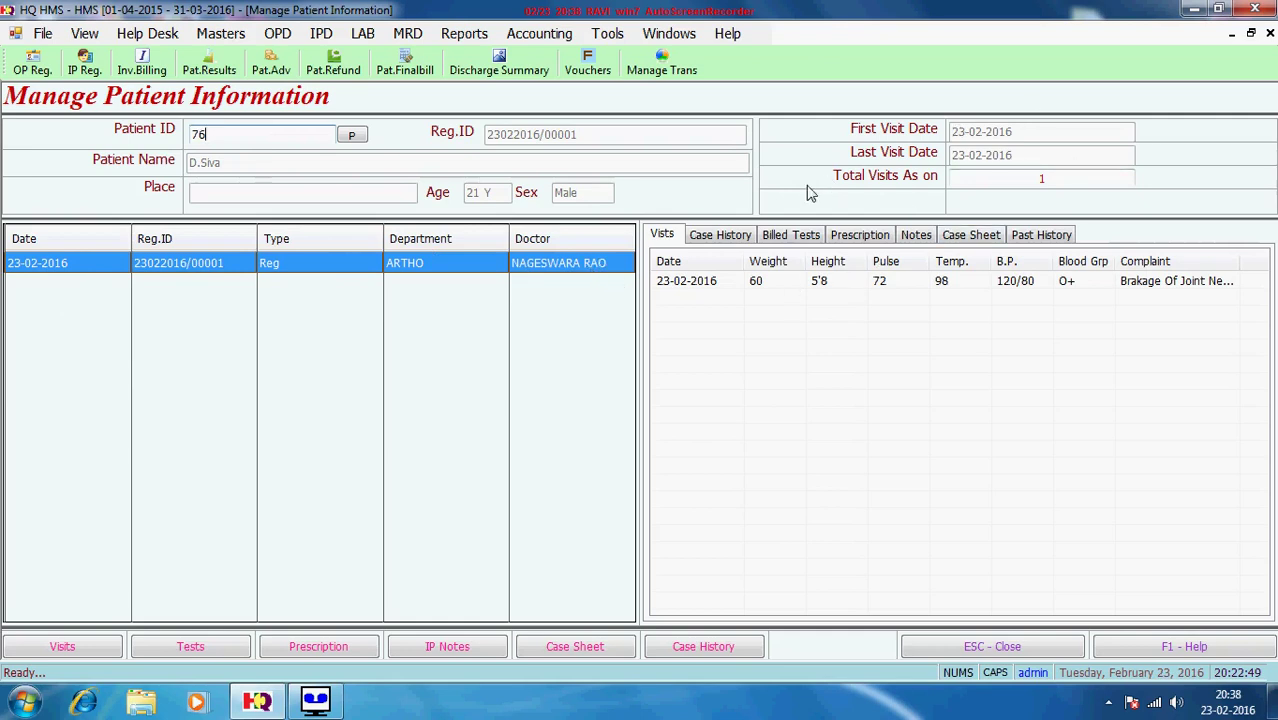
Review the patient's case history, billed tests, prescription, notes, case sheet and past history, and close the patient information screen
left_click(725, 240)
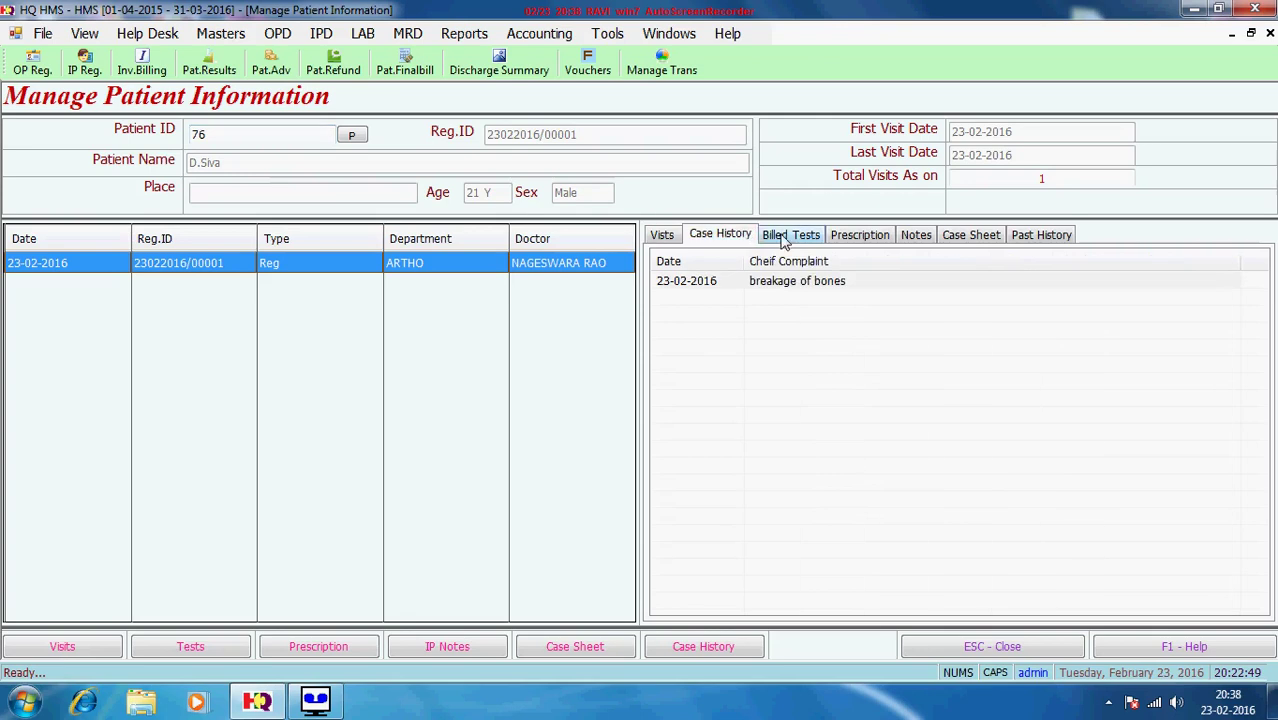
left_click(785, 238)
left_click(848, 235)
left_click(912, 236)
left_click(970, 236)
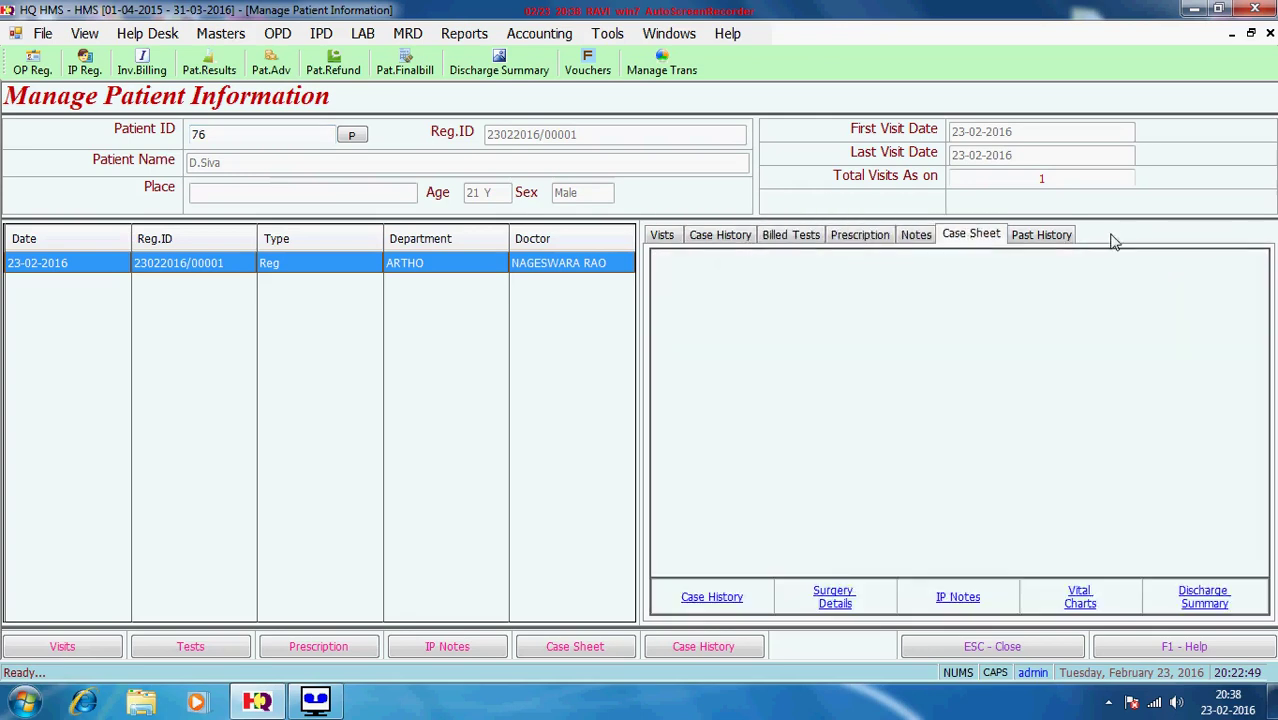
left_click(1030, 240)
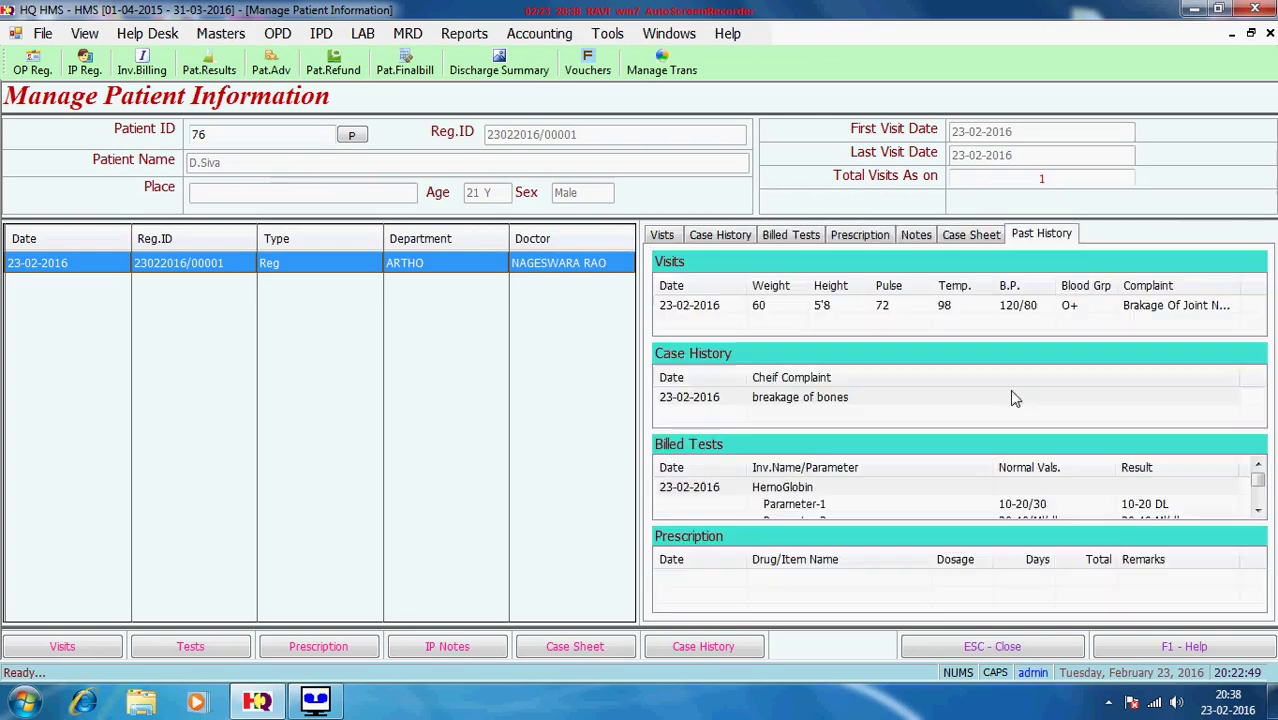
left_click(1000, 647)
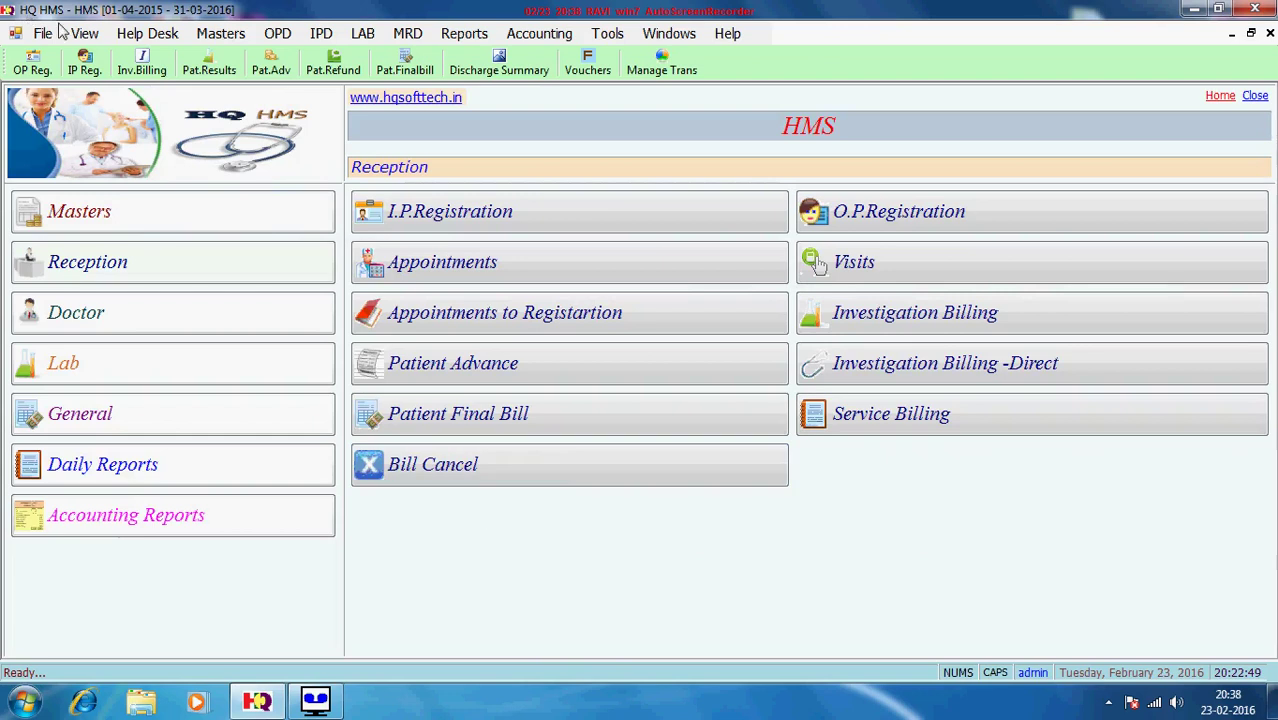